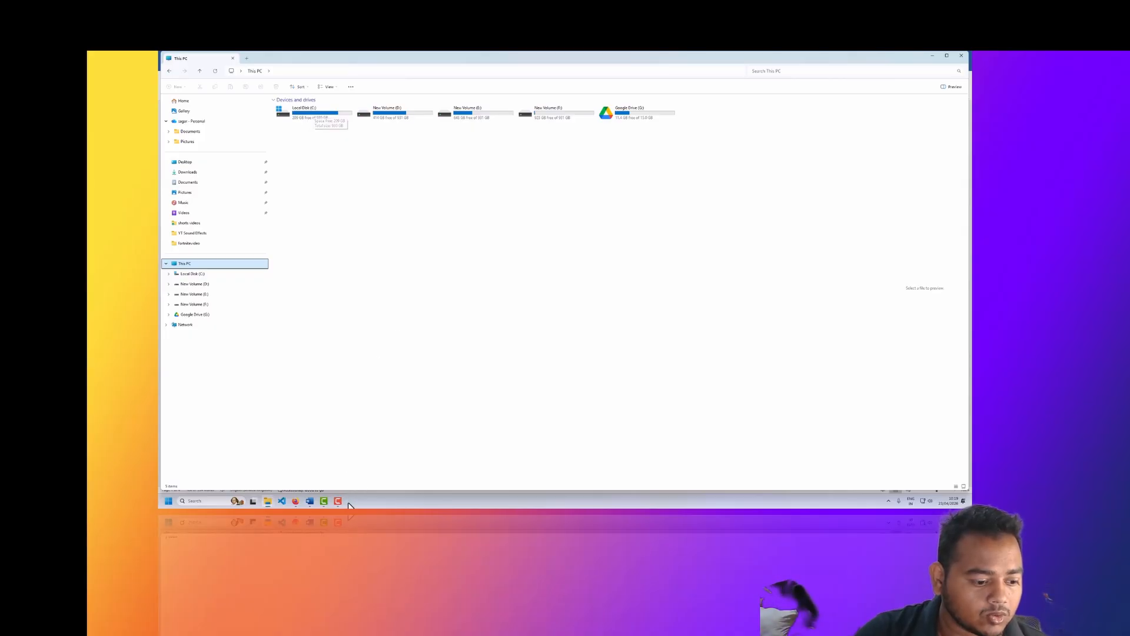
left_click(338, 501)
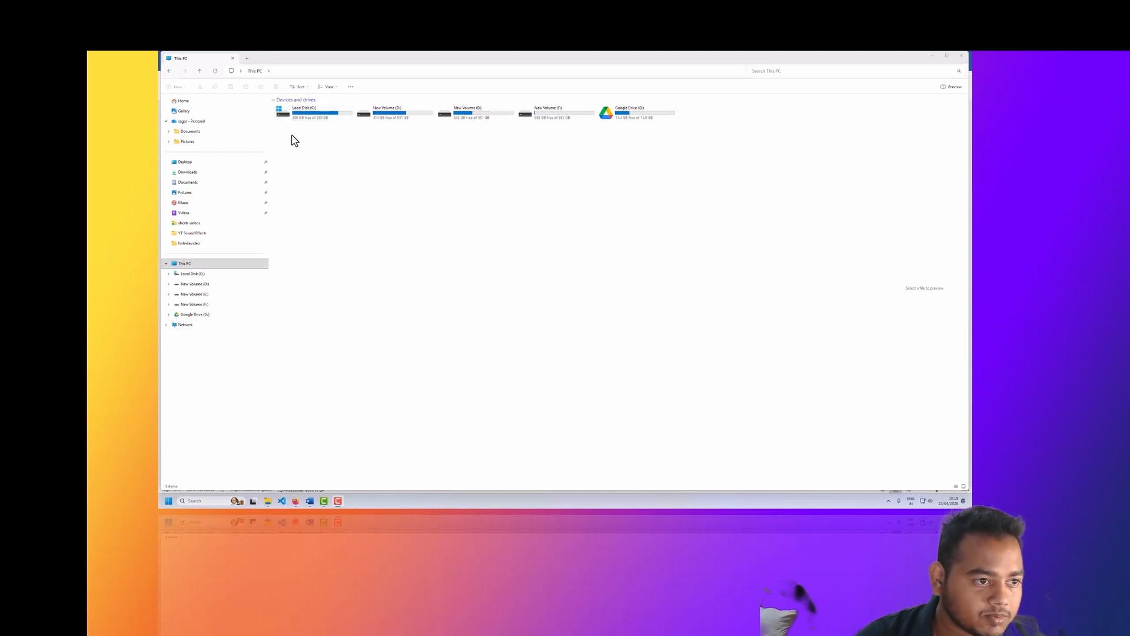
Step: Search Windows for the Settings app, open it and go to the System Storage page
left_click(213, 501)
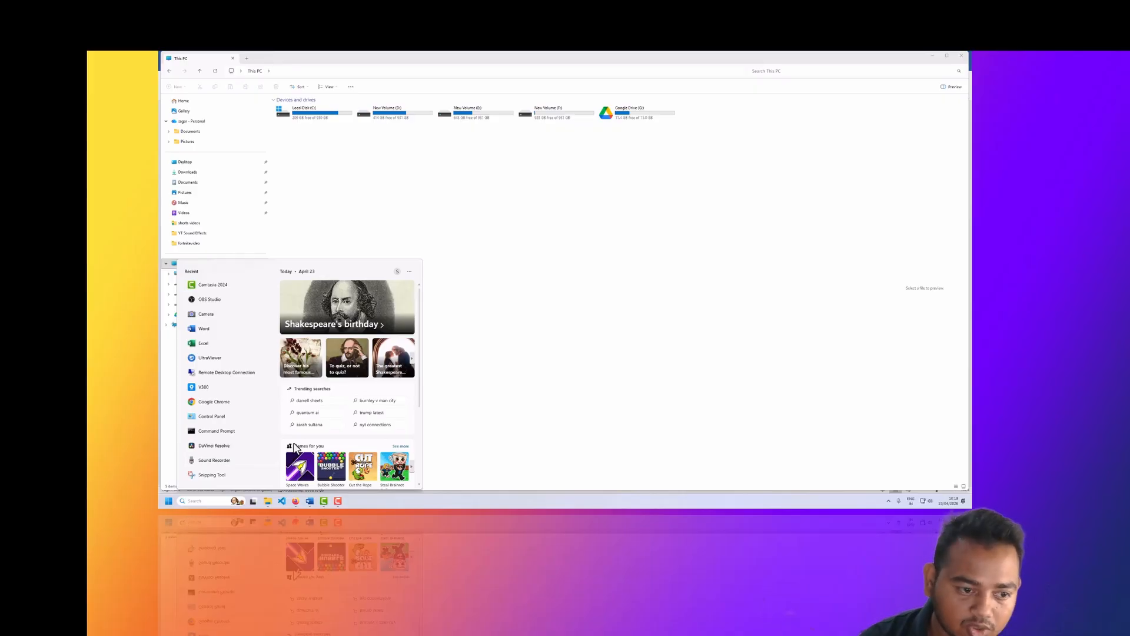
type("sett")
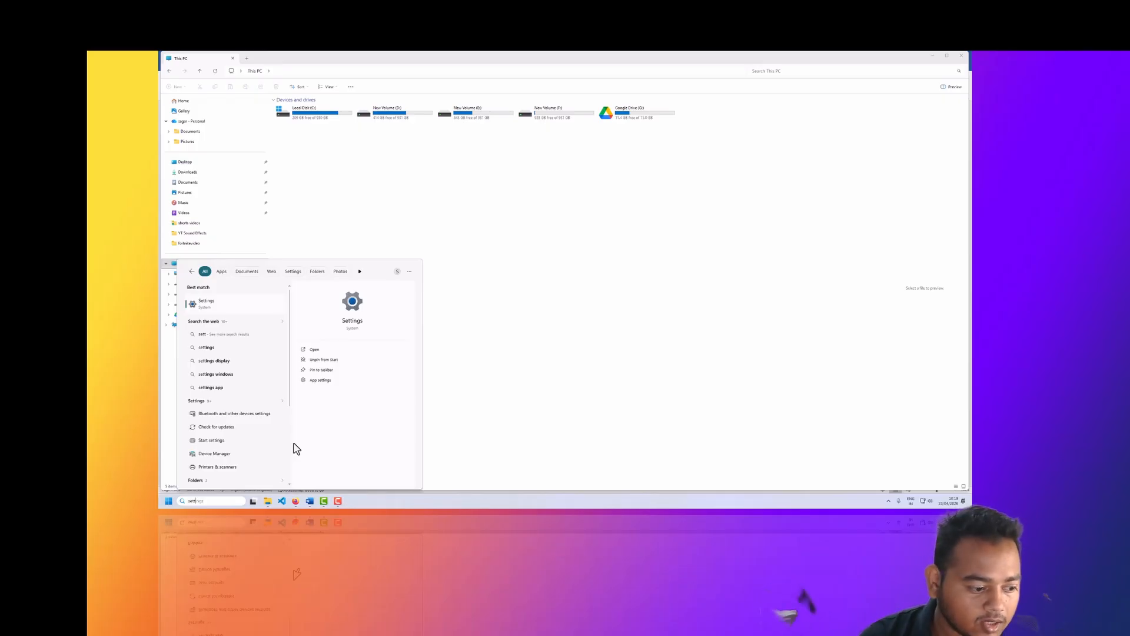
left_click(233, 307)
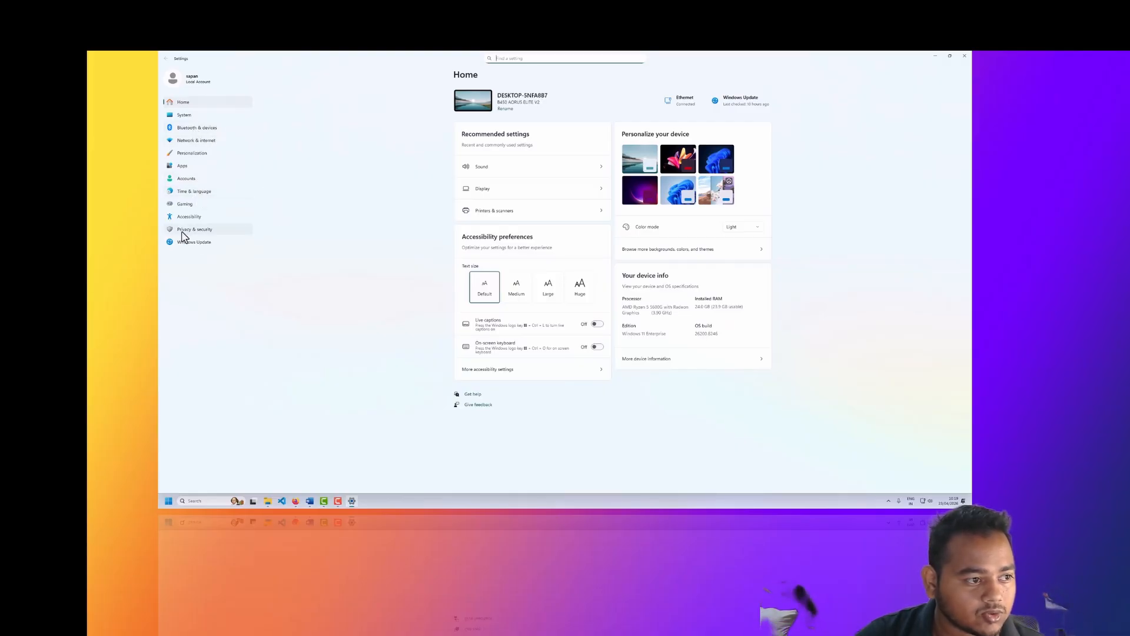
left_click(197, 120)
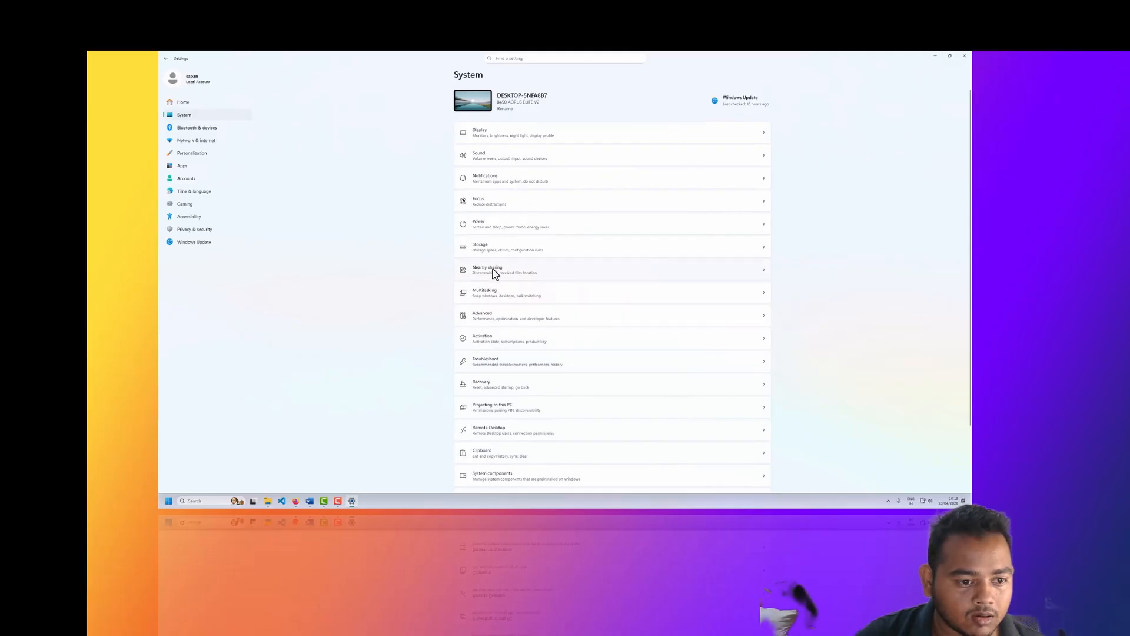
left_click(492, 246)
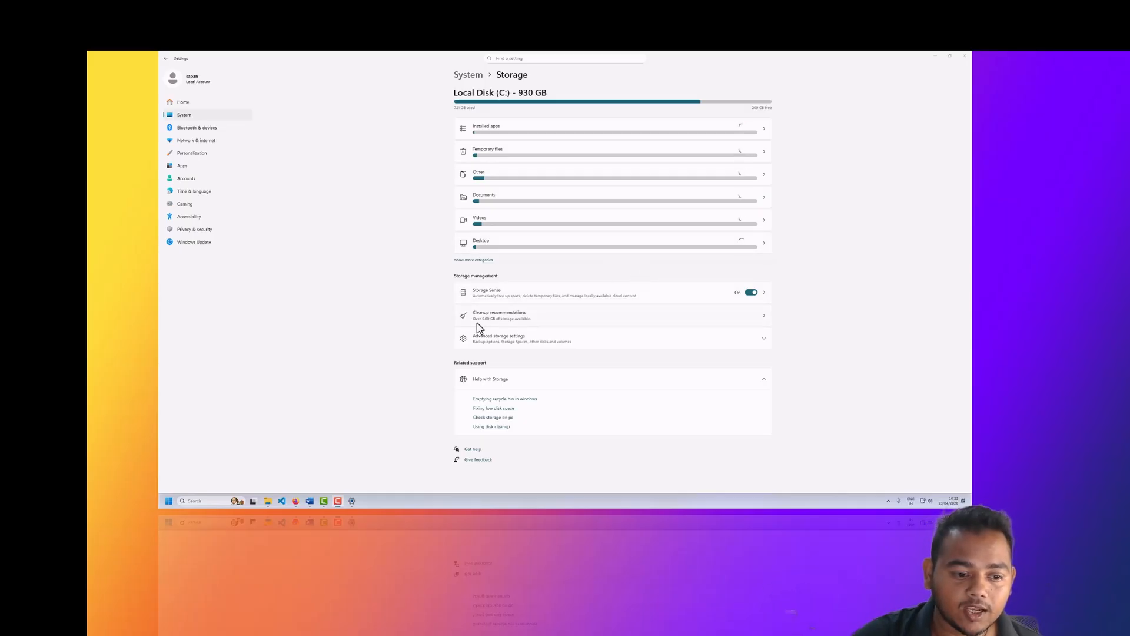
Step: Clean up the Recycle Bin contents from the storage cleanup recommendations, leaving Downloads out, and confirm the deletion
left_click(530, 318)
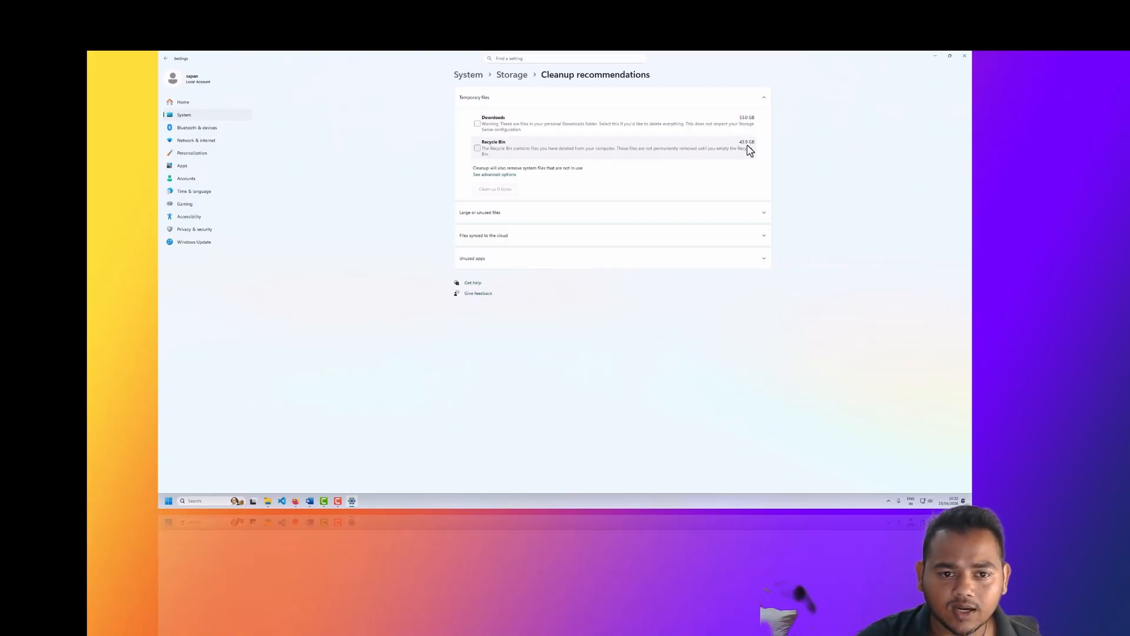
left_click(477, 148)
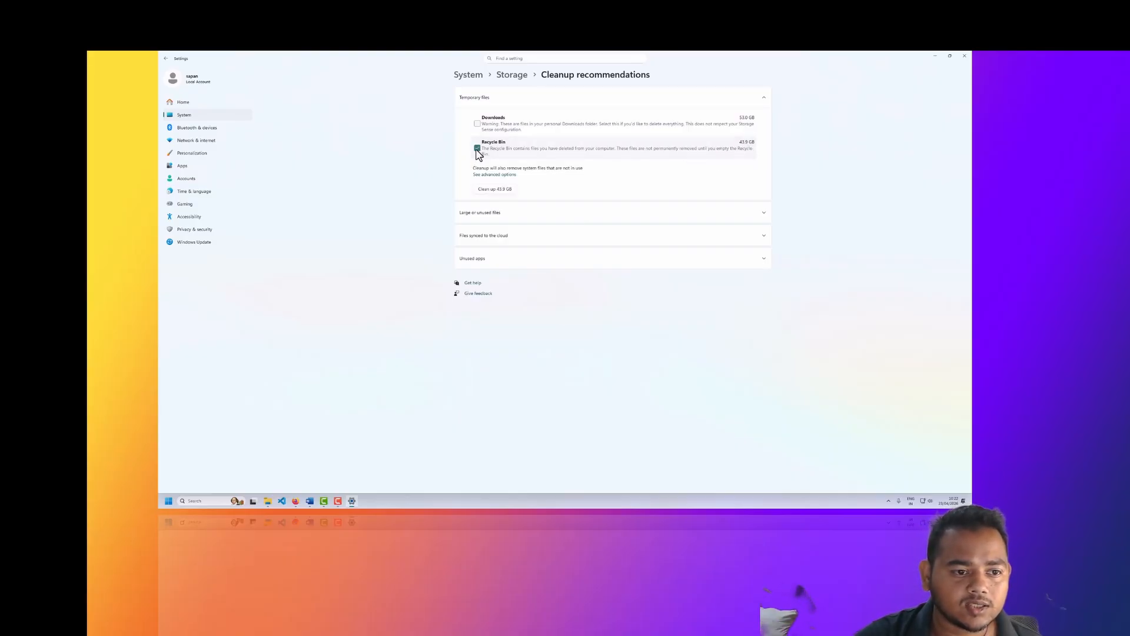
left_click(504, 189)
left_click(551, 292)
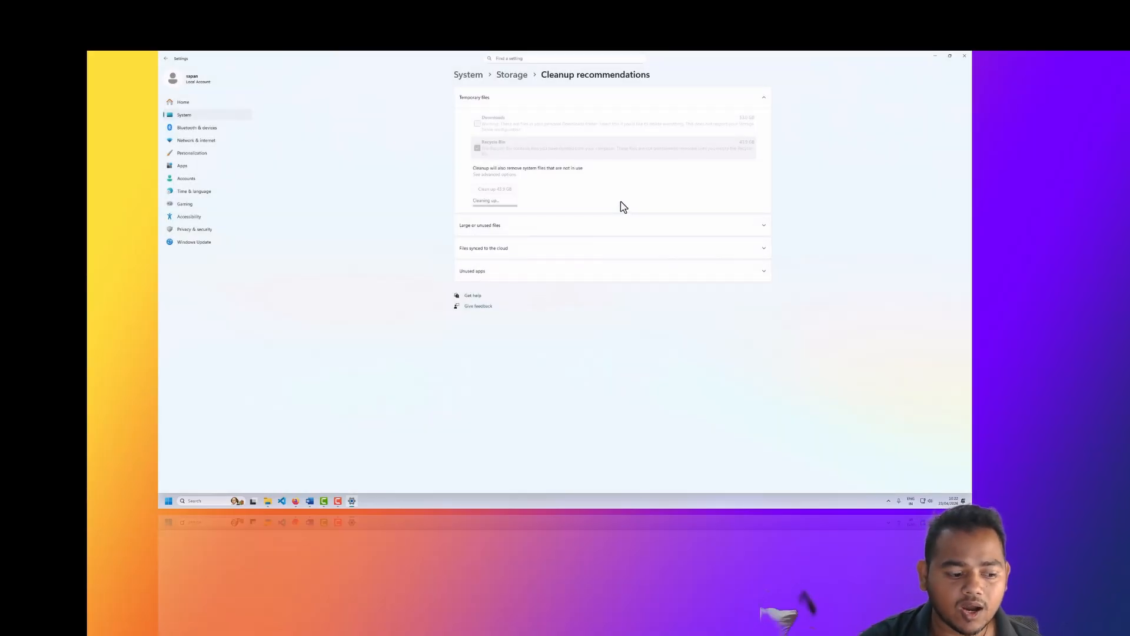
Step: Check the free space of Local Disk (C:) in File Explorer's This PC window, and return to the cleanup in Settings
left_click(270, 503)
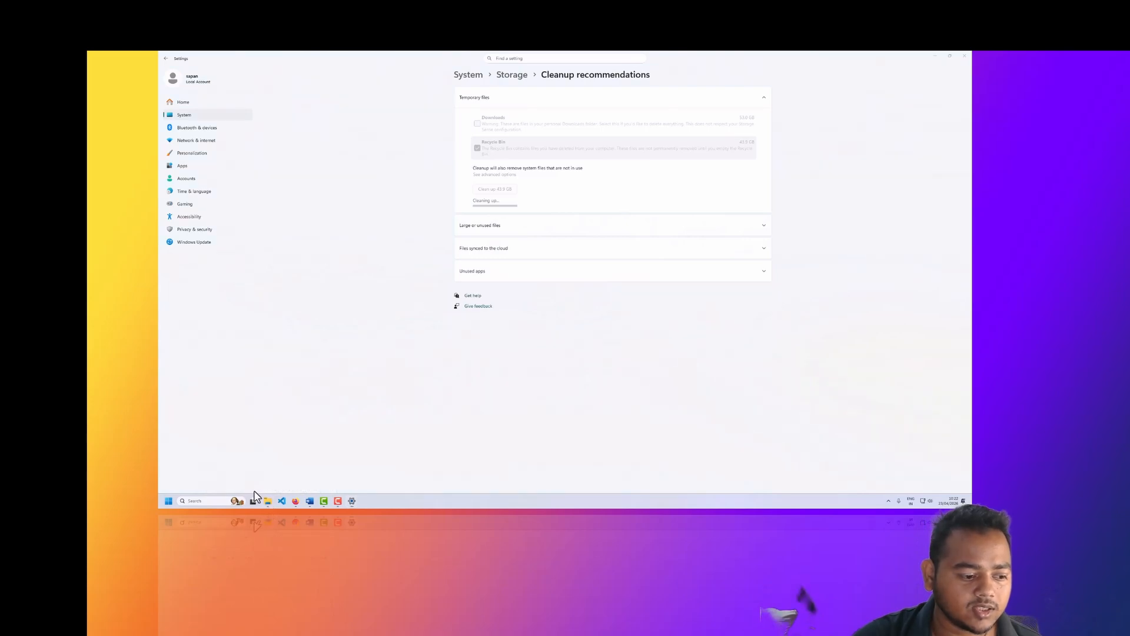
left_click(268, 502)
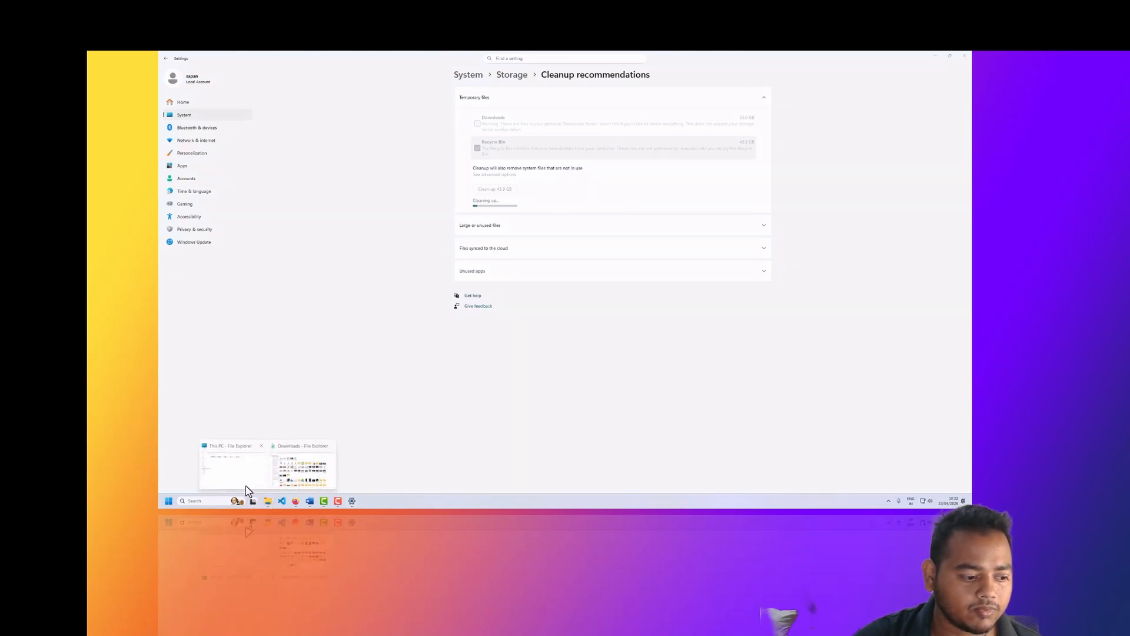
left_click(246, 480)
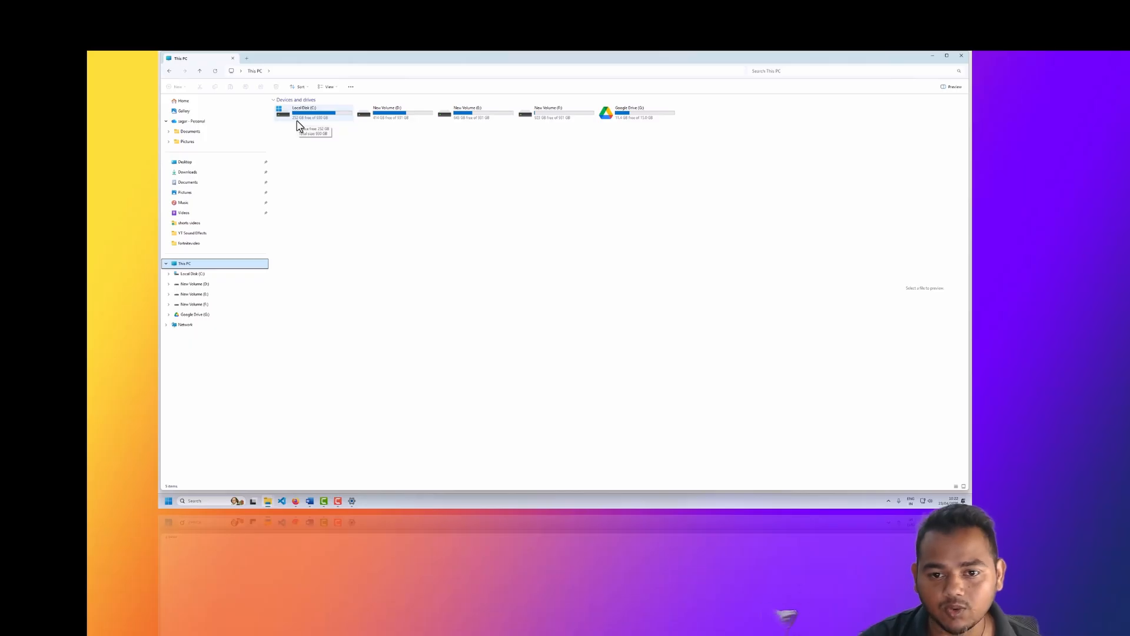
left_click(352, 501)
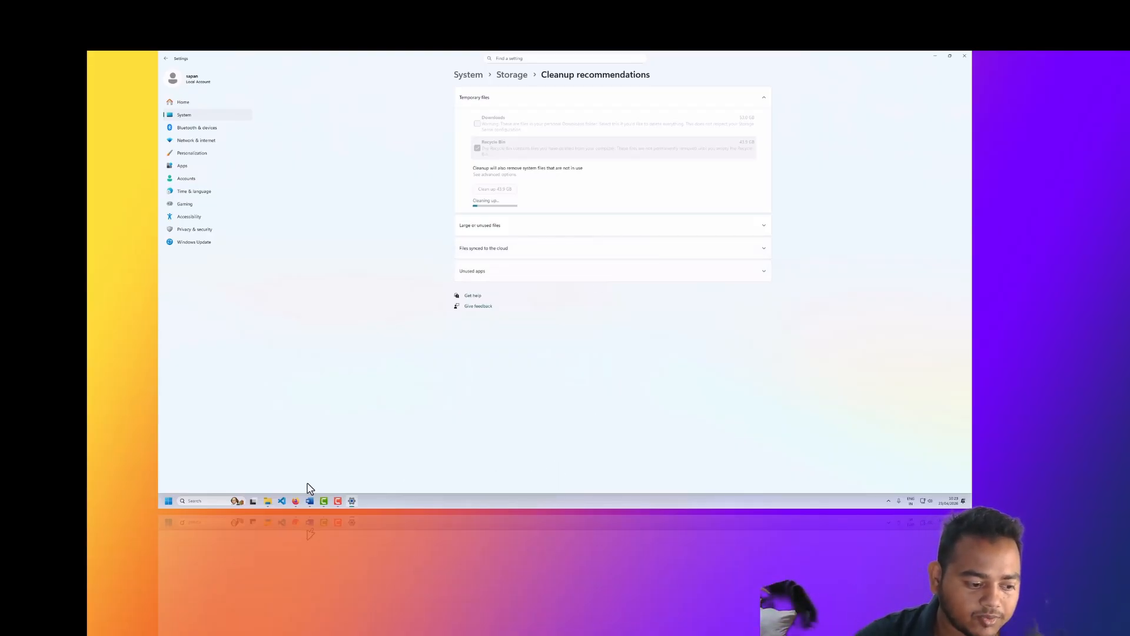
Step: Switch to the browser and download TreeSize Free from the JAM Software TreeSize page
left_click(295, 500)
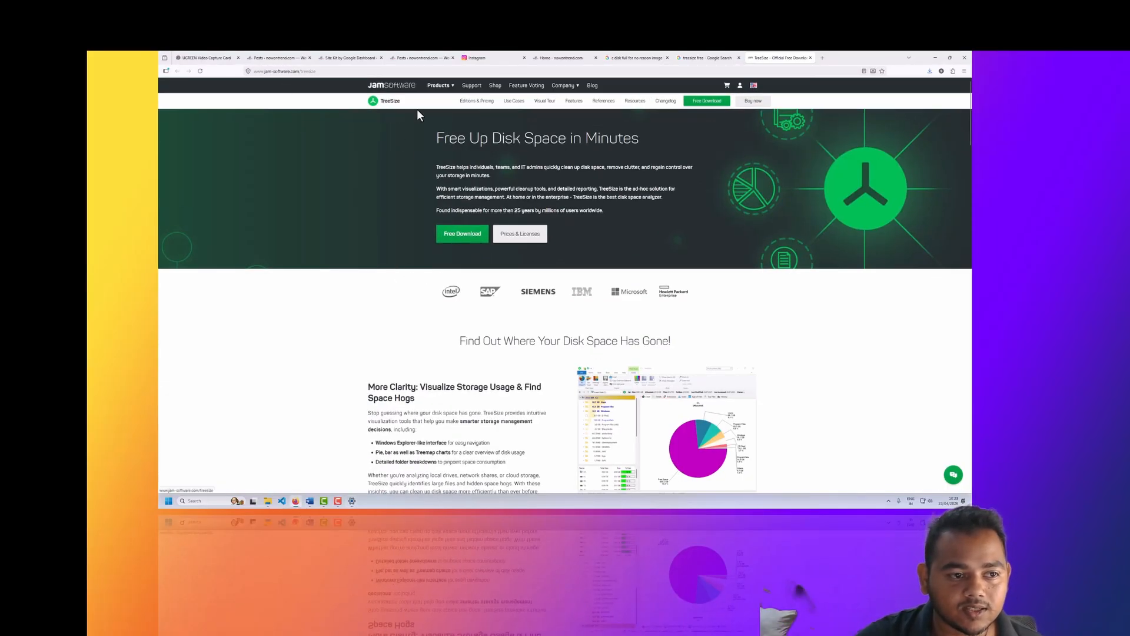
left_click(462, 235)
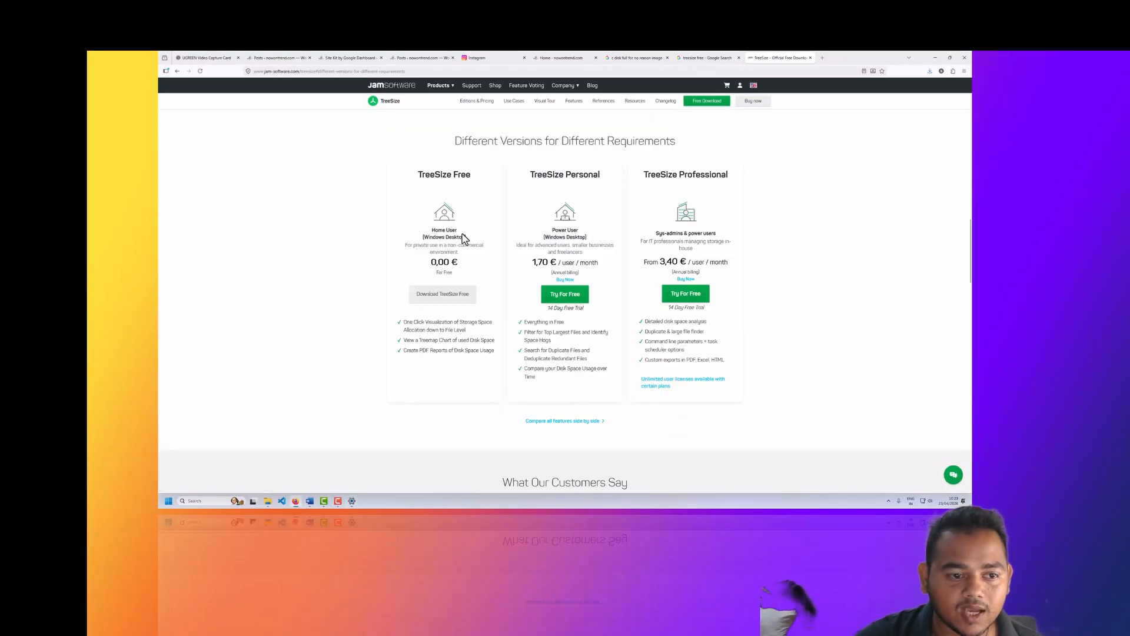
left_click(440, 300)
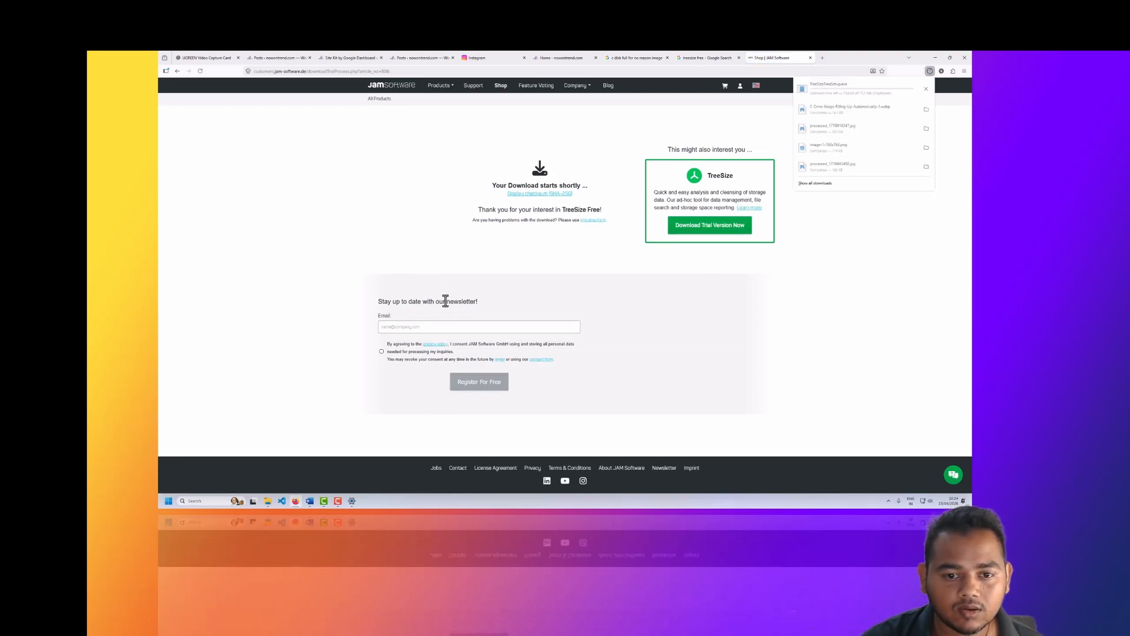
Step: Run the downloaded TreeSize Free installer in English, accept the license agreement and install with the default options
left_click(835, 88)
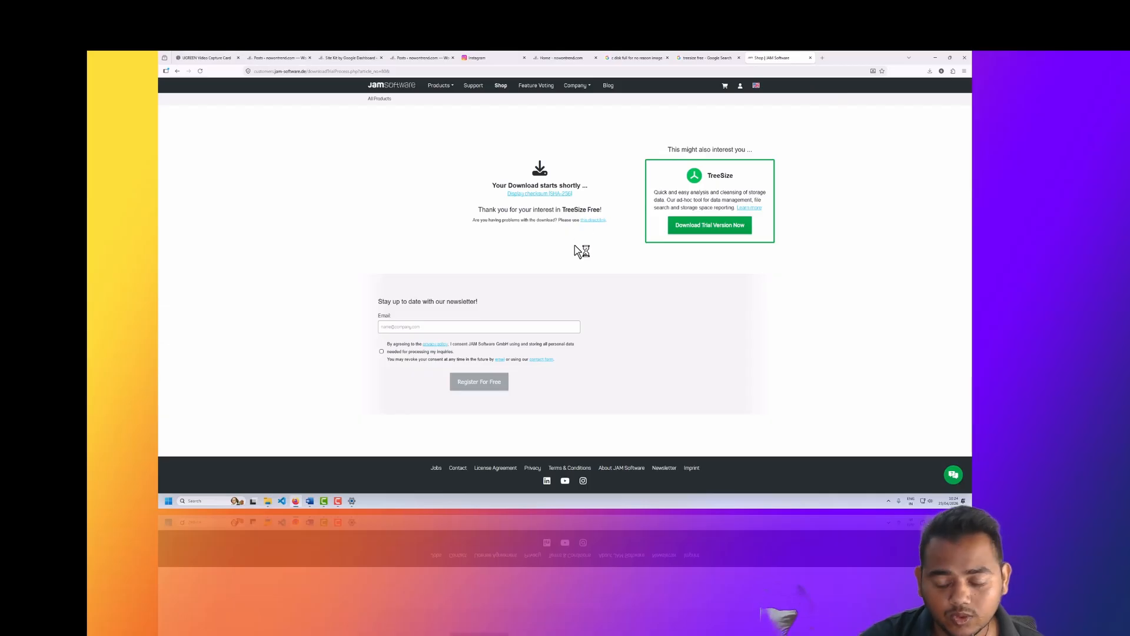
left_click(570, 266)
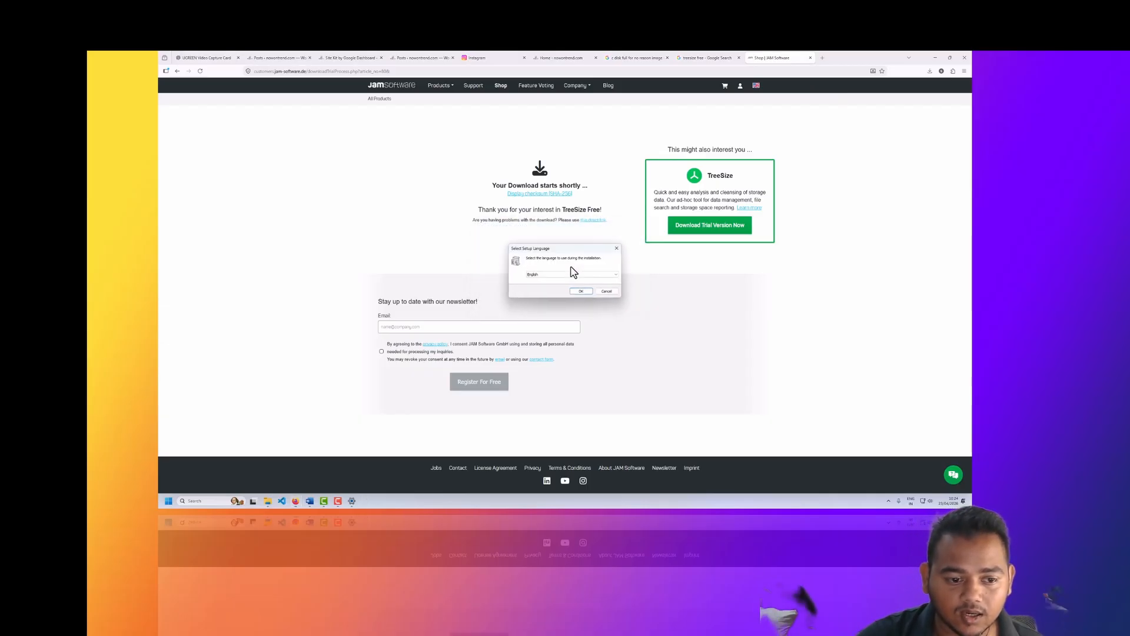
left_click(576, 291)
left_click(512, 322)
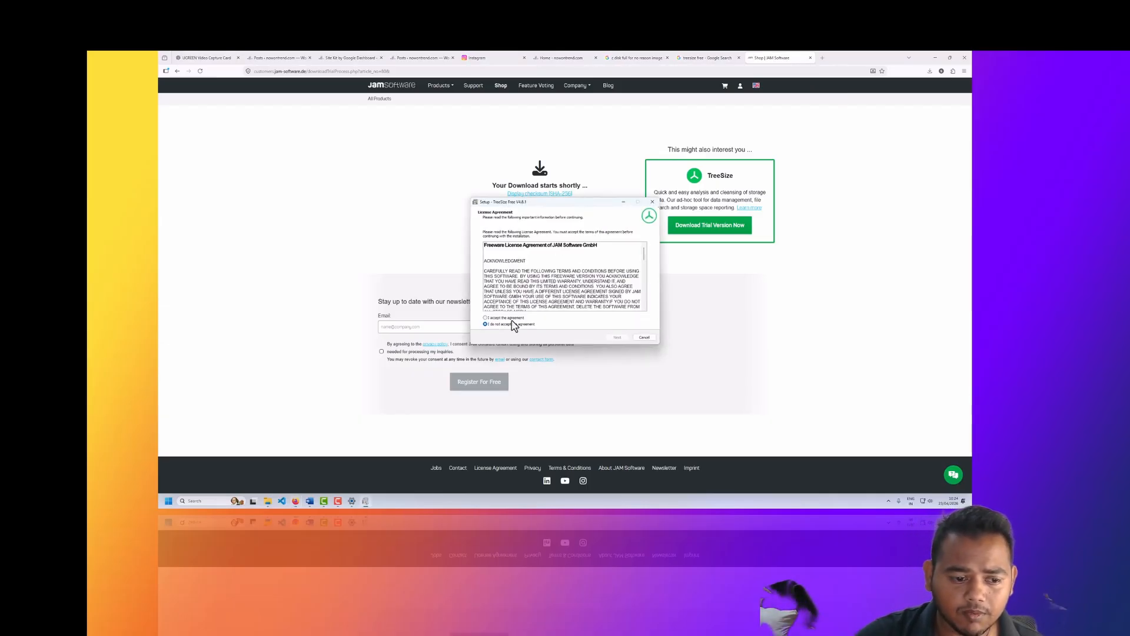
left_click(616, 338)
left_click(617, 337)
left_click(616, 337)
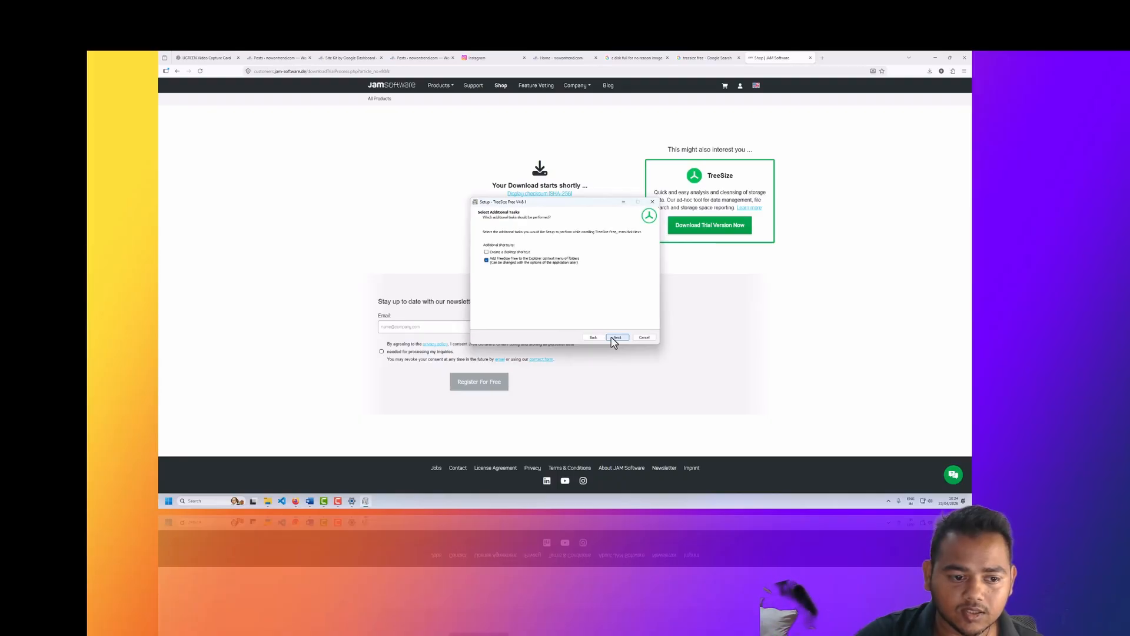
left_click(615, 337)
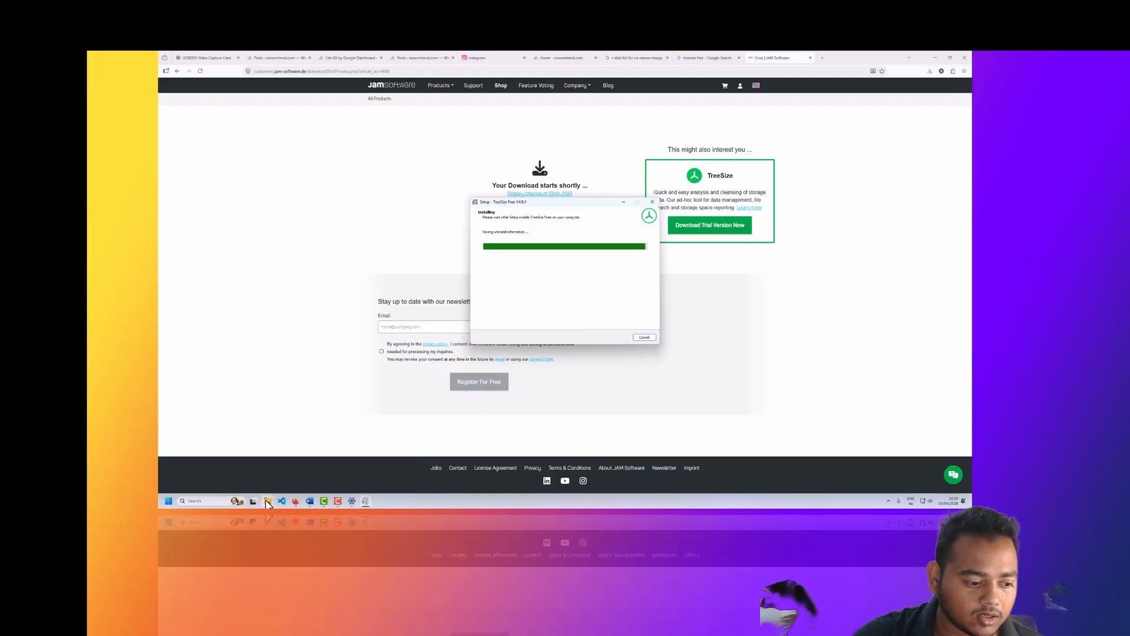
Step: Switch to Settings and examine the C: drive's storage breakdown and the installed apps list, ending on the Storage page
left_click(351, 501)
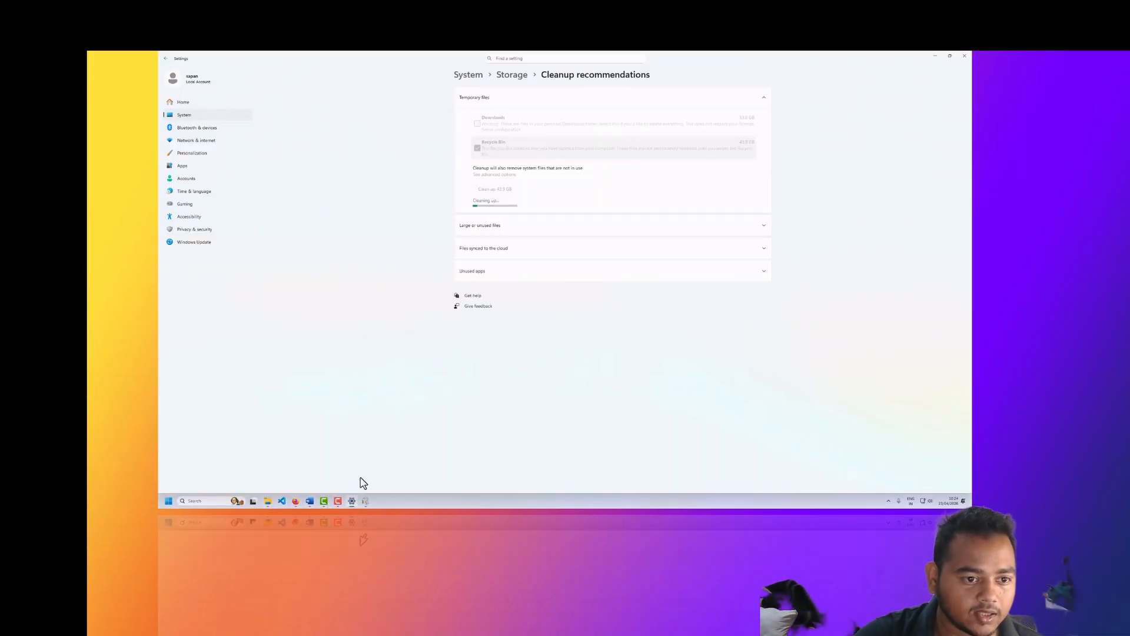
left_click(511, 80)
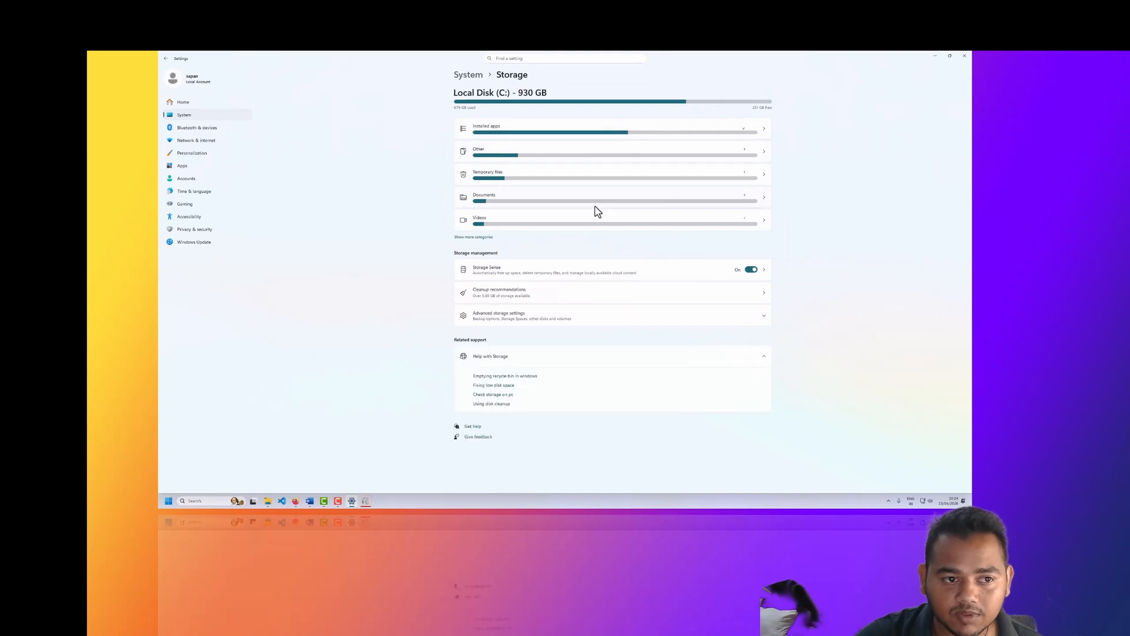
left_click(683, 135)
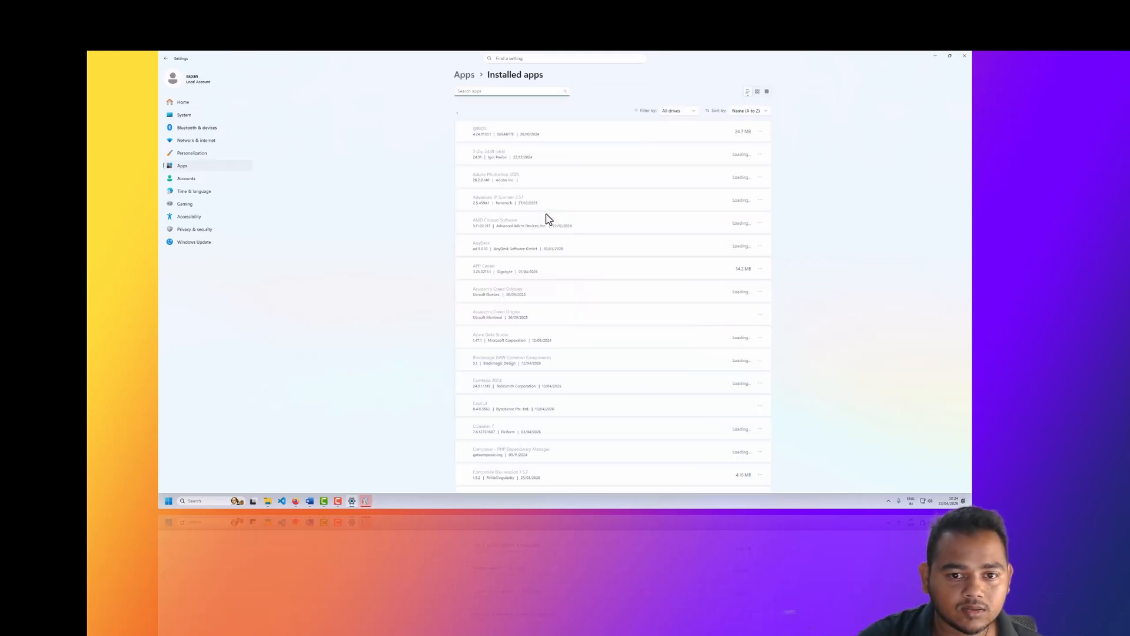
left_click(468, 82)
left_click(513, 105)
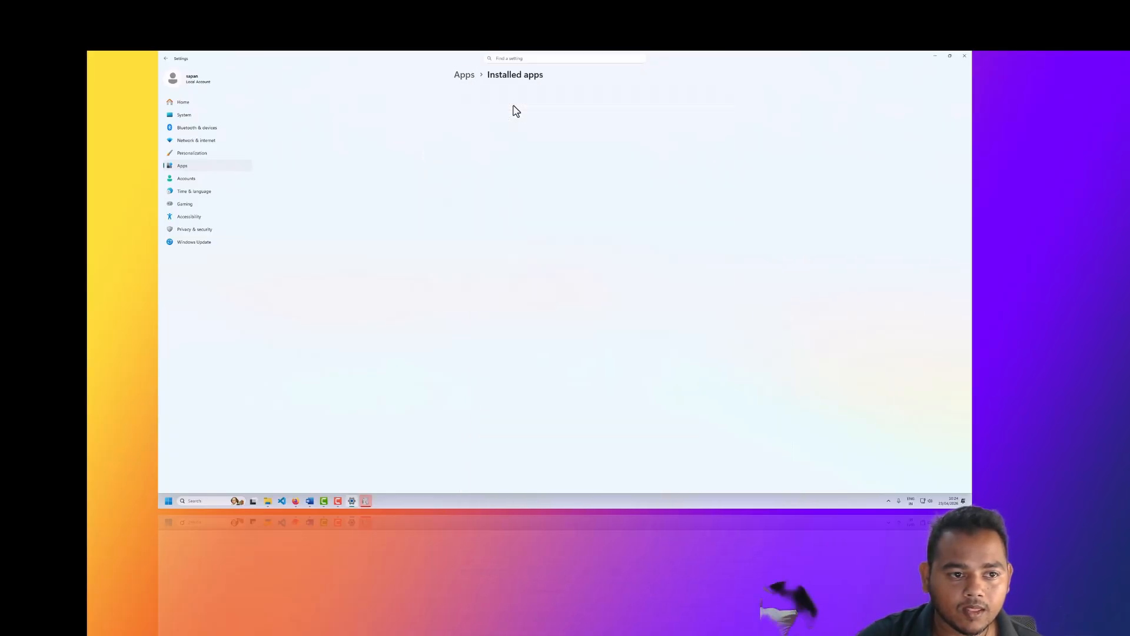
left_click(465, 77)
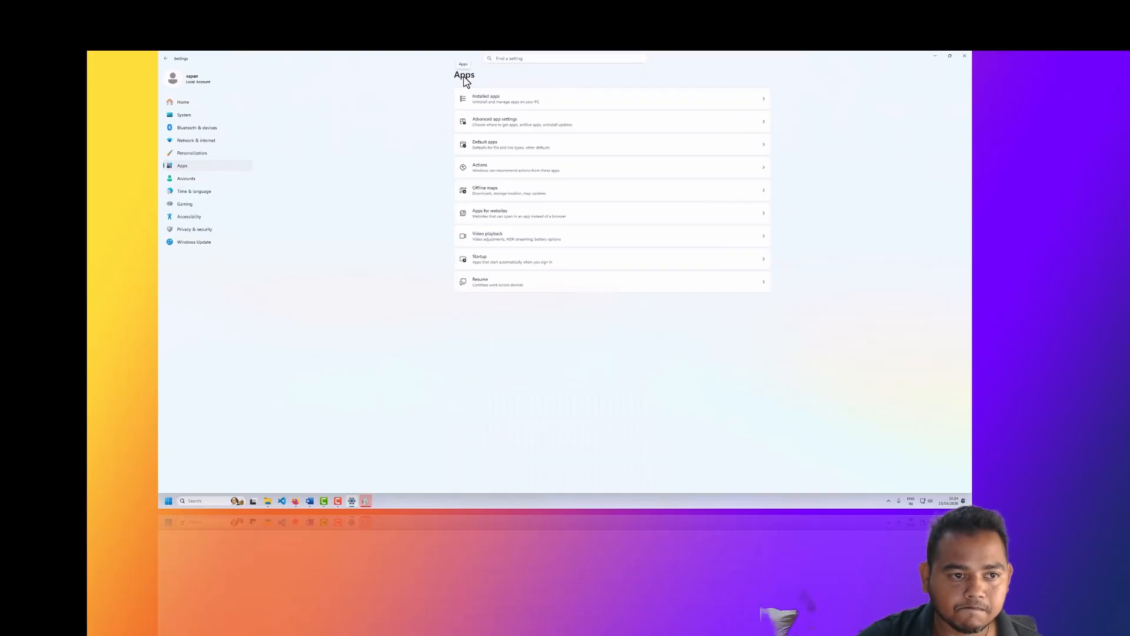
left_click(212, 115)
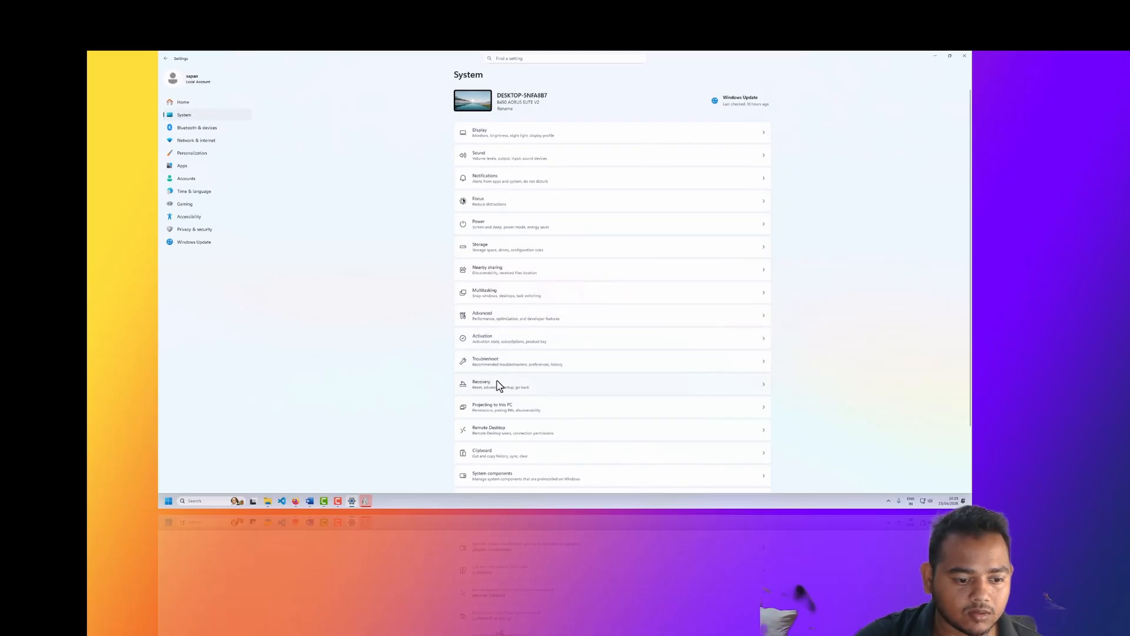
left_click(493, 248)
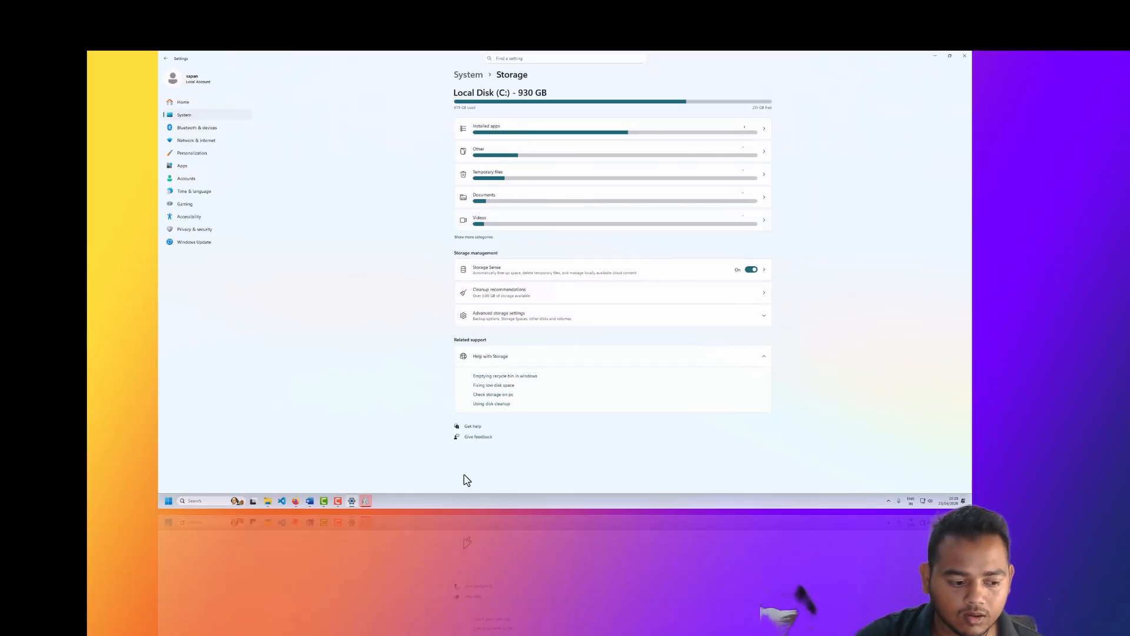
Step: Finish the TreeSize Free setup with immediate launch enabled, restart TreeSize as administrator and move its window toward the middle of the desktop
left_click(365, 500)
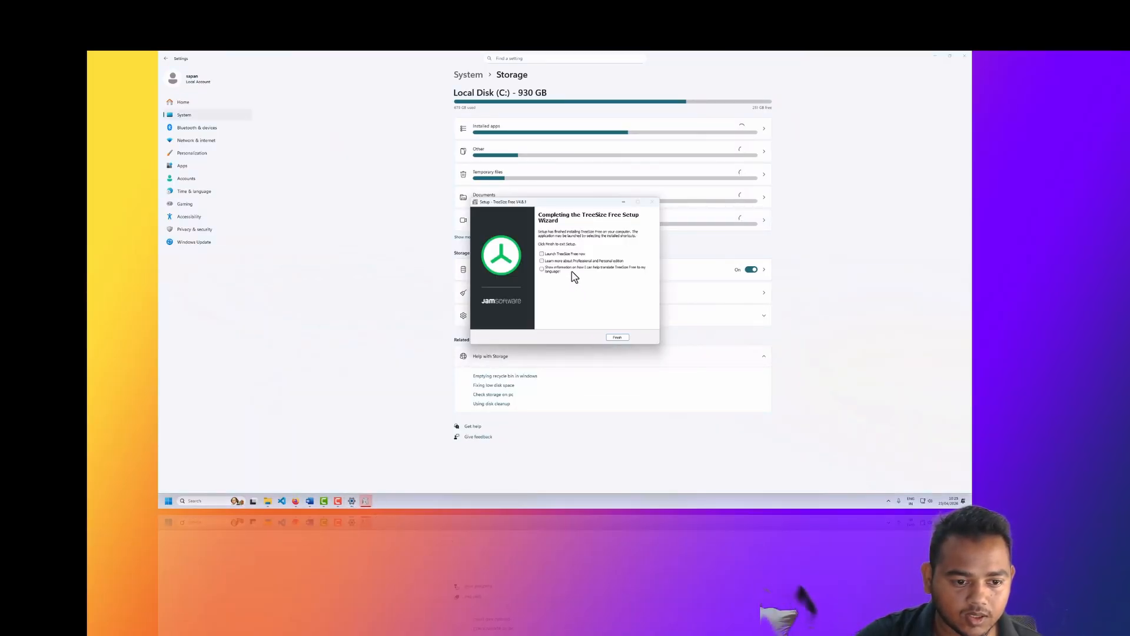
left_click(542, 253)
left_click(617, 337)
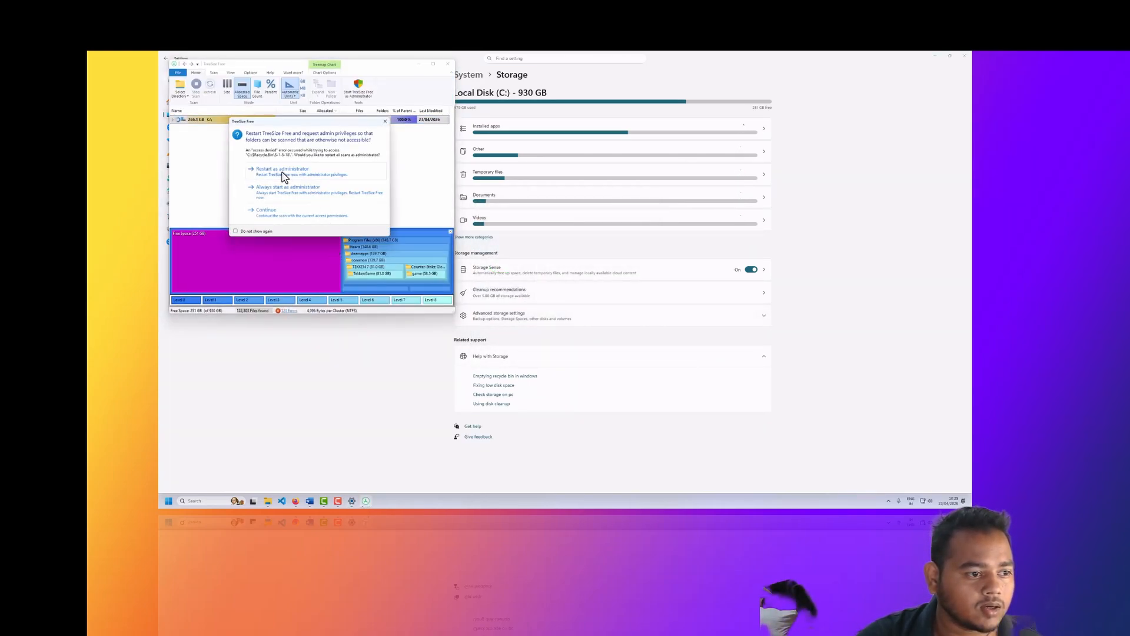
left_click(286, 177)
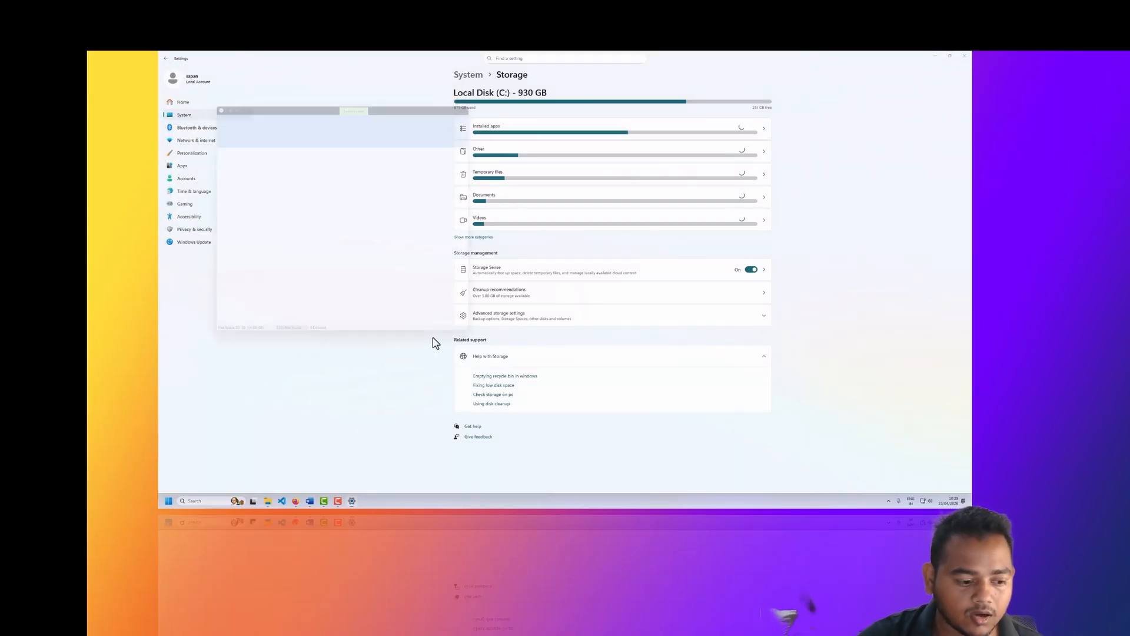
left_click_drag(400, 109, 524, 173)
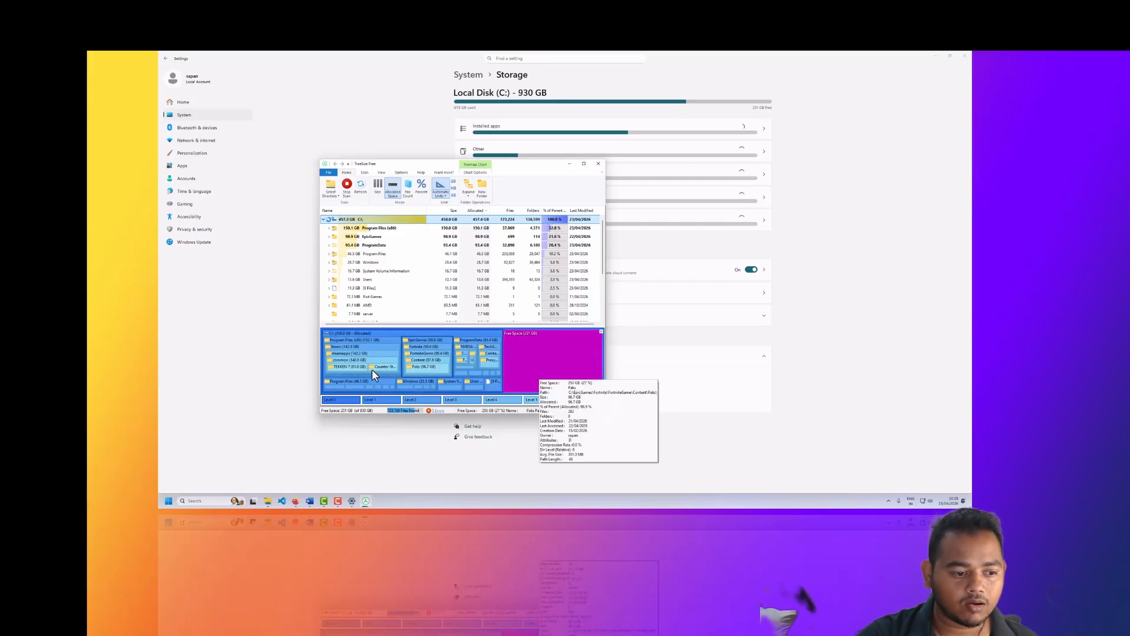
Step: Expand the ProgramData folder in the C: drive scan and inspect the NVIDIA Corporation folder's space usage
mouse_move(355, 369)
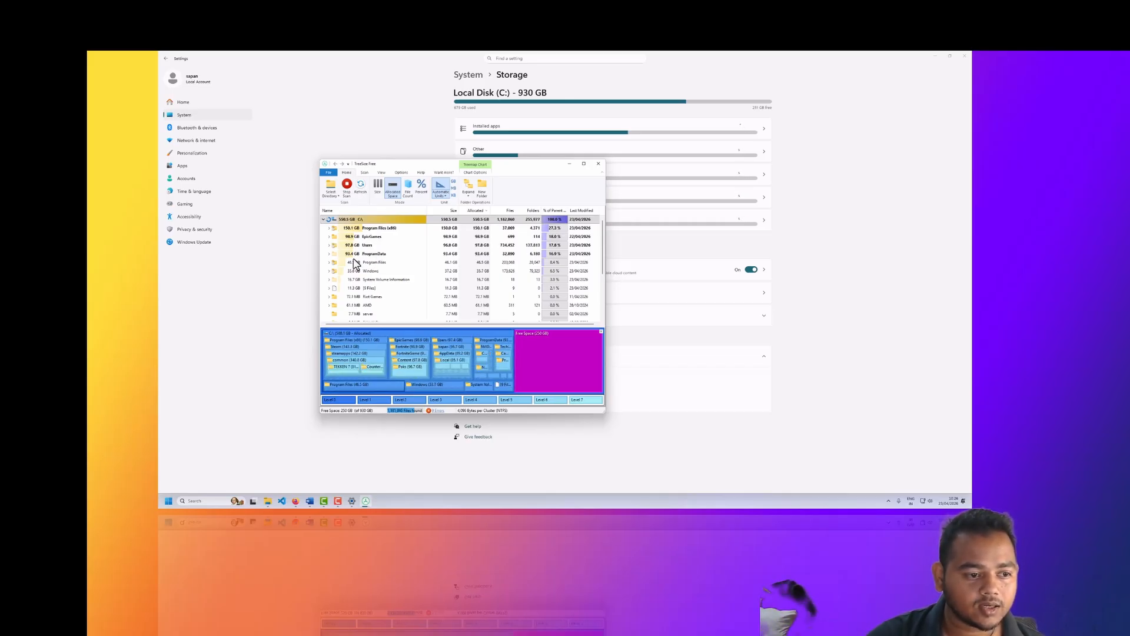
left_click(329, 255)
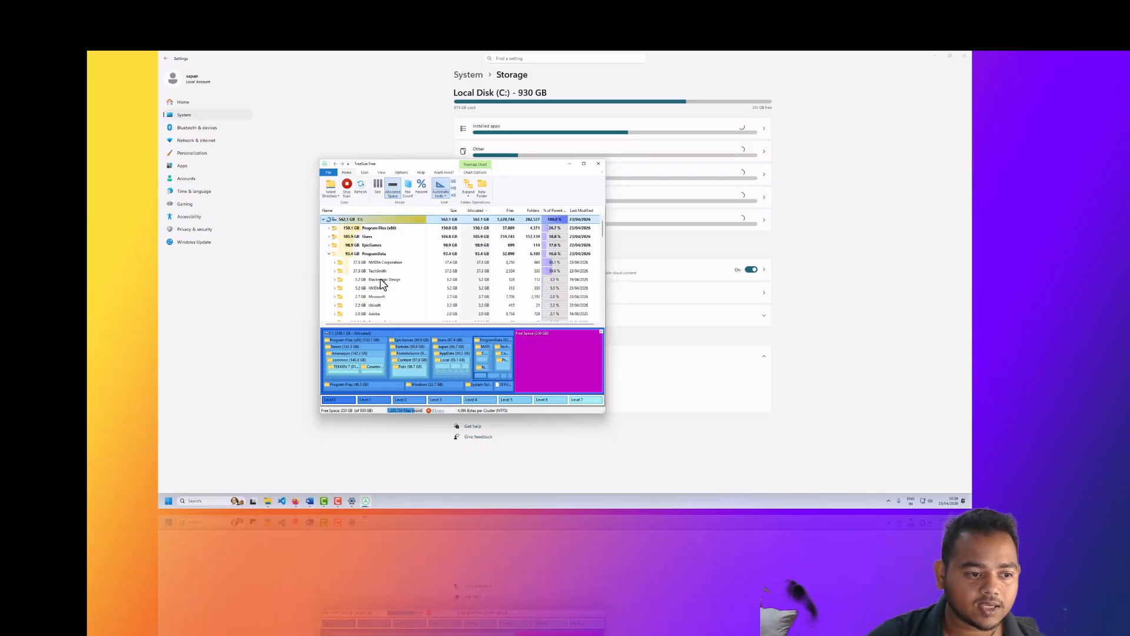
left_click(364, 264)
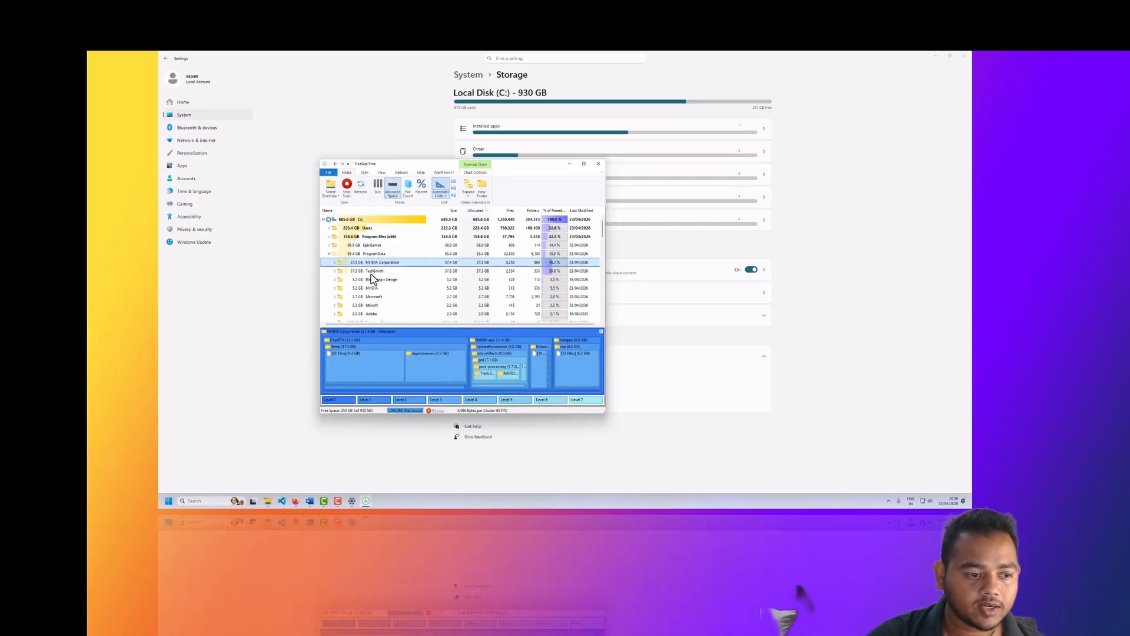
Step: Inspect the space usage of the TechSmith and Blackmagic Design folders inside ProgramData
left_click(380, 272)
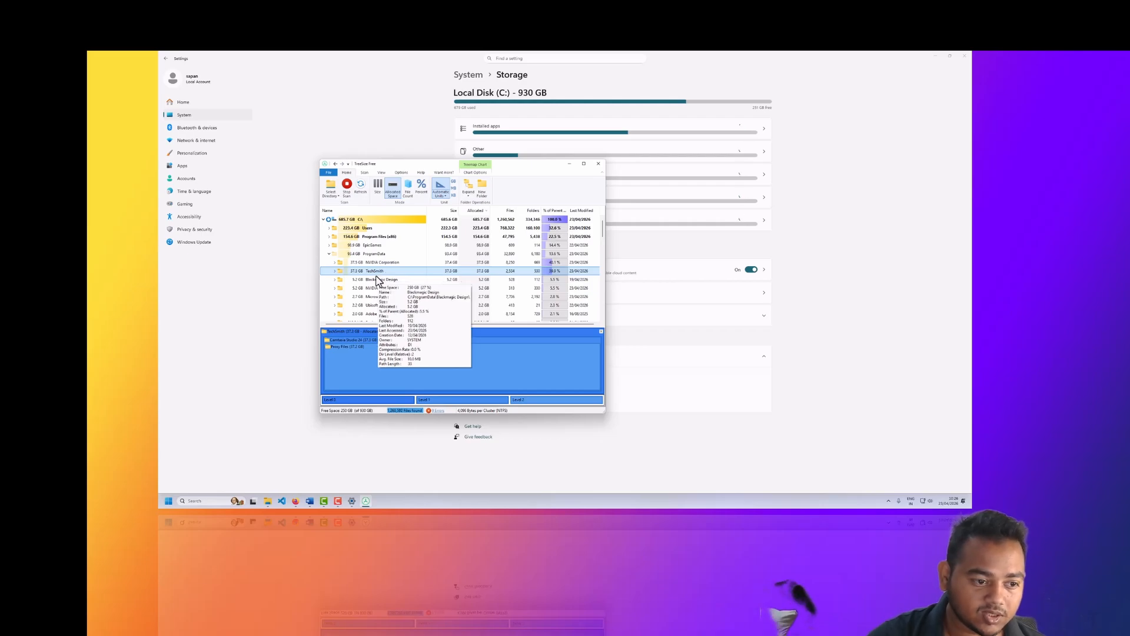
left_click(394, 282)
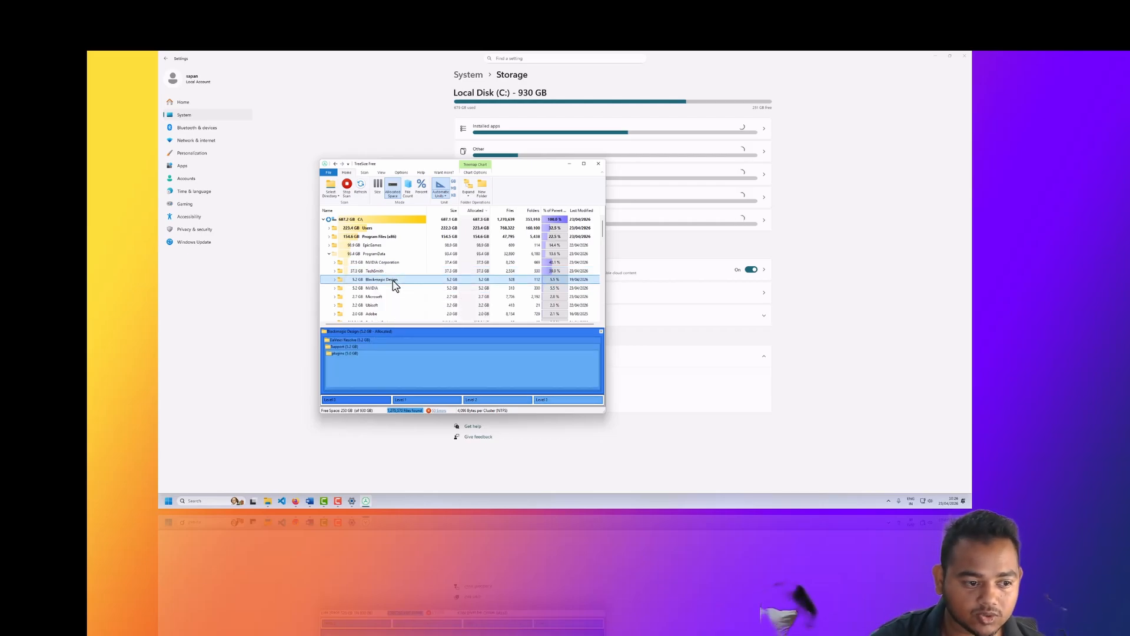
scroll(389, 287, "down", 1)
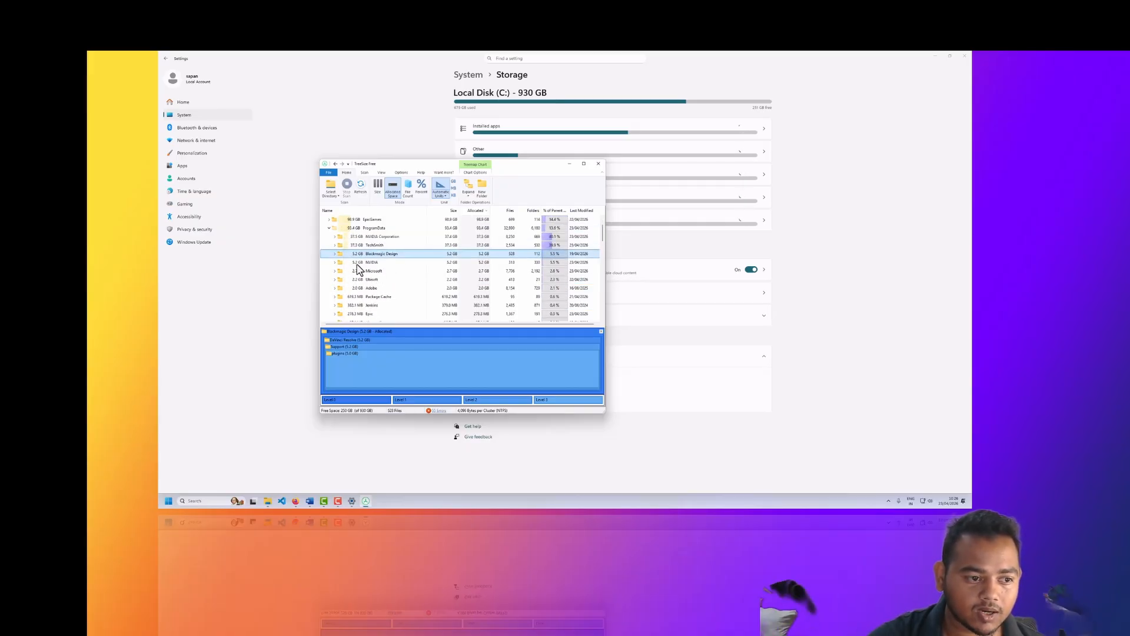
Step: Examine the files in the Proxy Files folder under TechSmith's Camtasia Studio 24 folder and collapse the TechSmith branch again
left_click(335, 245)
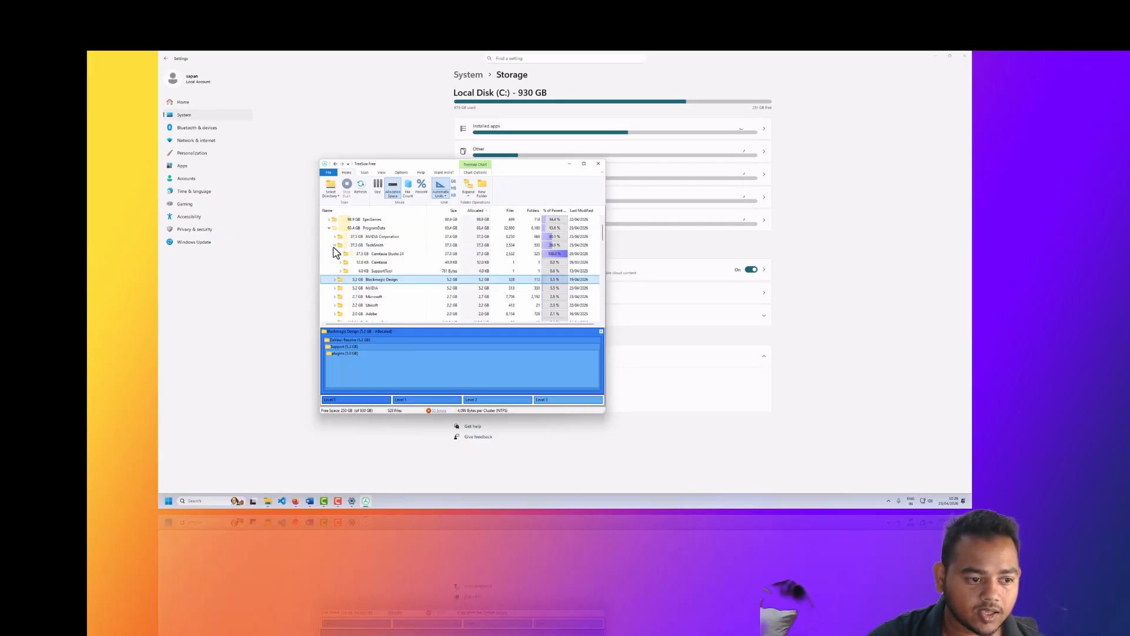
left_click(340, 254)
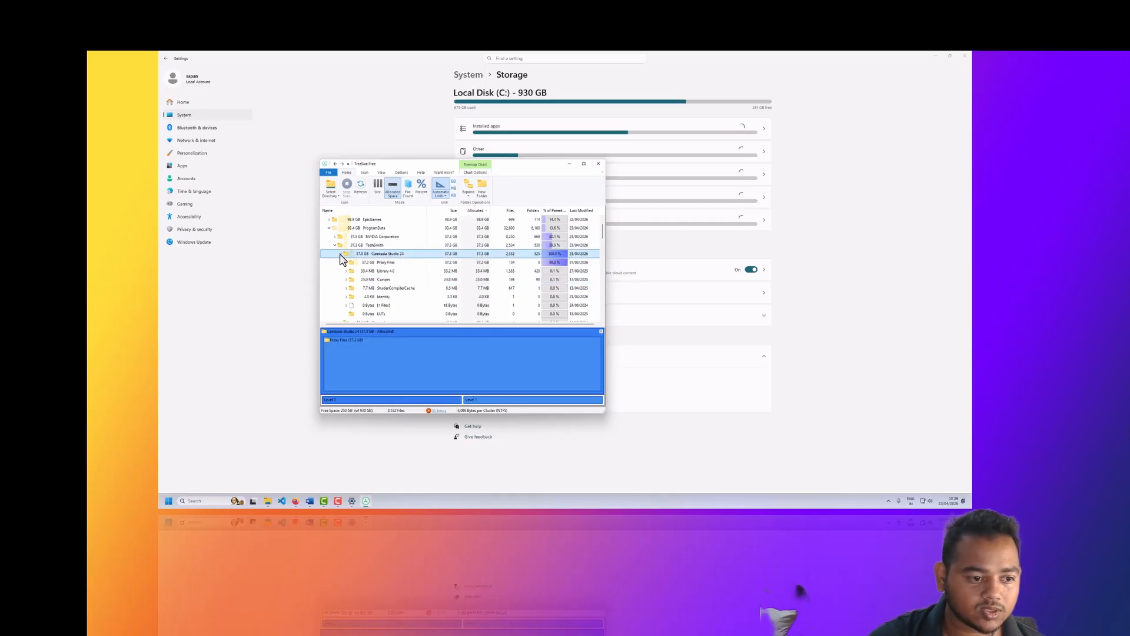
left_click(377, 262)
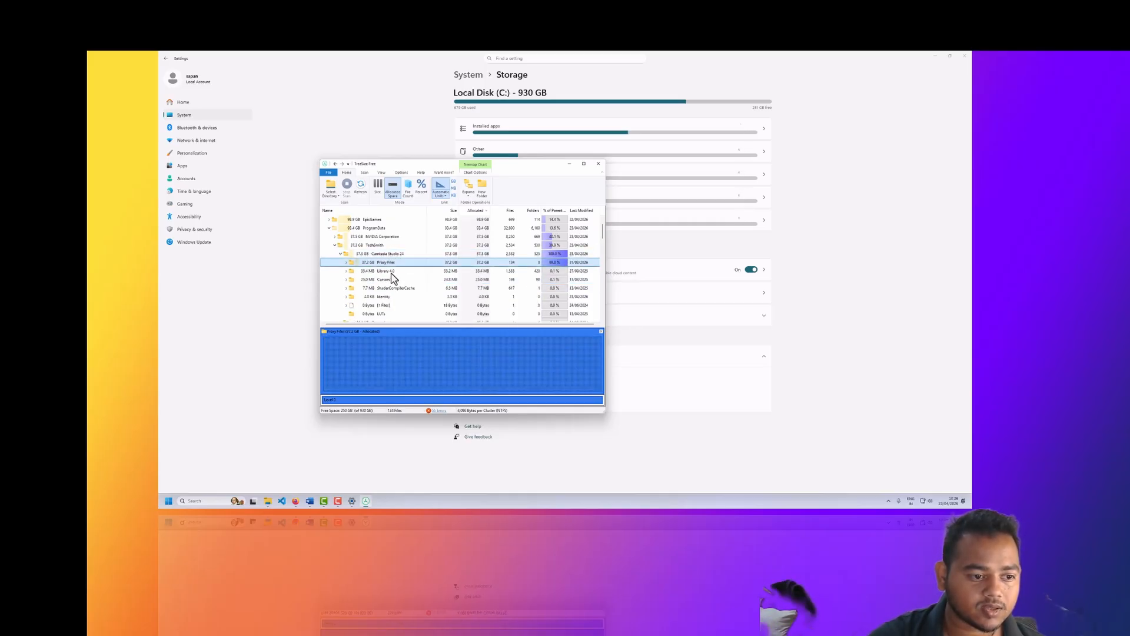
left_click(347, 263)
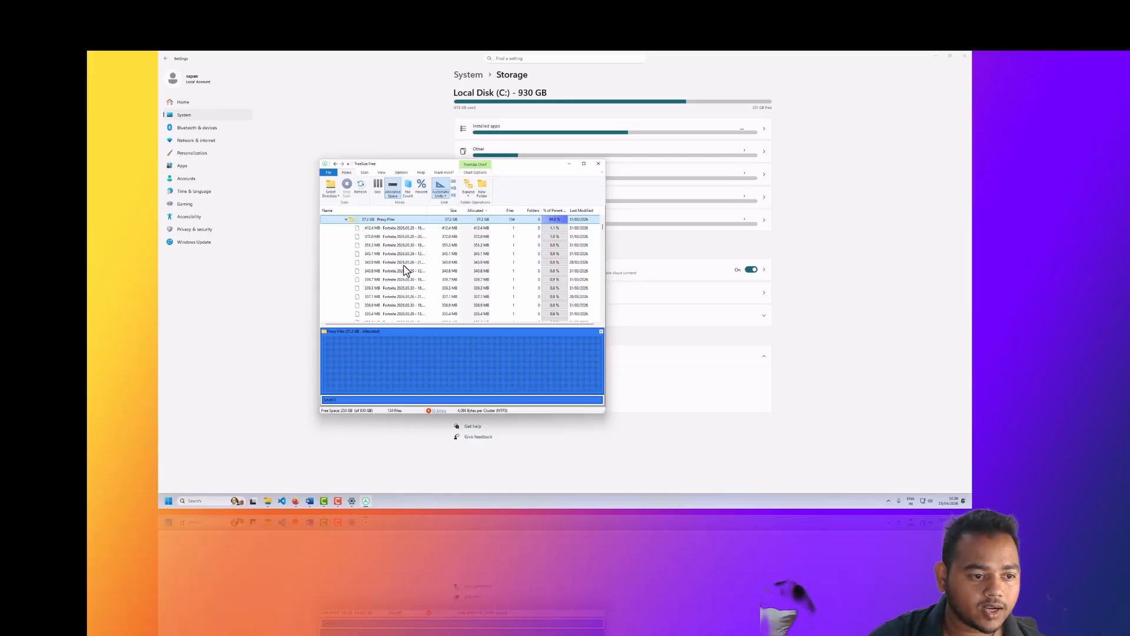
scroll(405, 271, "down", 3)
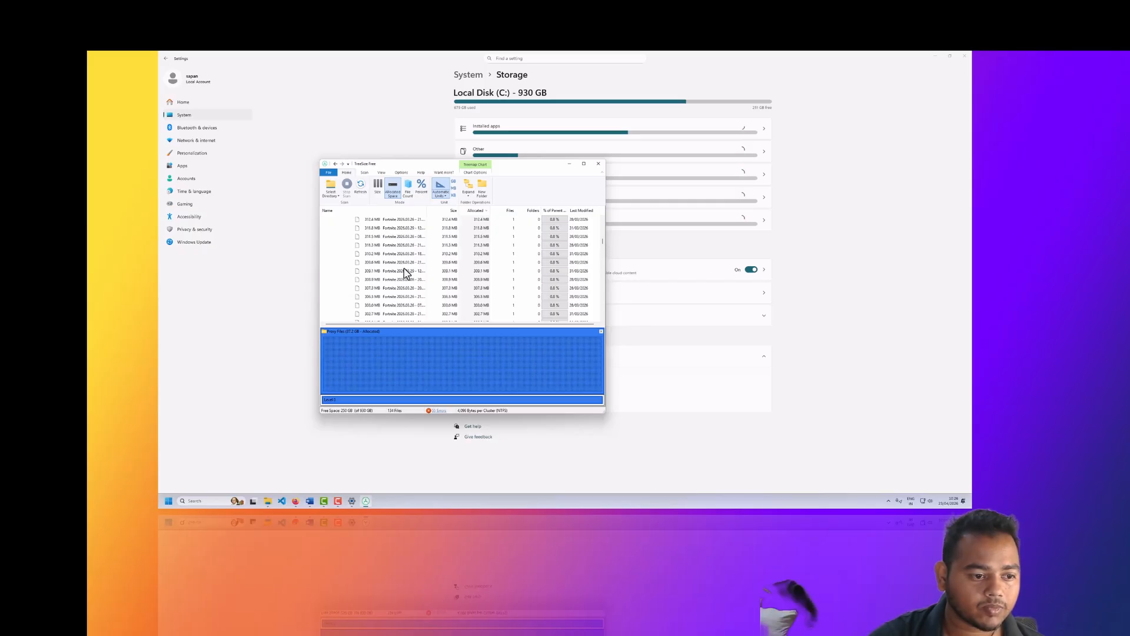
scroll(404, 273, "up", 12)
left_click(379, 299)
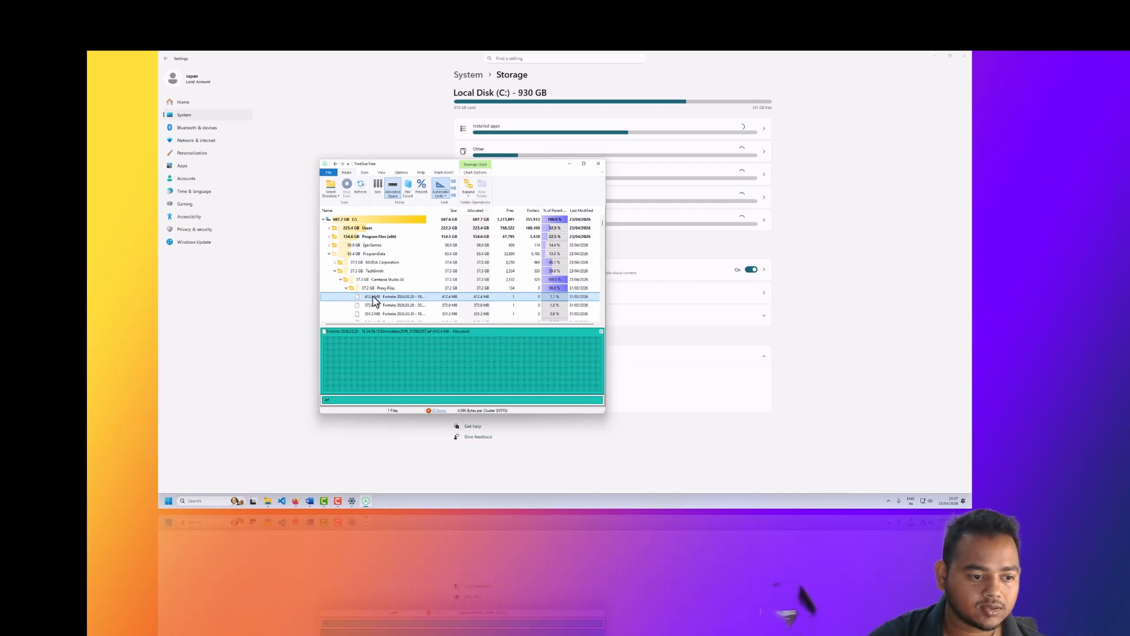
left_click(370, 288)
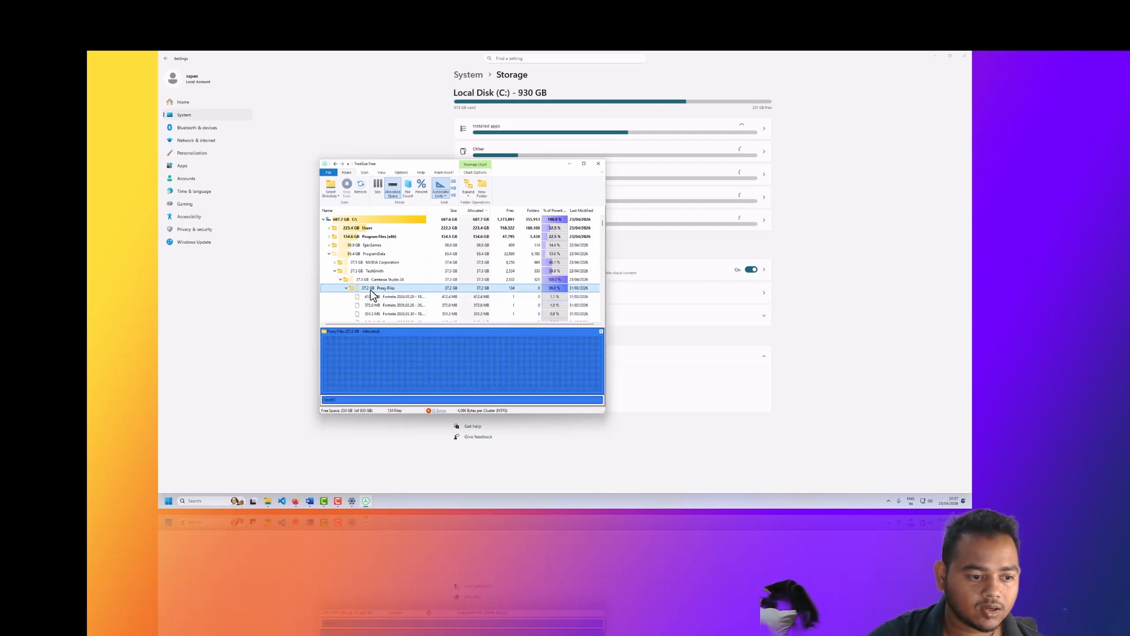
left_click(340, 280)
left_click(335, 271)
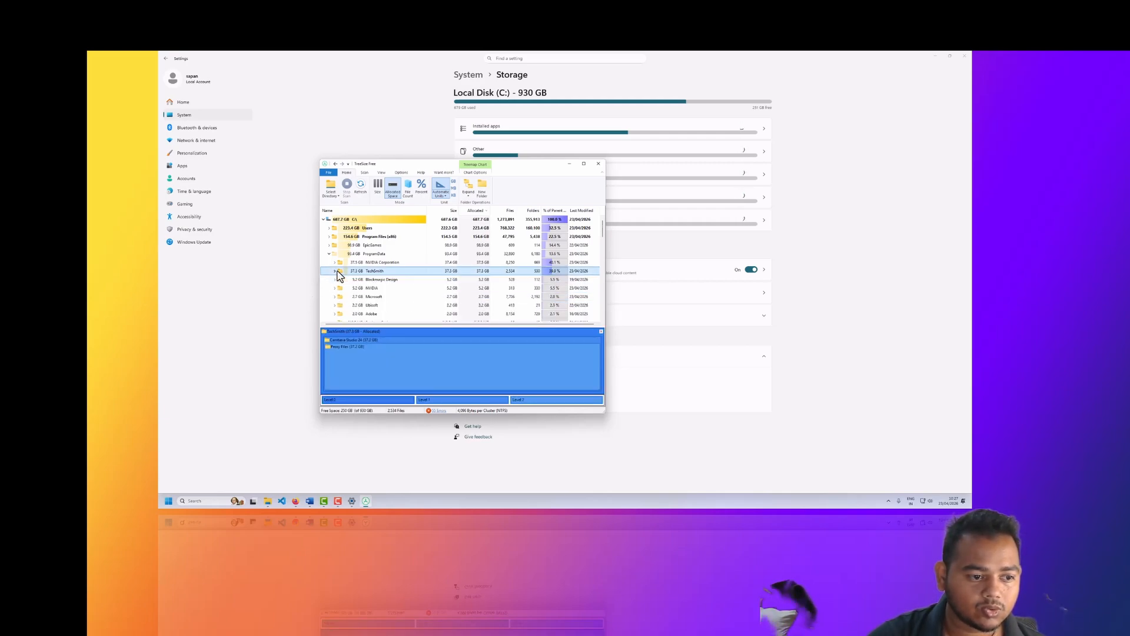
mouse_move(382, 275)
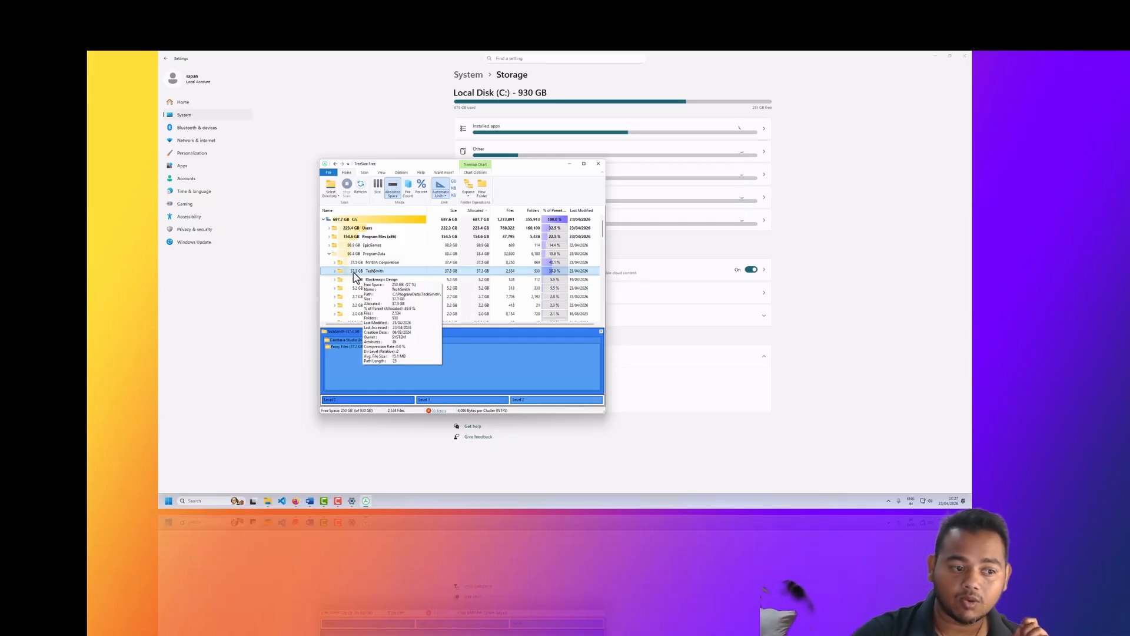
Step: Expand the NVIDIA Corporation folder and its ChatRTX subfolder to inspect how their space is used
left_click(335, 263)
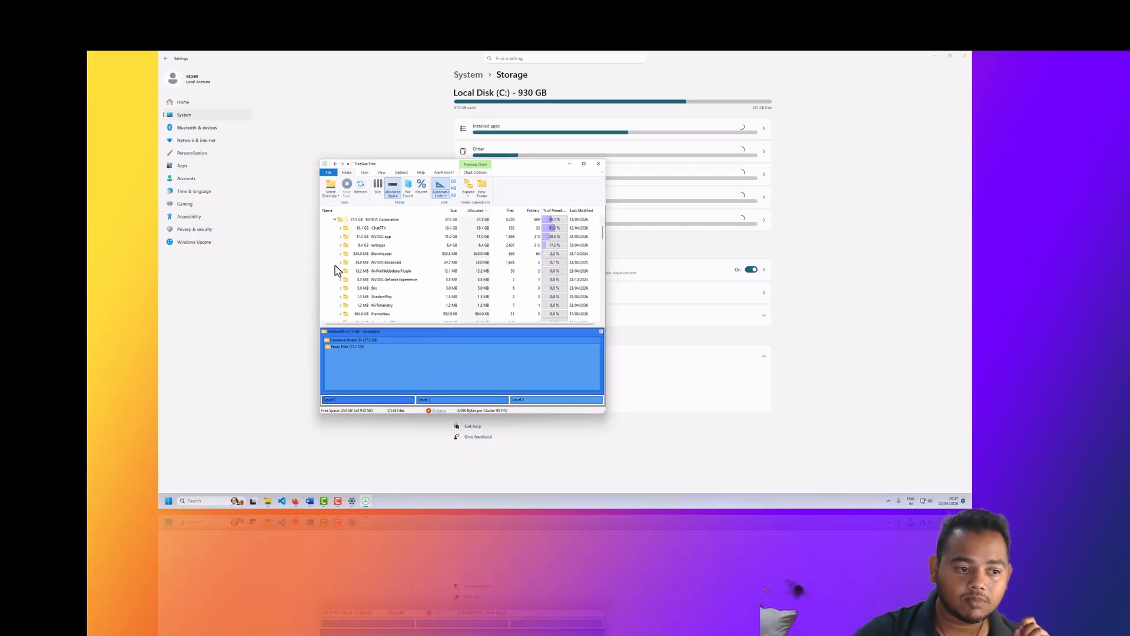
scroll(357, 272, "up", 1)
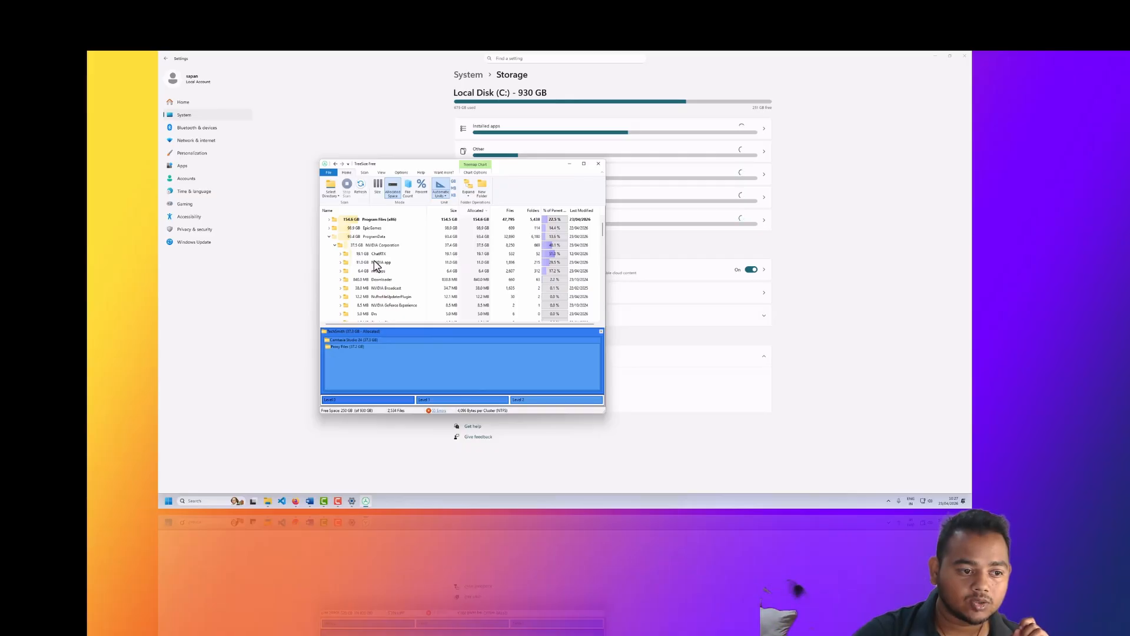
left_click(340, 254)
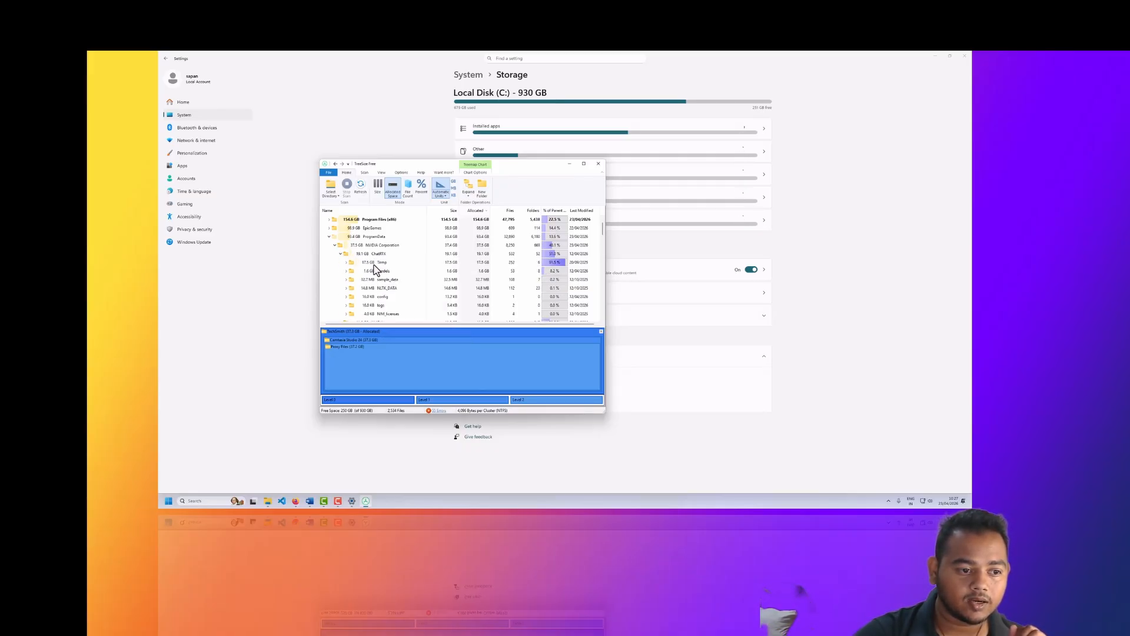
mouse_move(373, 265)
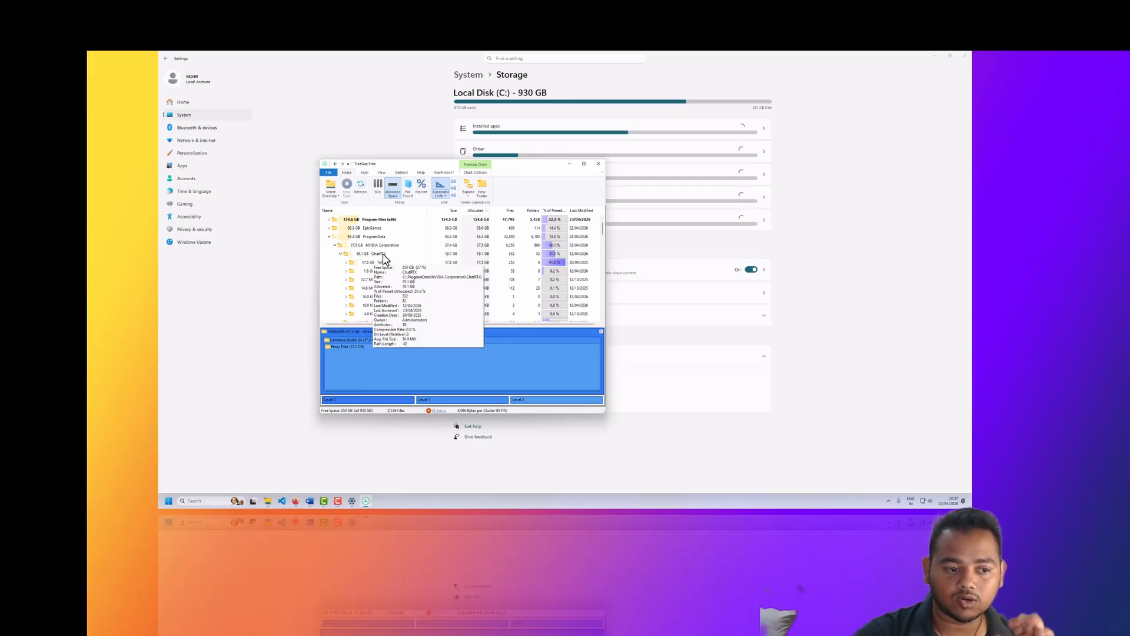
Step: Find the Control Panel through Windows search and open its Programs and Features list
left_click(222, 500)
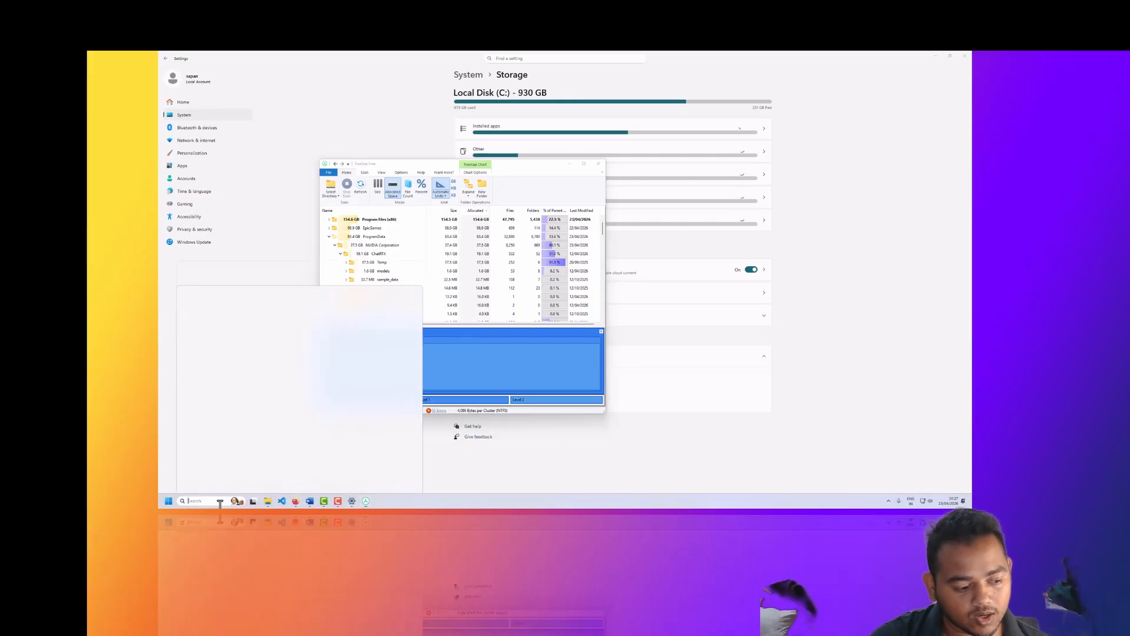
type("unint")
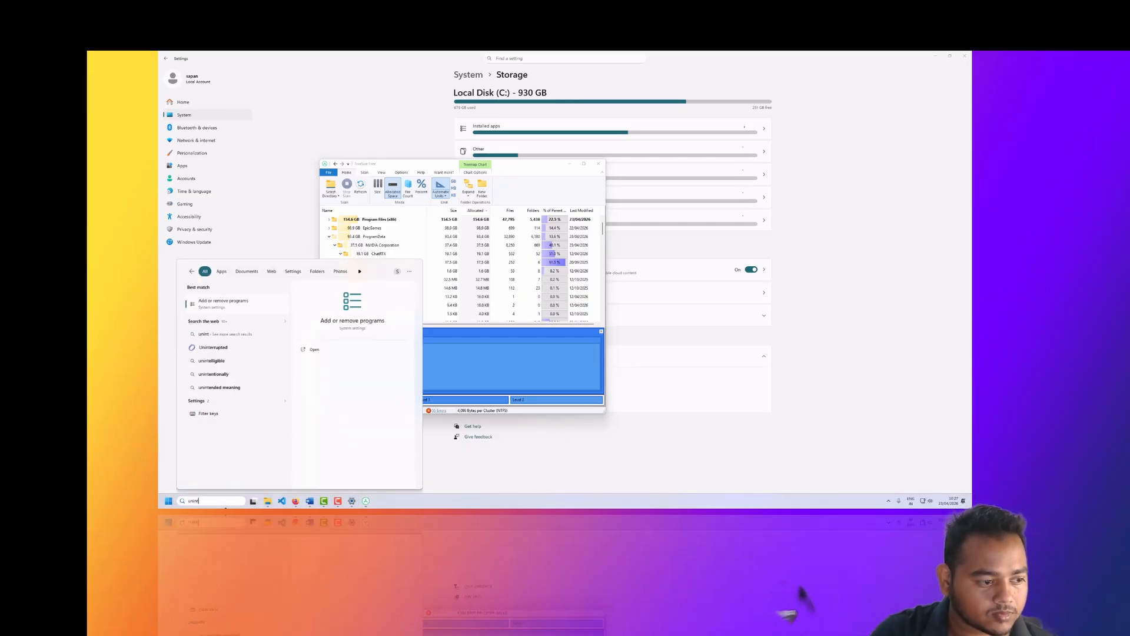
key("BackSpace")
key("BackSpace")
key("BackSpace")
key("BackSpace")
key("BackSpace")
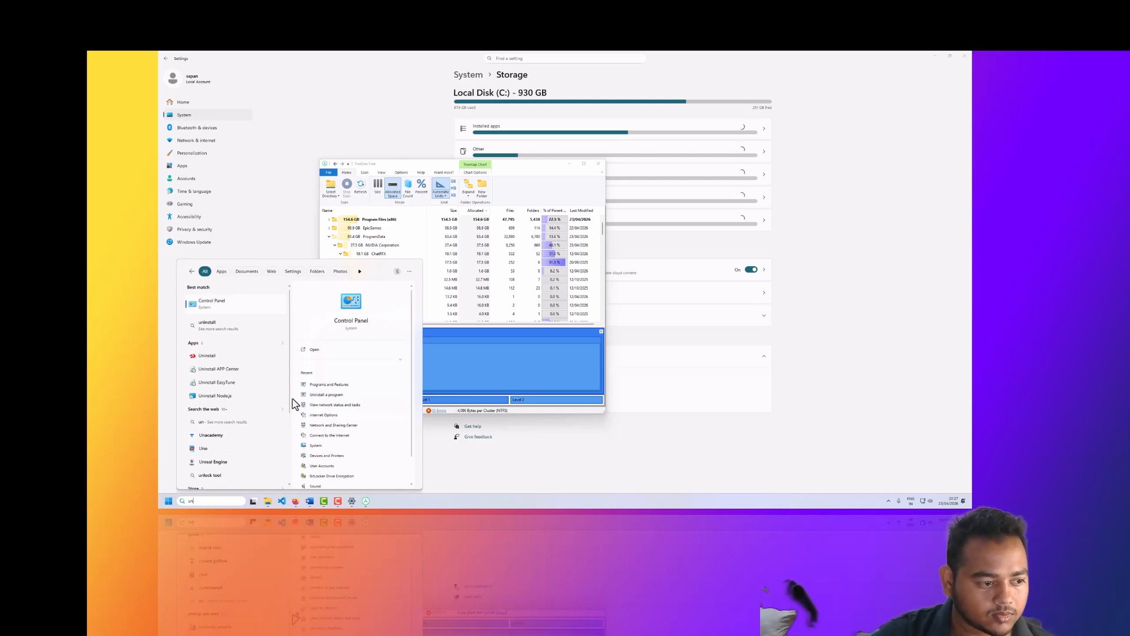
key("Return")
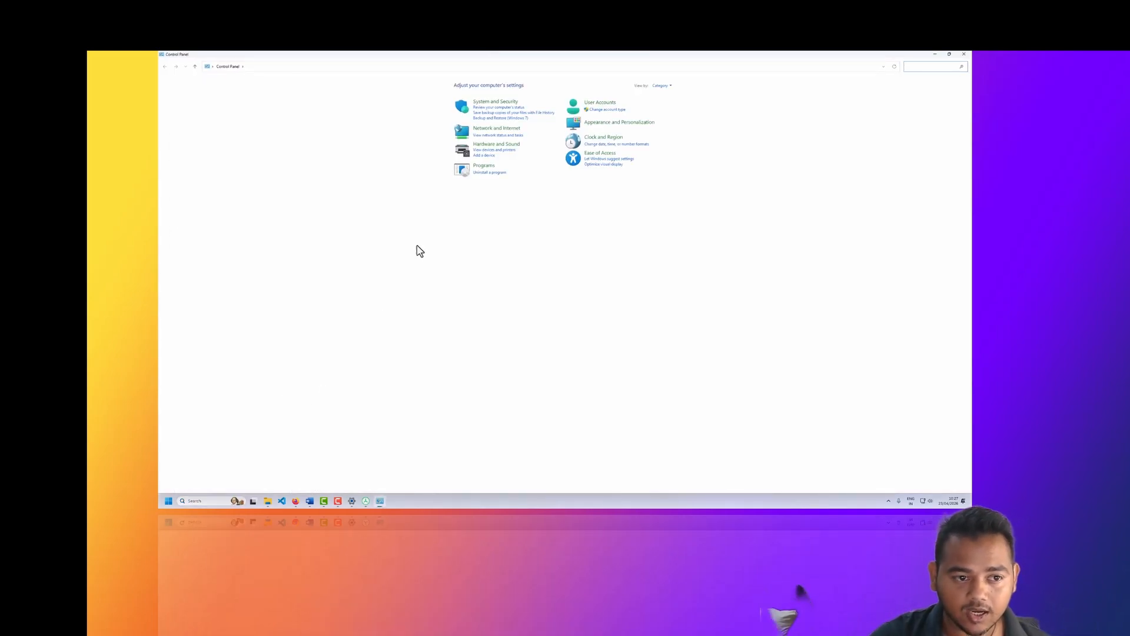
left_click(479, 169)
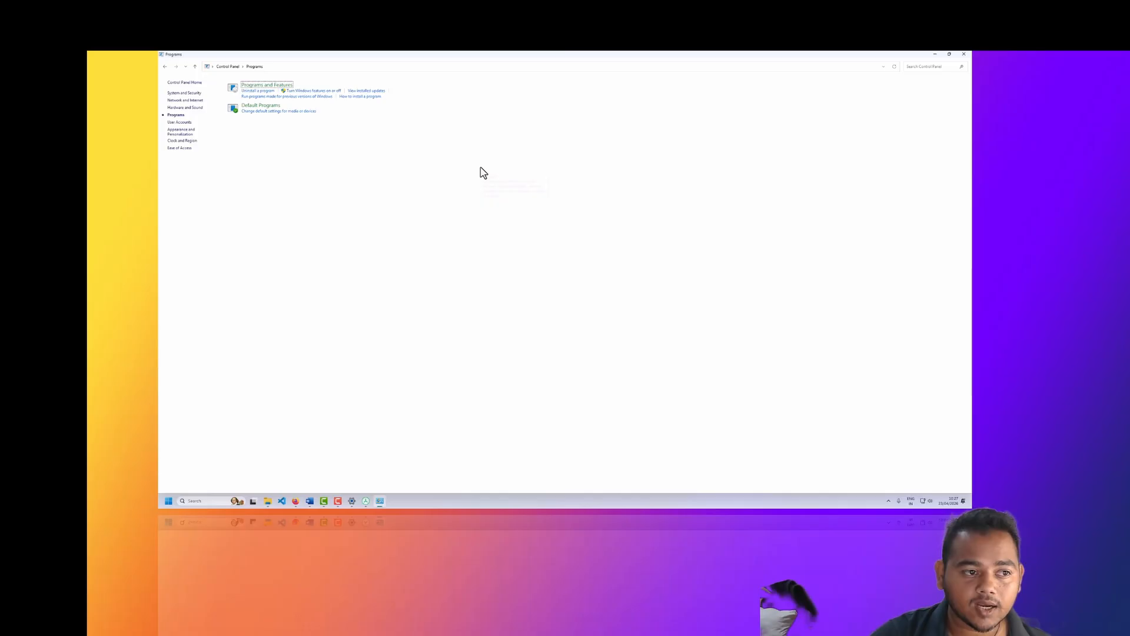
left_click(267, 97)
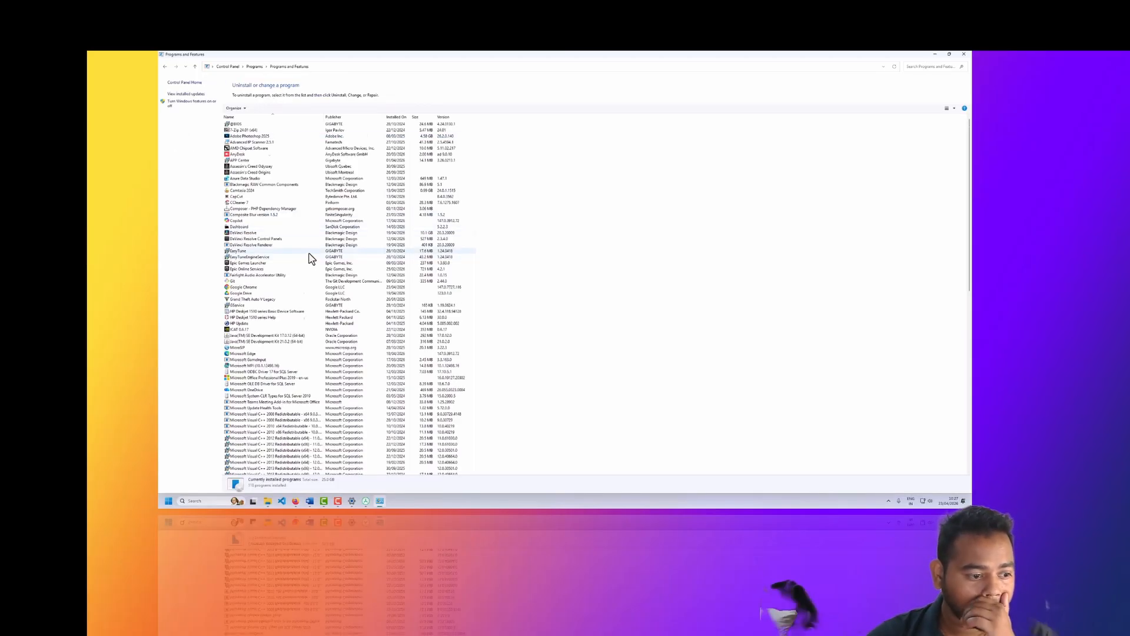
Step: Look through the installed programs list, cycling through the entries that start with C
scroll(311, 259, "down", 20)
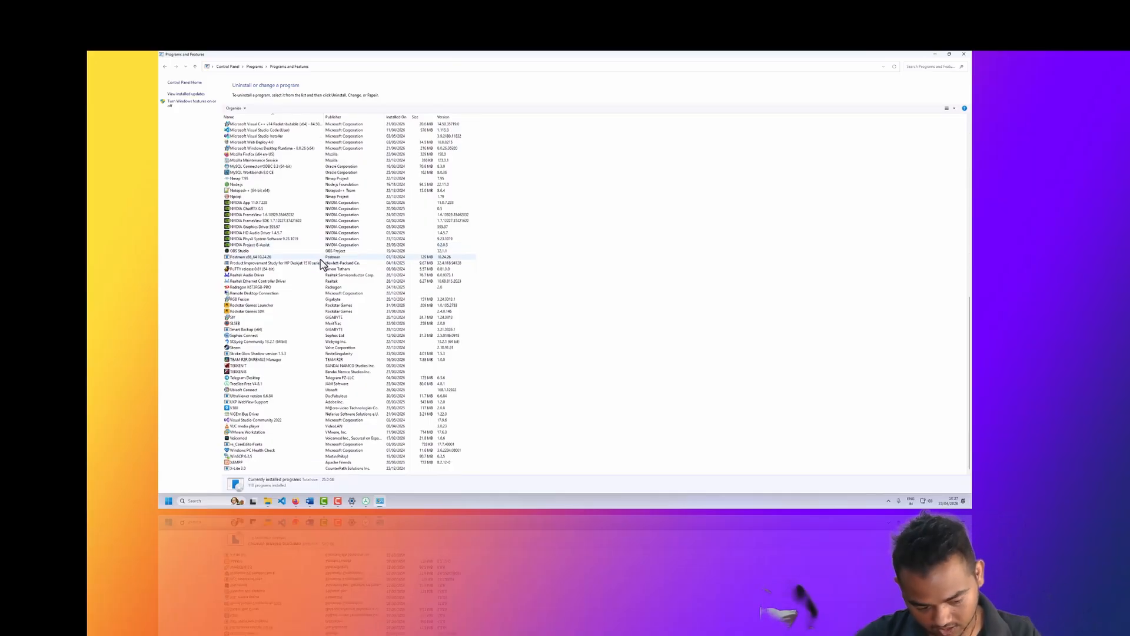
key("c")
key("c")
key("c")
key("c")
key("c")
key("c")
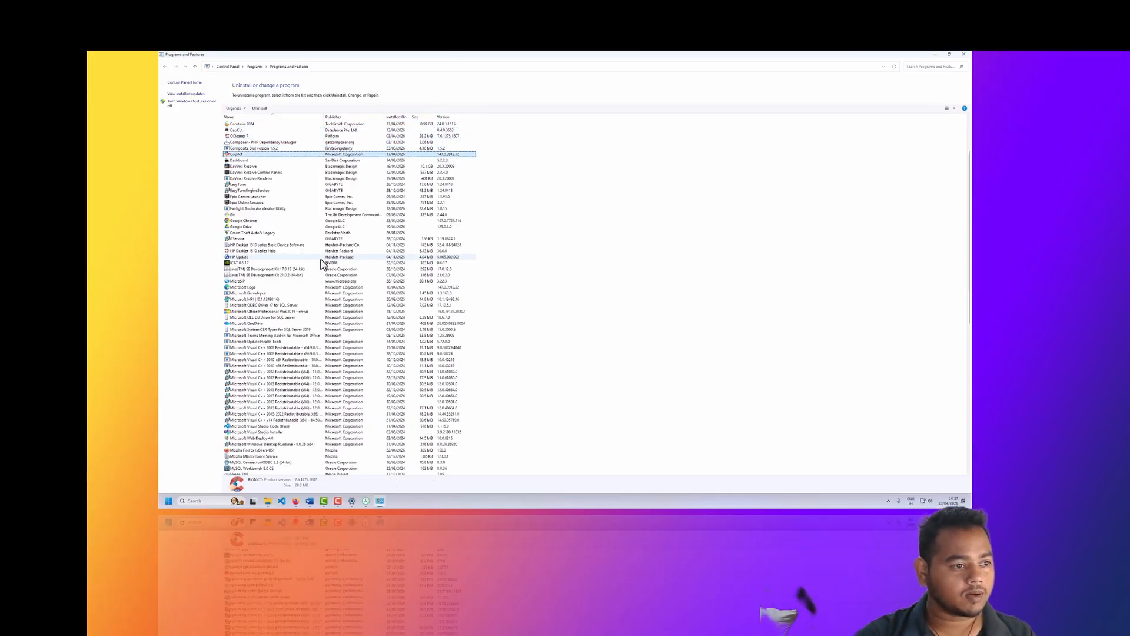
key("c")
key("c")
key("c")
key("c")
key("c")
key("c")
key("c")
key("c")
key("c")
key("c")
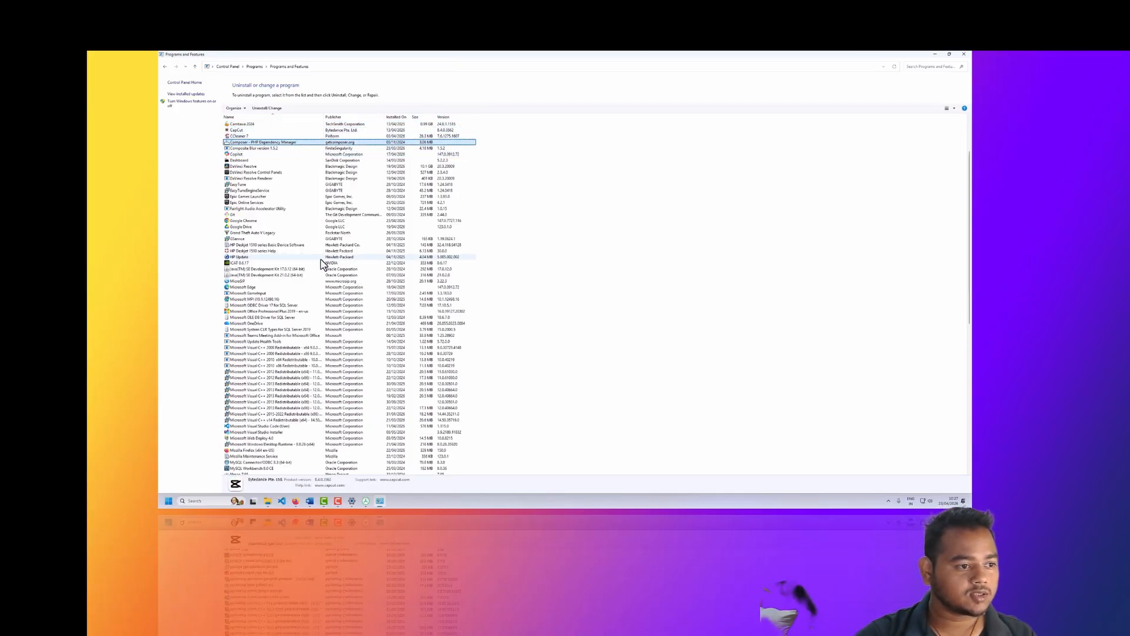
key("c")
key("c")
key("c")
key("c")
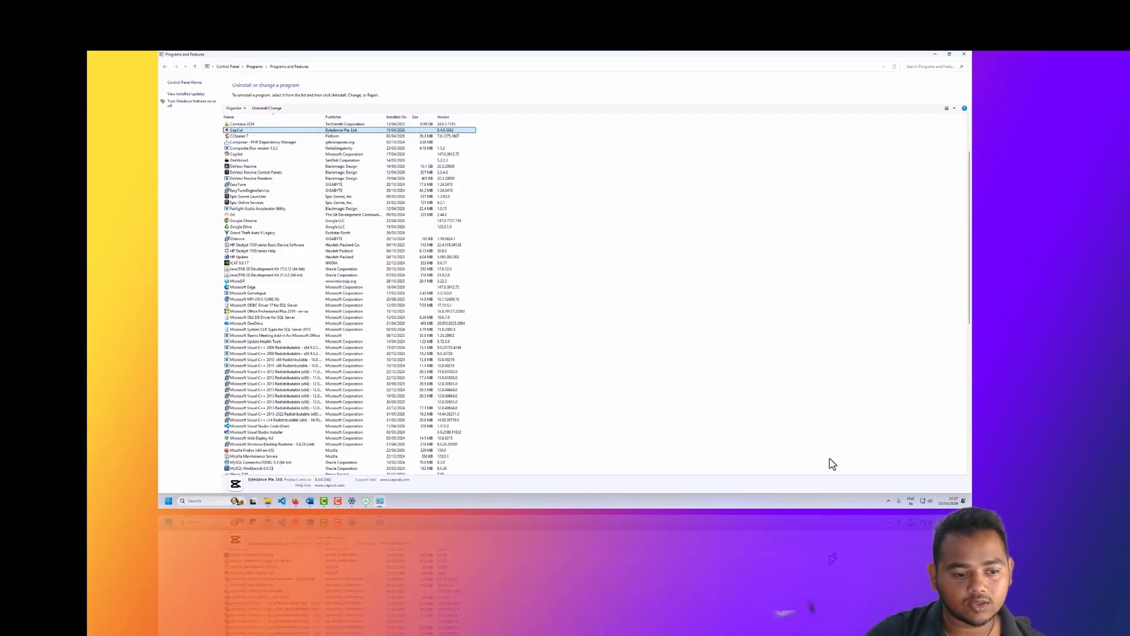
Step: Launch the NVIDIA App, switch back to TreeSize Free while it updates and collapse the ProgramData folder
left_click(888, 500)
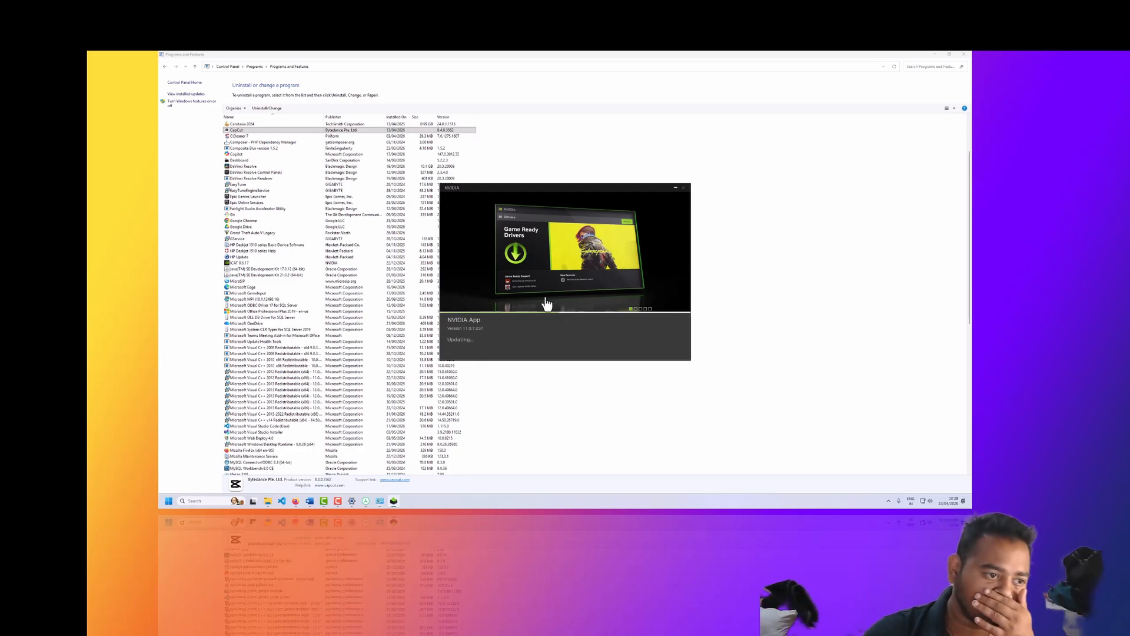
left_click(366, 501)
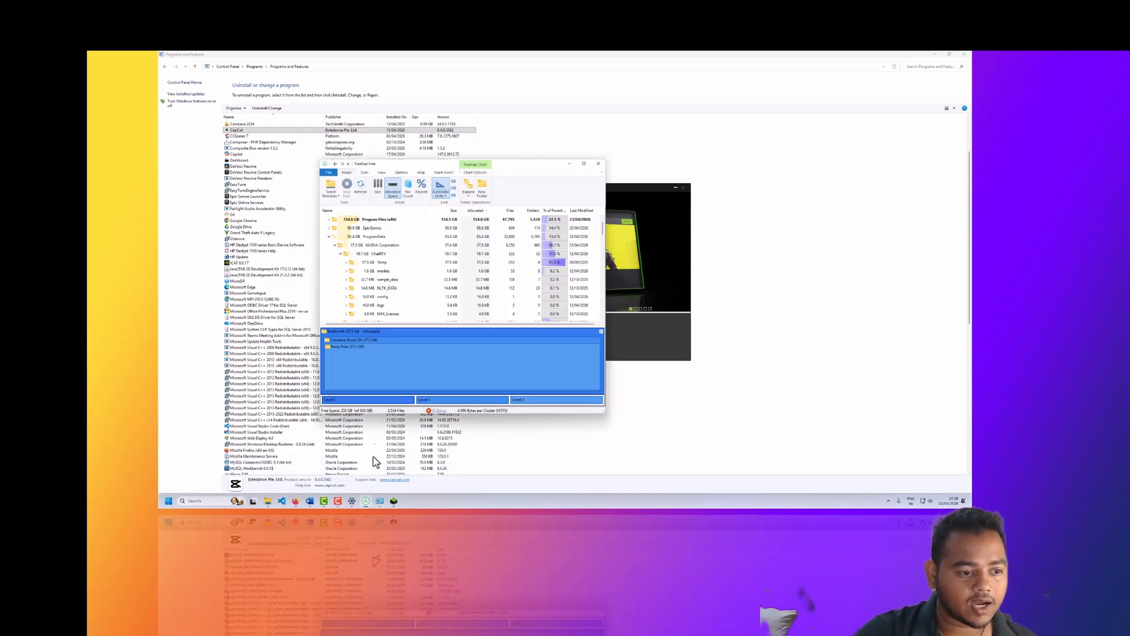
left_click(329, 237)
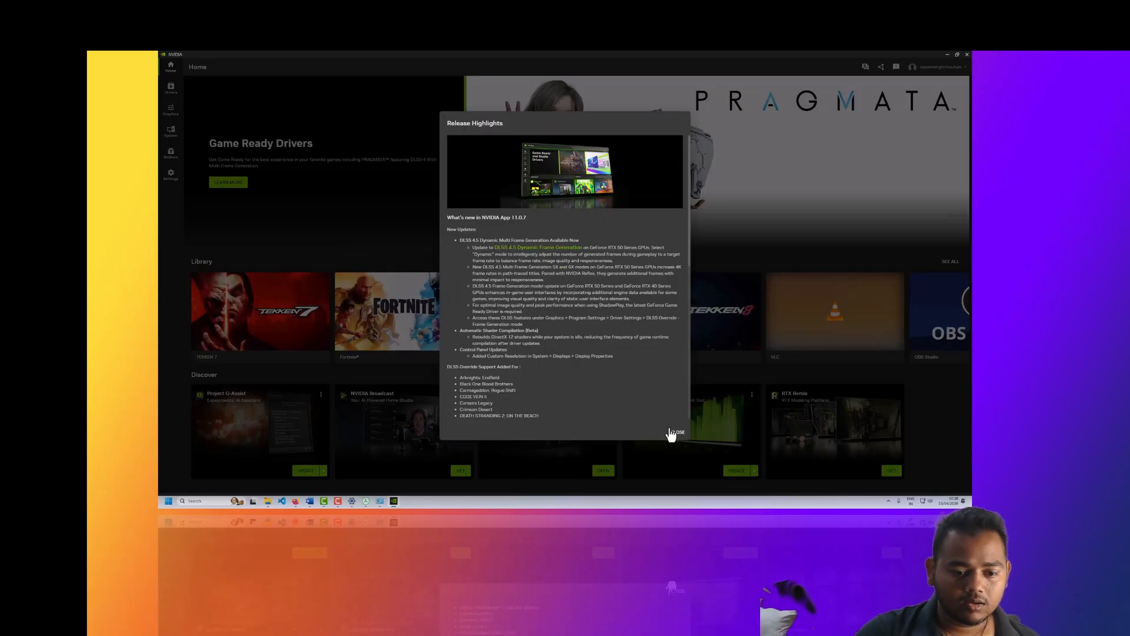
Step: Dismiss the NVIDIA App's release highlights, view its full program library and close the app
left_click(678, 433)
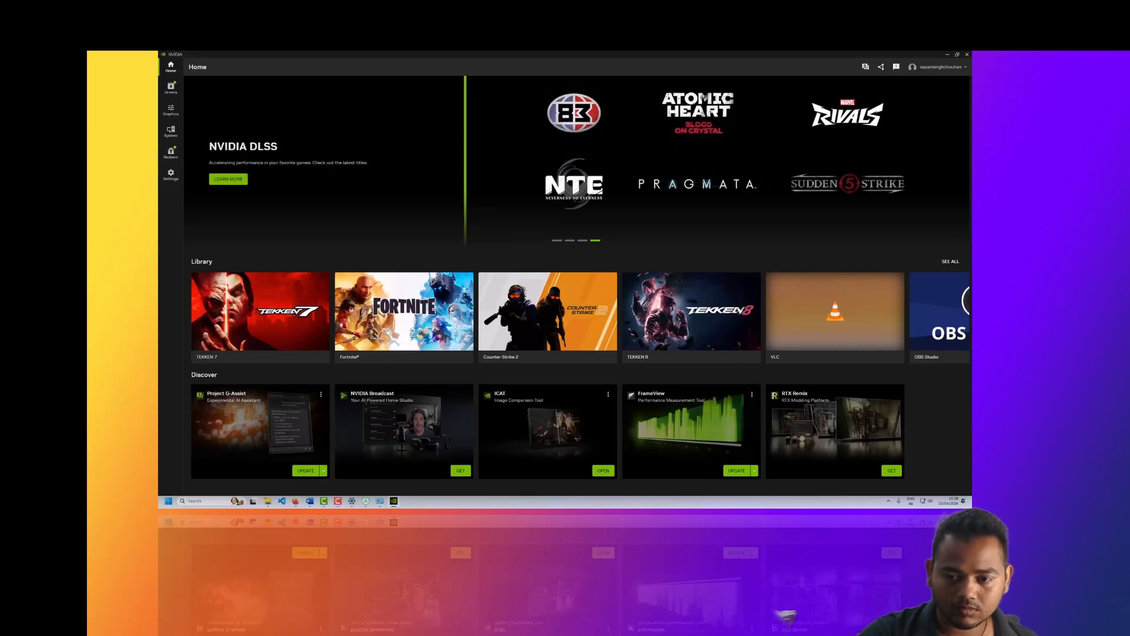
left_click(951, 262)
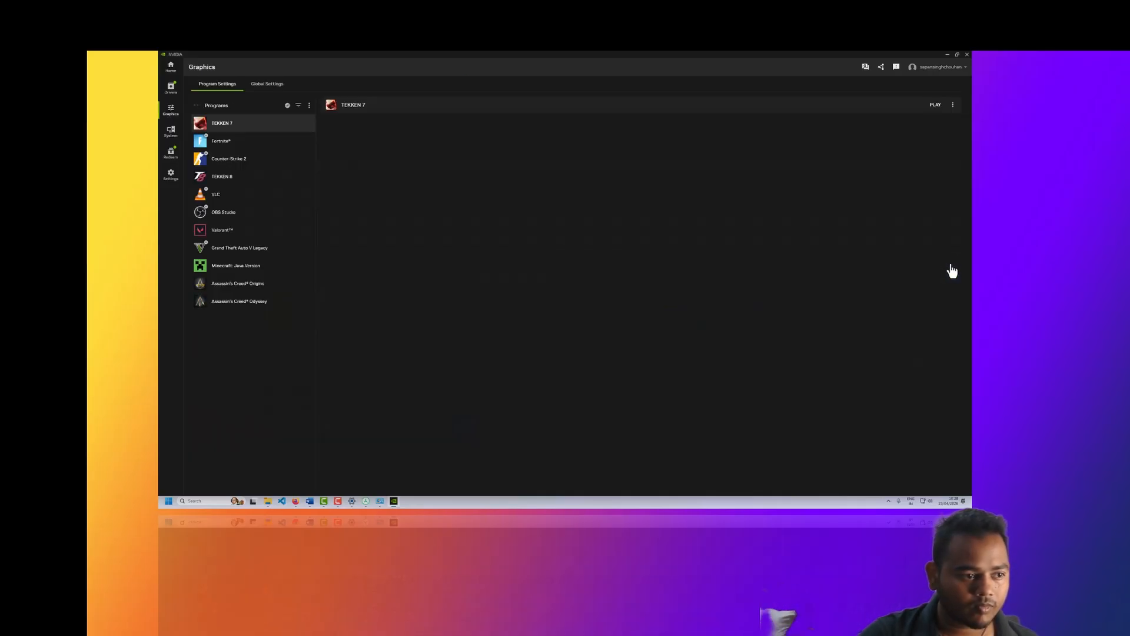
left_click(967, 54)
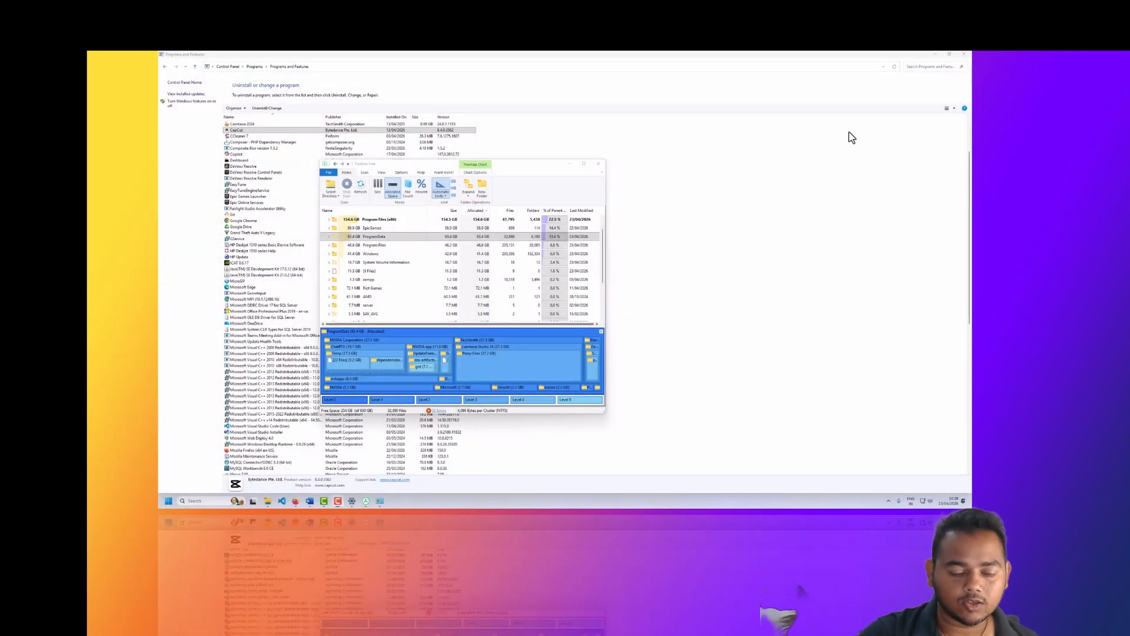
Step: Expand ProgramData again in TreeSize Free and select the Temp folder under NVIDIA Corporation's ChatRTX to inspect its contents
left_click(363, 246)
right_click(382, 255)
left_click(382, 238)
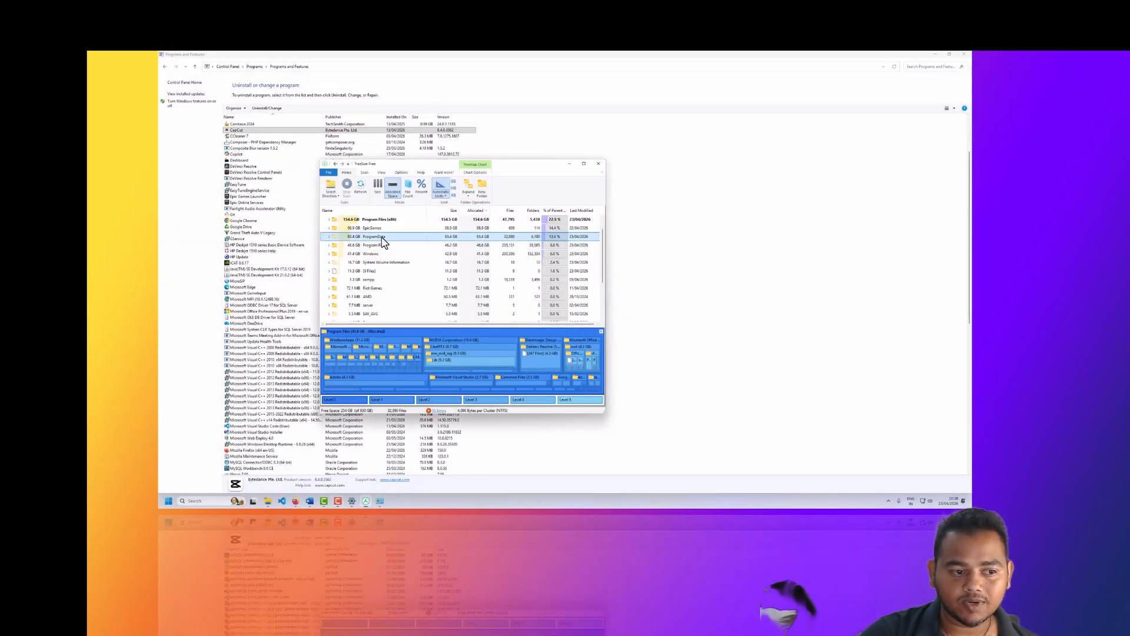
left_click(329, 237)
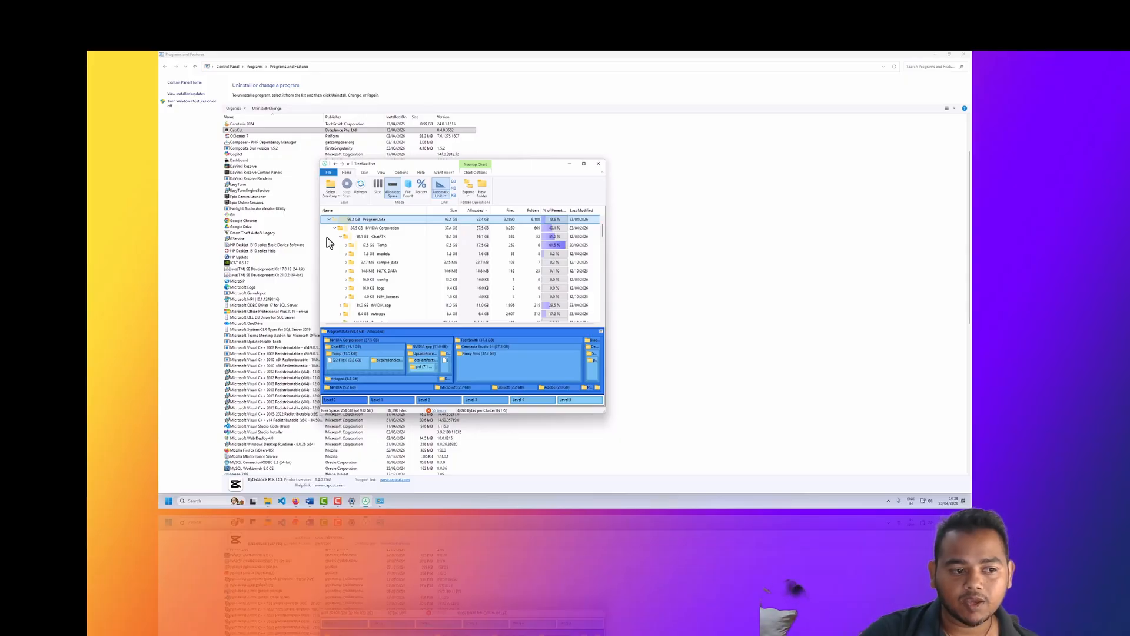
left_click(381, 246)
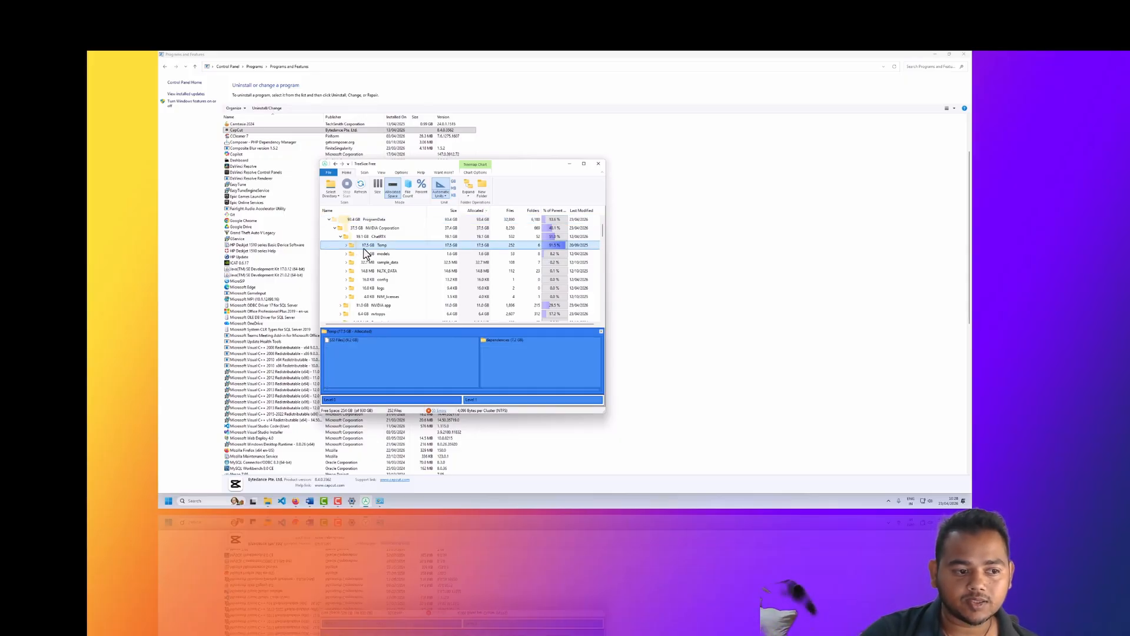
Step: Inspect the contents of ChatRTX's Temp folder and of the NVIDIA app folder, collapsing each one and finally the NVIDIA Corporation folder
left_click(346, 245)
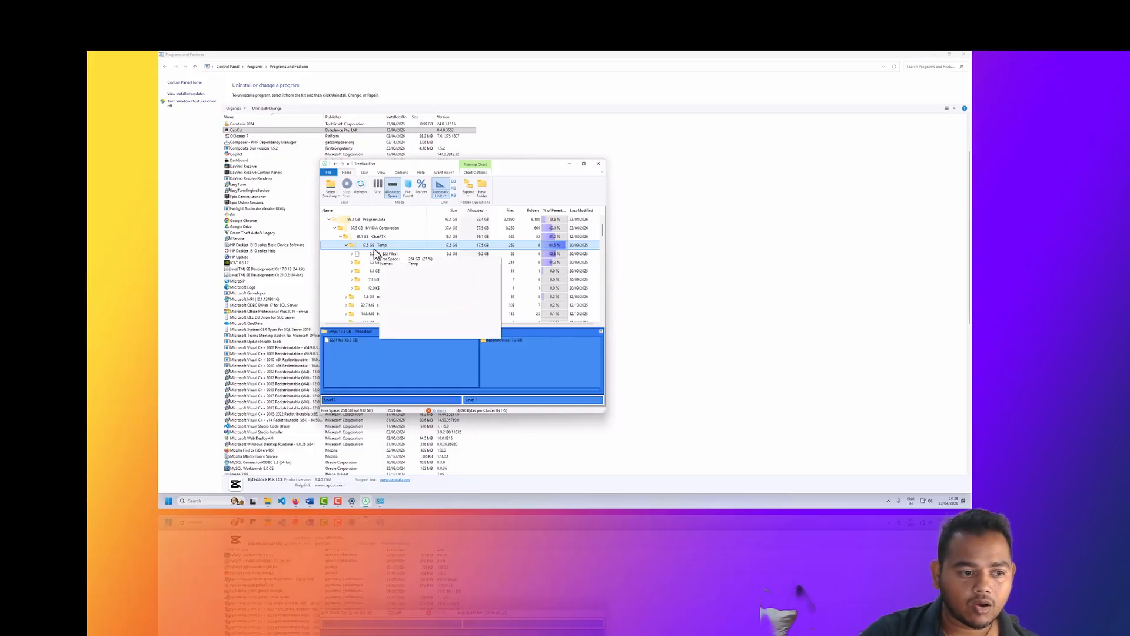
double_click(388, 237)
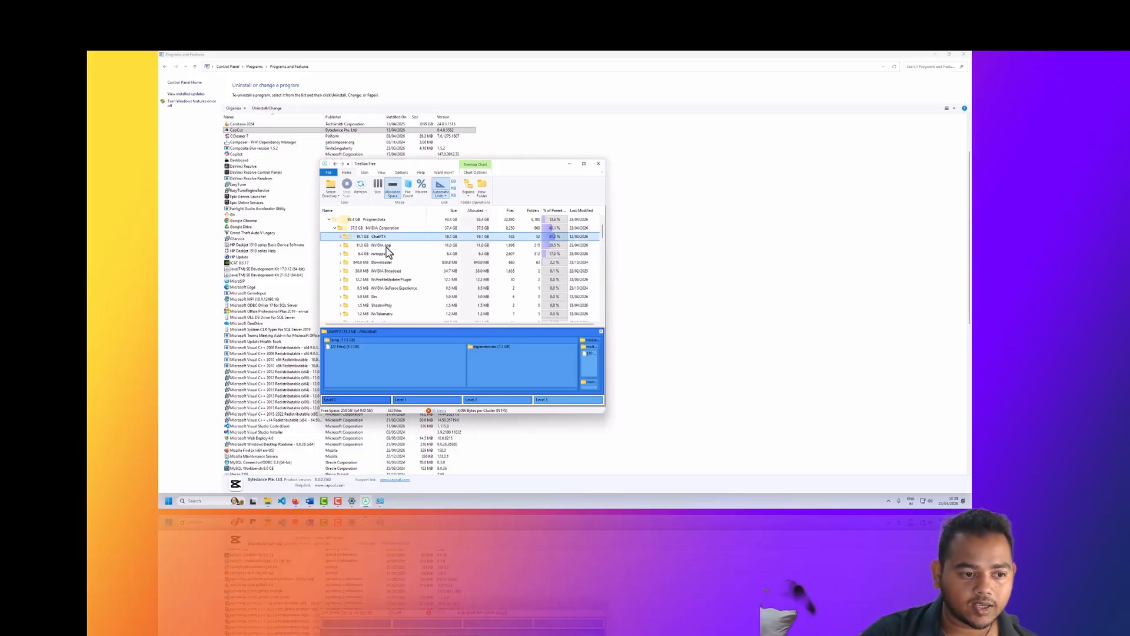
left_click(388, 246)
left_click(342, 244)
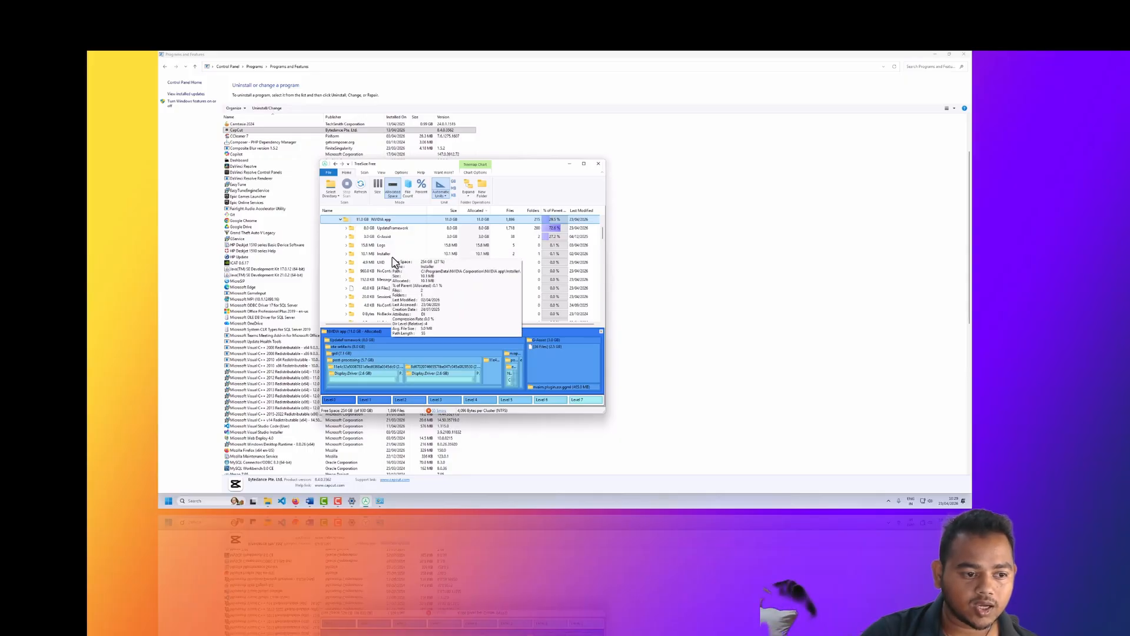
left_click(341, 220)
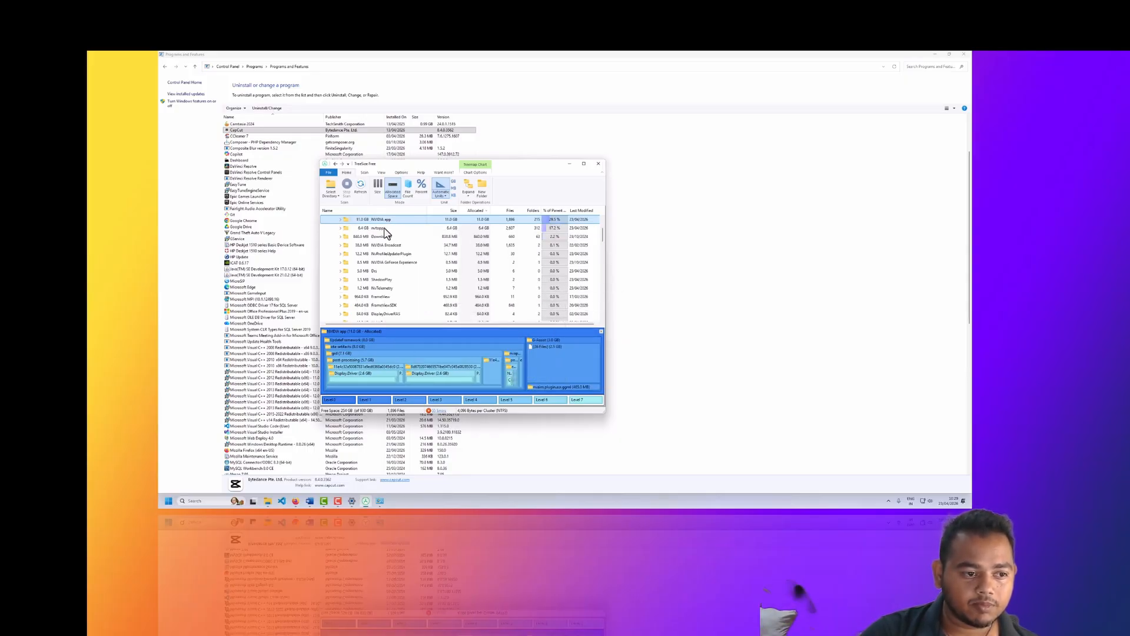
scroll(384, 229, "up", 2)
left_click(334, 255)
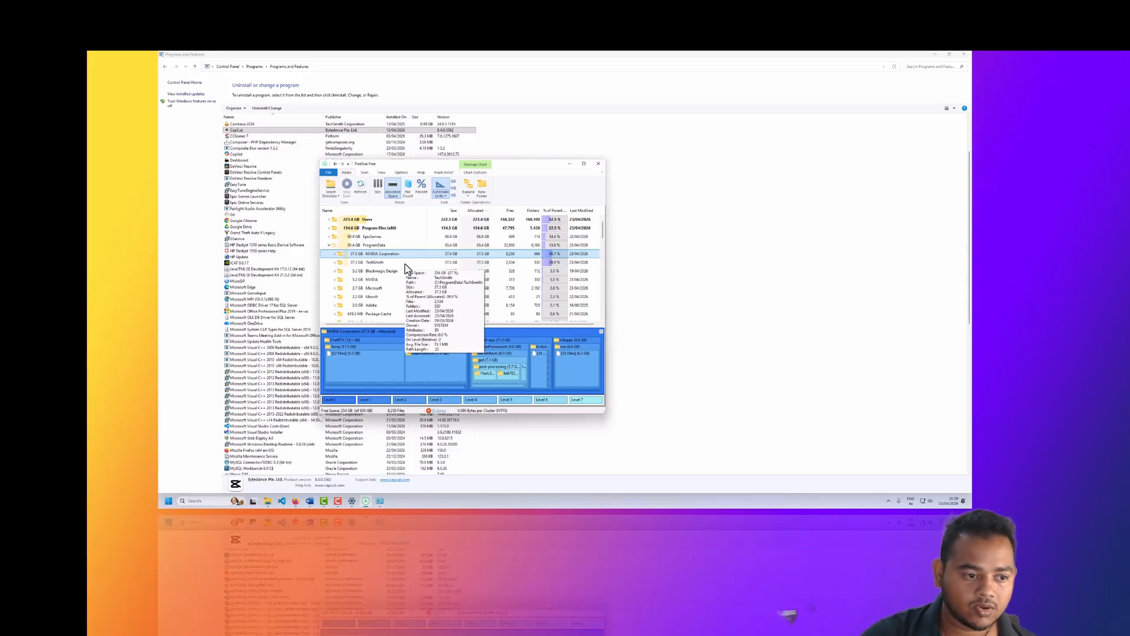
Step: Look through the remaining ProgramData subfolders, such as TechSmith, Blackmagic Design and Package Cache, for large space users
scroll(396, 289, "down", 2)
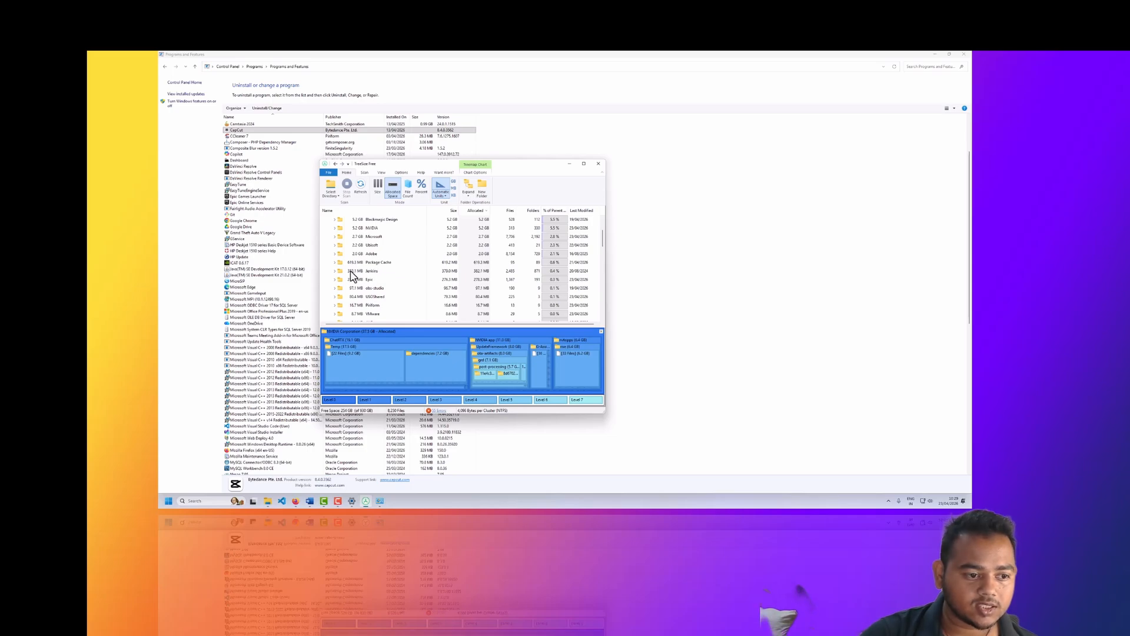
mouse_move(353, 282)
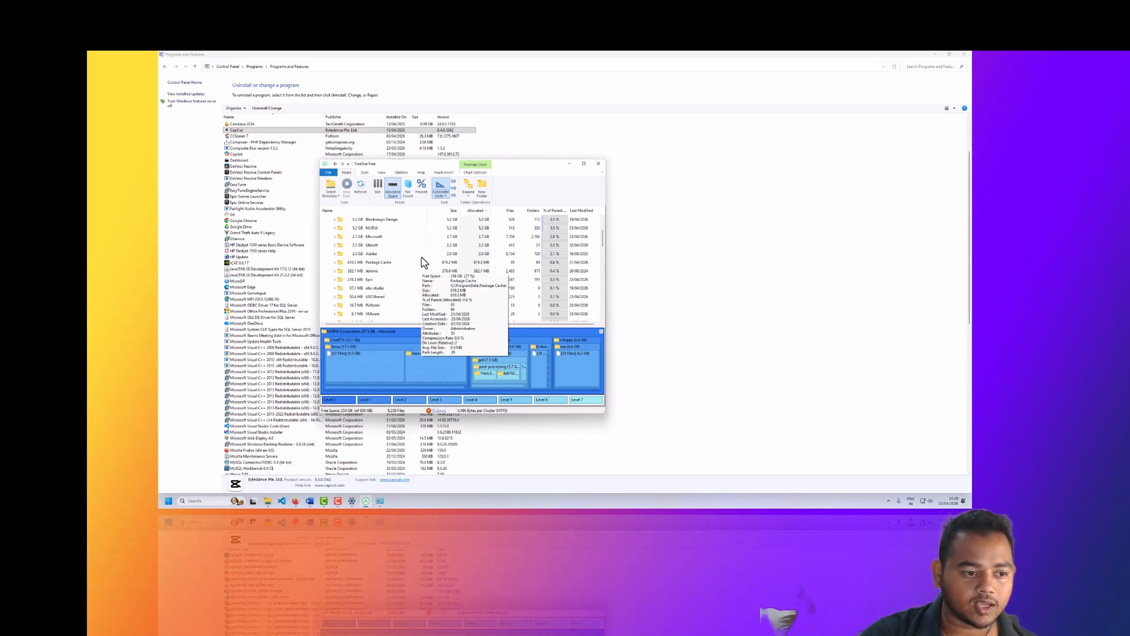
scroll(370, 271, "up", 1)
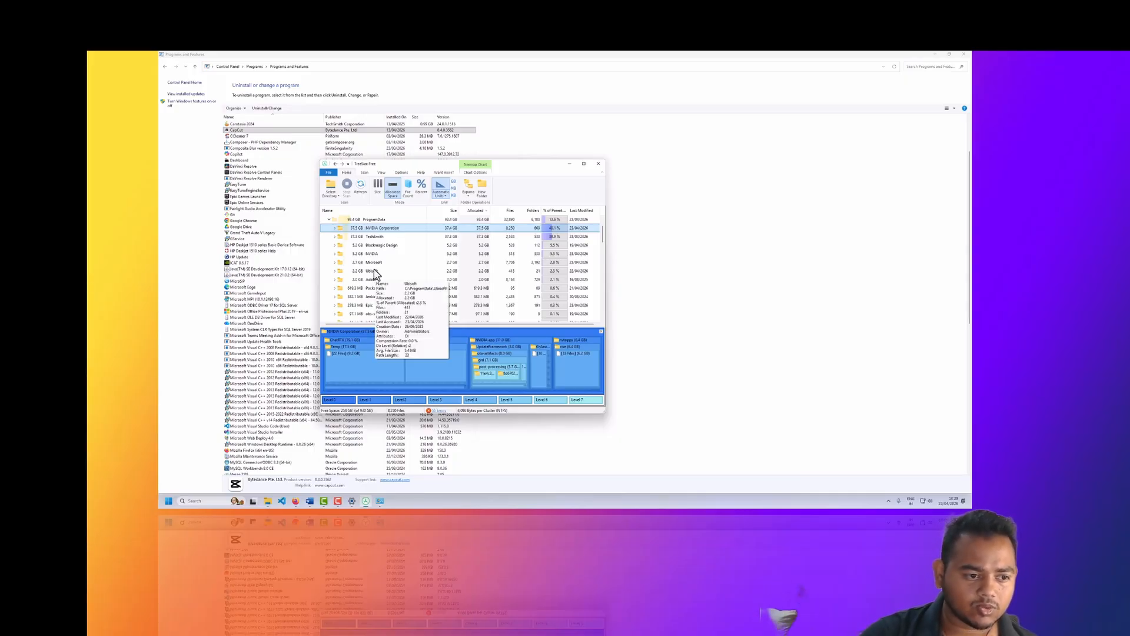
scroll(375, 274, "up", 2)
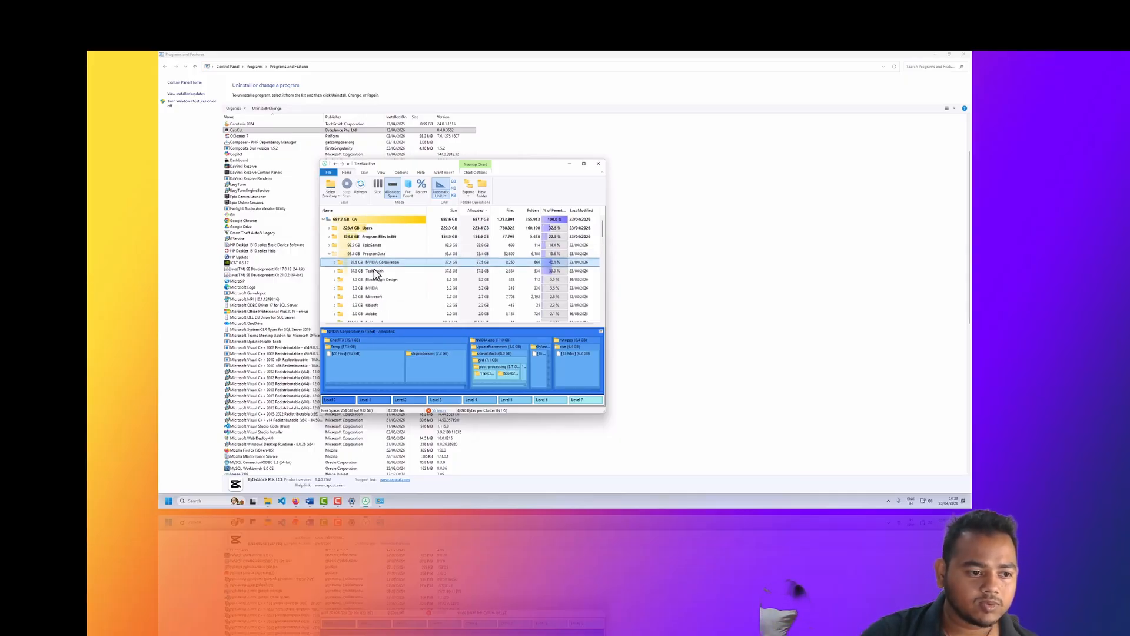
Step: Expand the Users folder on C: and the user's profile folder inside it to list its subfolders by size
left_click(352, 228)
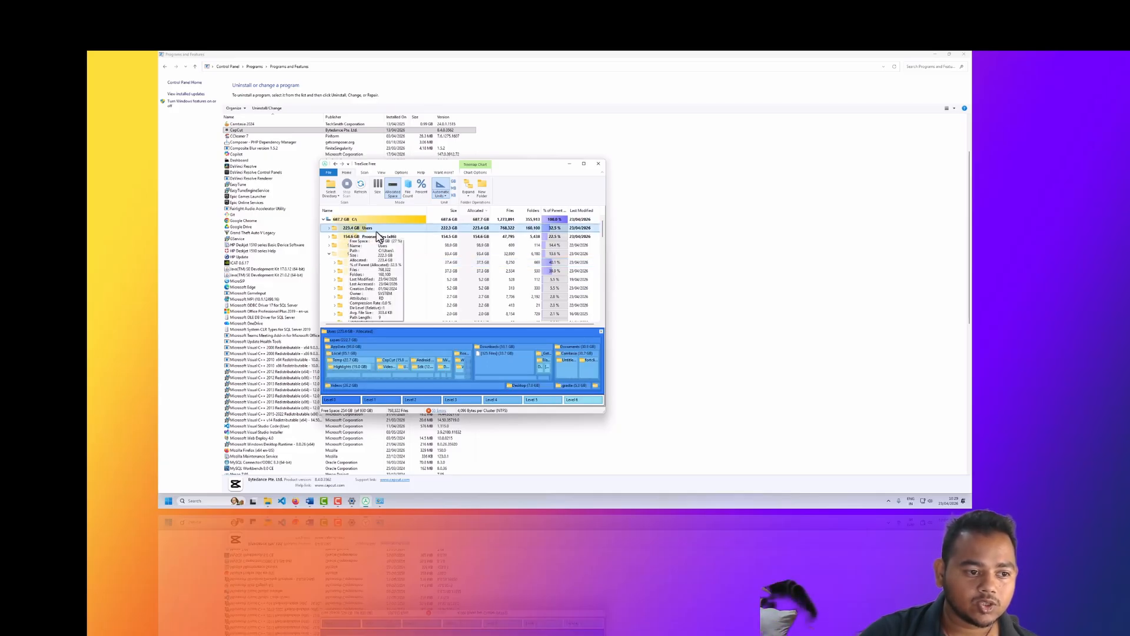
left_click(329, 229)
left_click(330, 228)
left_click(330, 228)
left_click(329, 229)
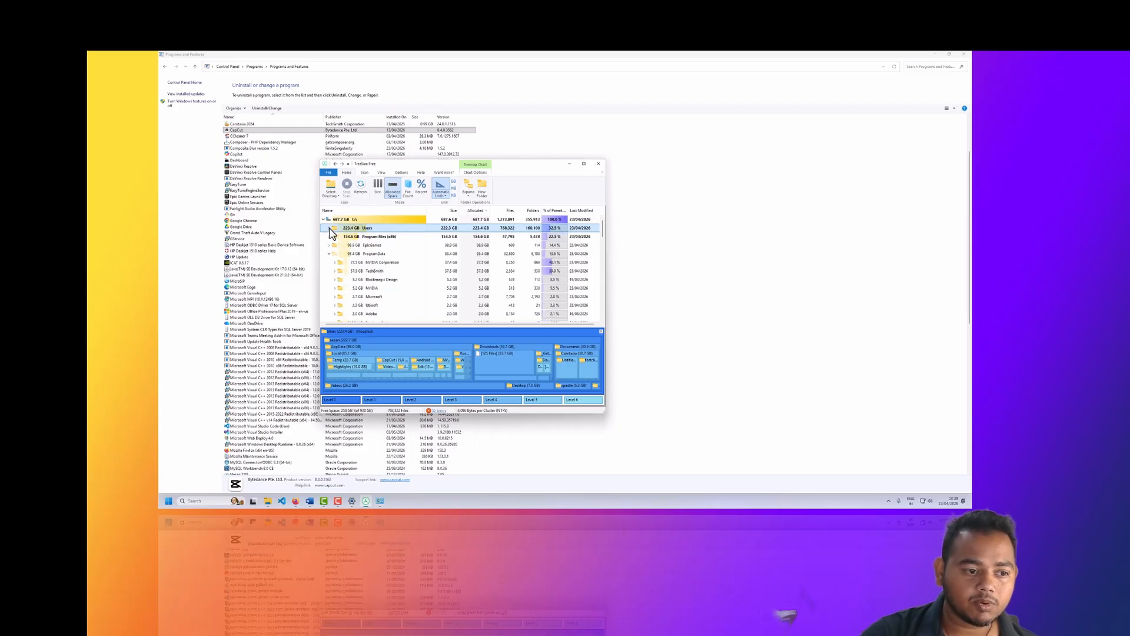
left_click(330, 229)
left_click(335, 238)
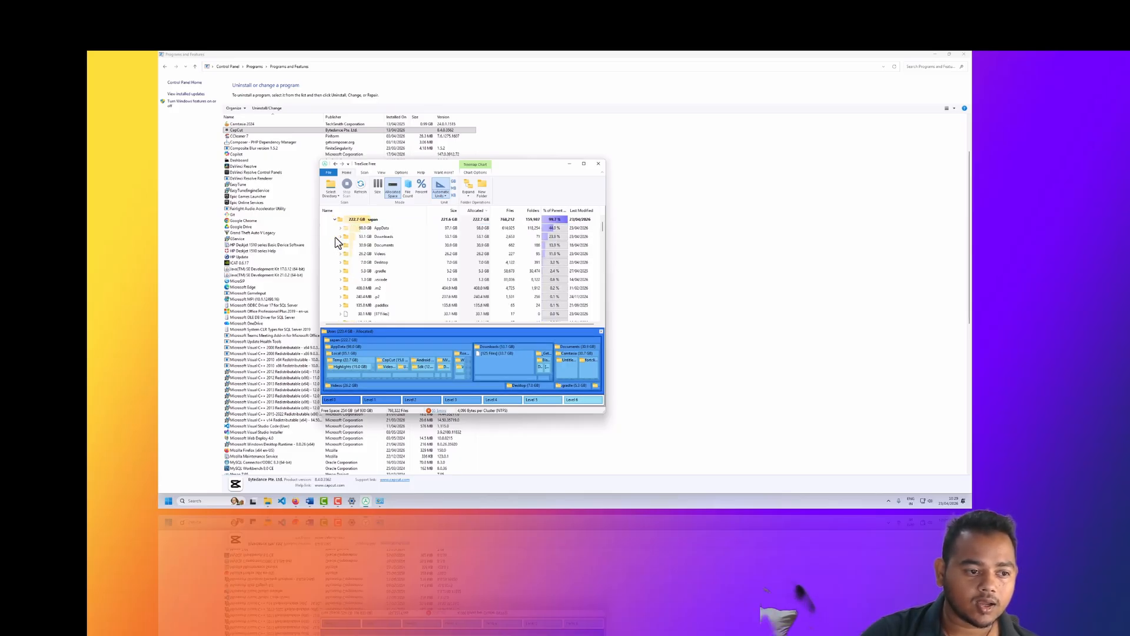
Step: Inspect the space breakdown of the AppData, Downloads, Documents, Videos, .gradle and .vscode folders in the user profile
left_click(378, 229)
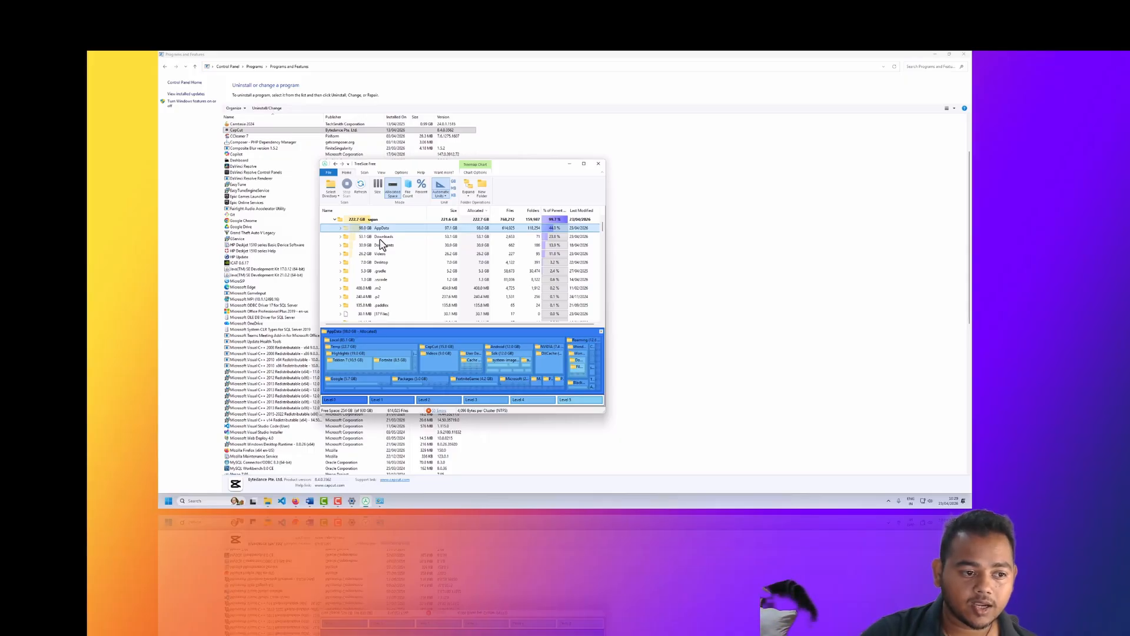
left_click(379, 239)
left_click(365, 246)
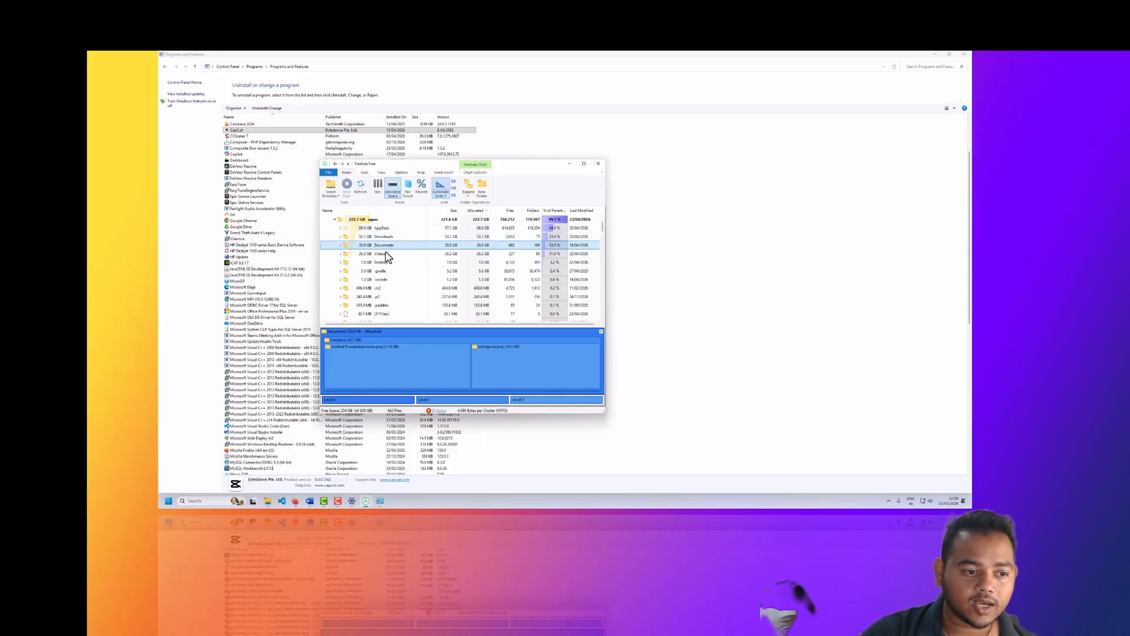
left_click(391, 255)
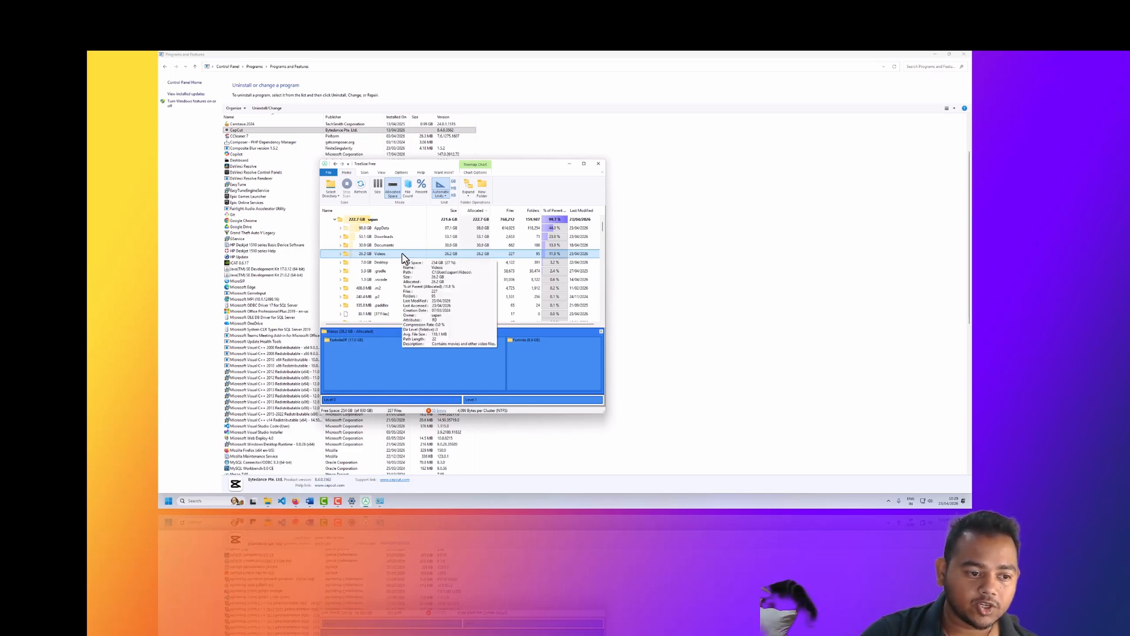
left_click(386, 272)
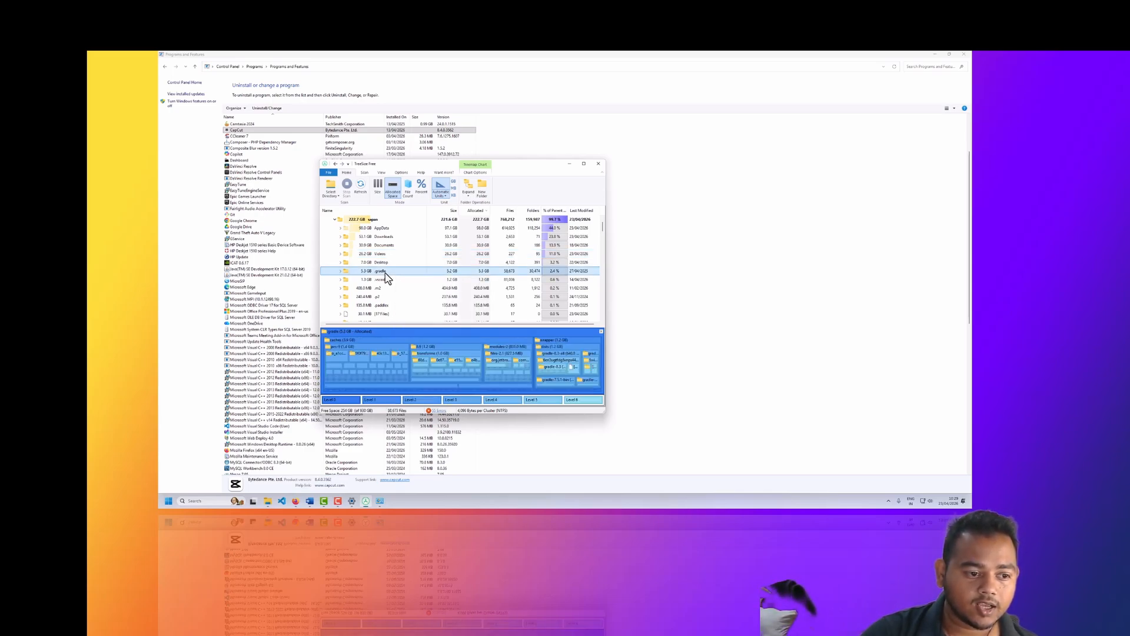
left_click(398, 280)
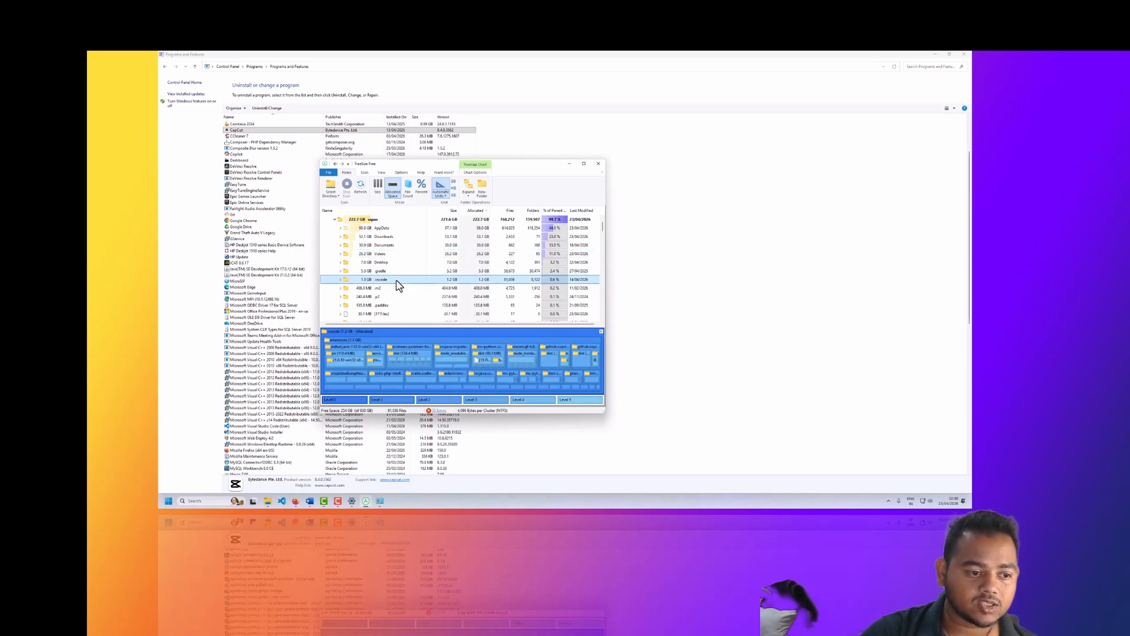
Step: Review the Videos, Downloads and Documents folders of the profile again, ending with AppData selected
left_click(368, 255)
left_click(379, 237)
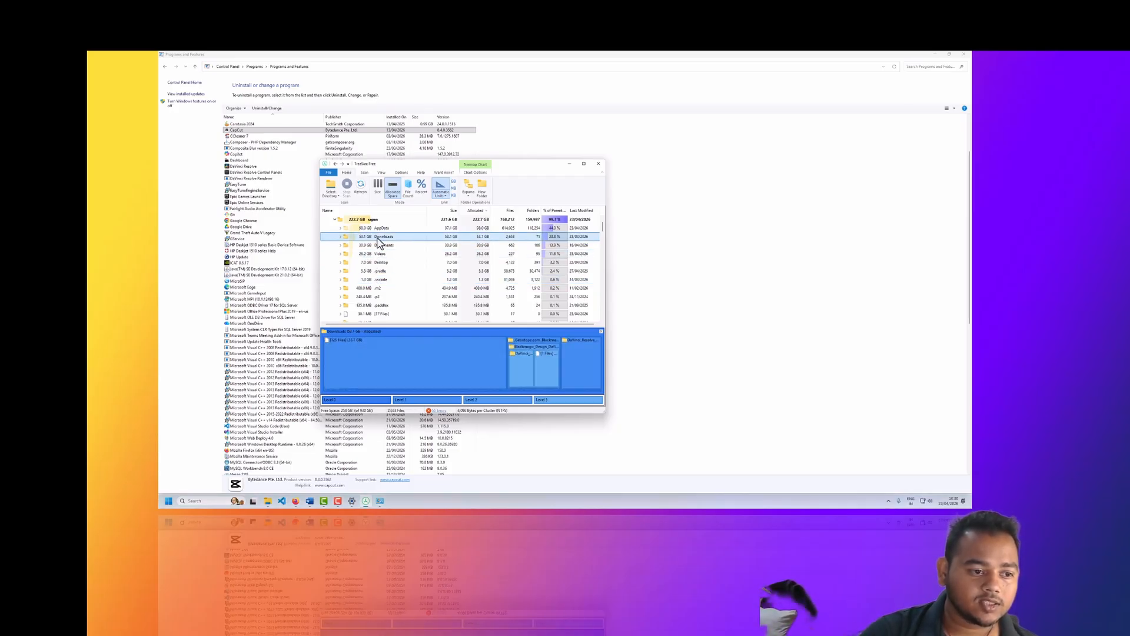
left_click(377, 255)
left_click(373, 246)
left_click(377, 237)
left_click(380, 229)
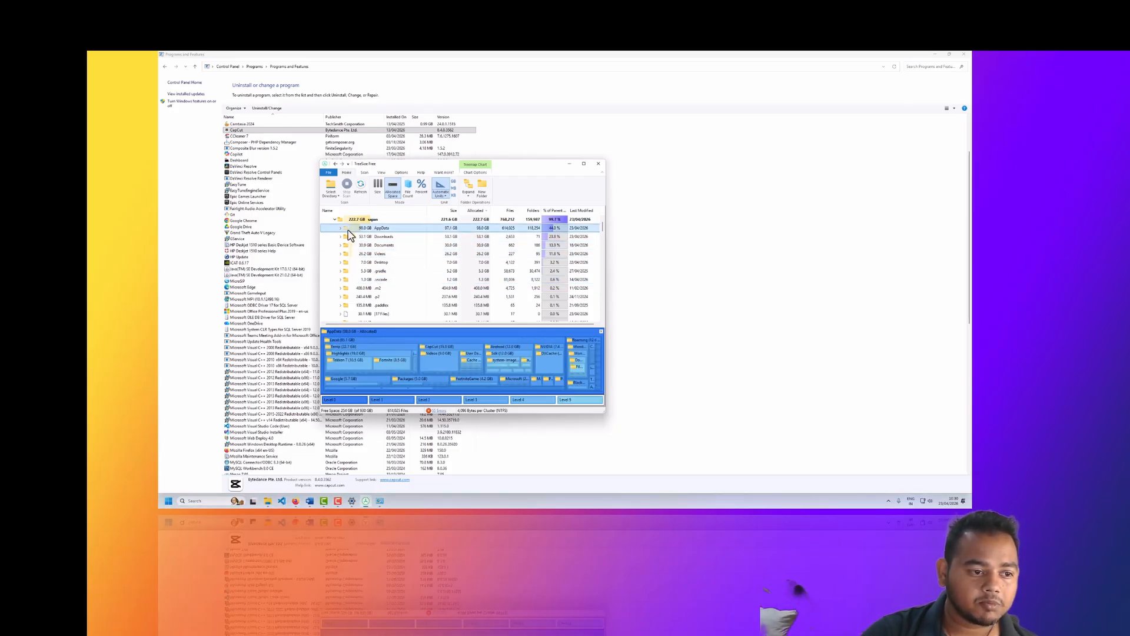
Step: Expand AppData and its Local folder, and inspect the Temp, CapCut, Android and NVIDIA folders
left_click(341, 229)
left_click(346, 237)
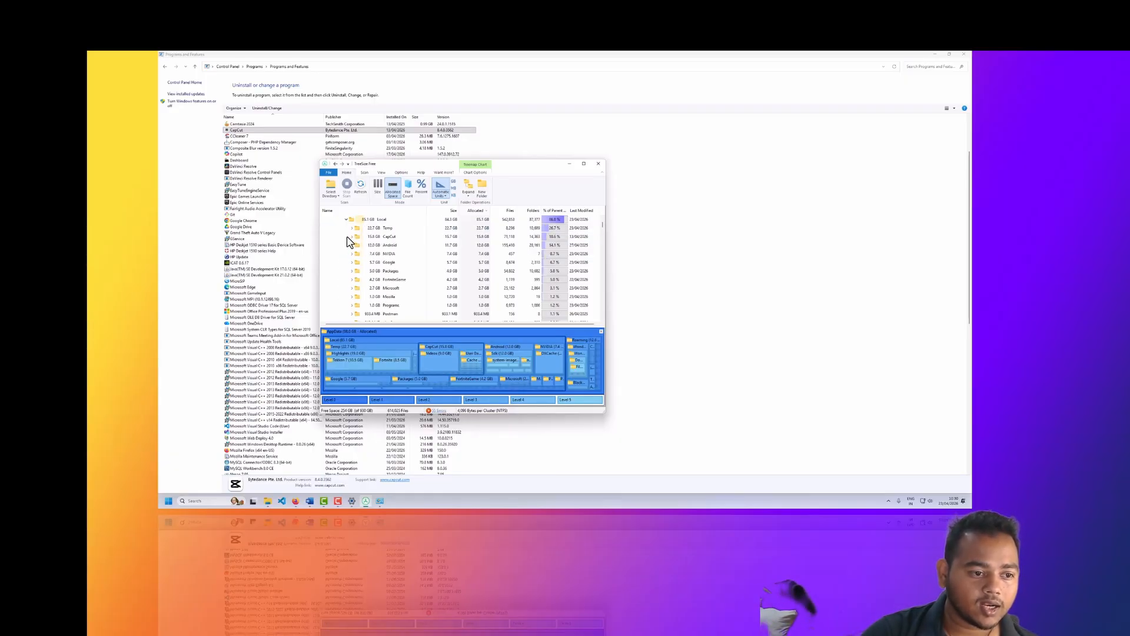
left_click(379, 229)
left_click(390, 237)
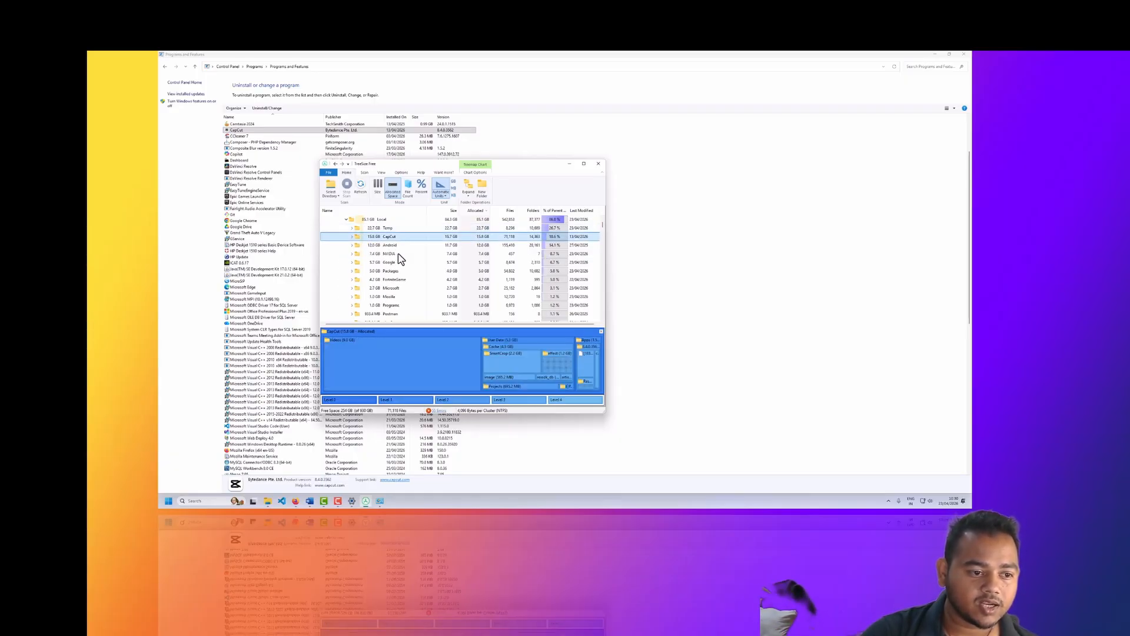
left_click(385, 248)
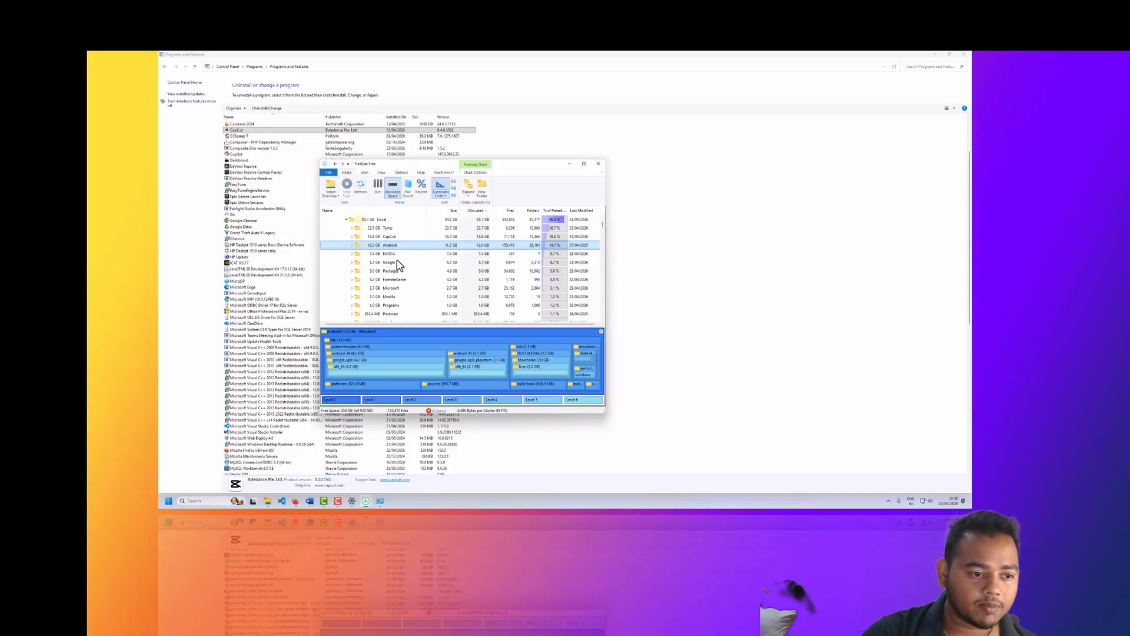
left_click(391, 254)
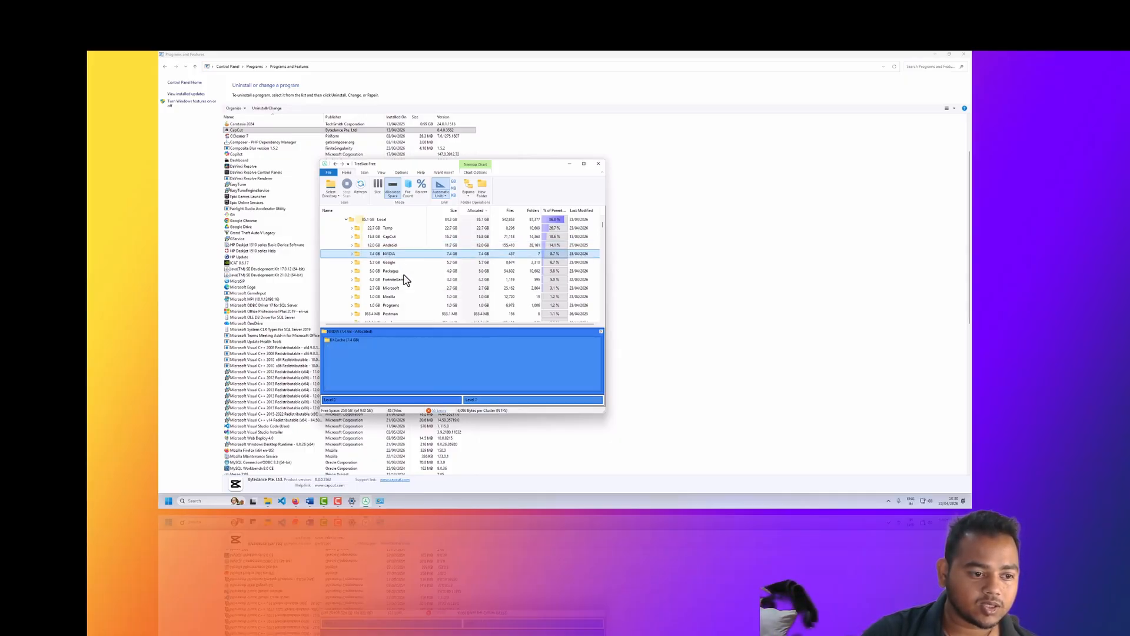
left_click(380, 230)
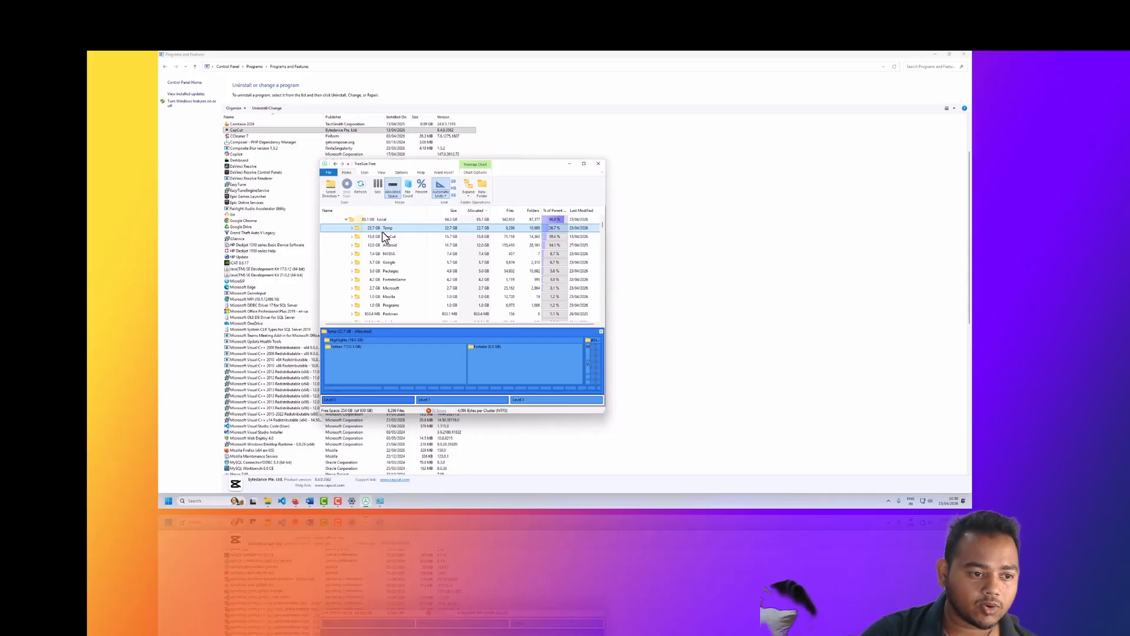
mouse_move(384, 237)
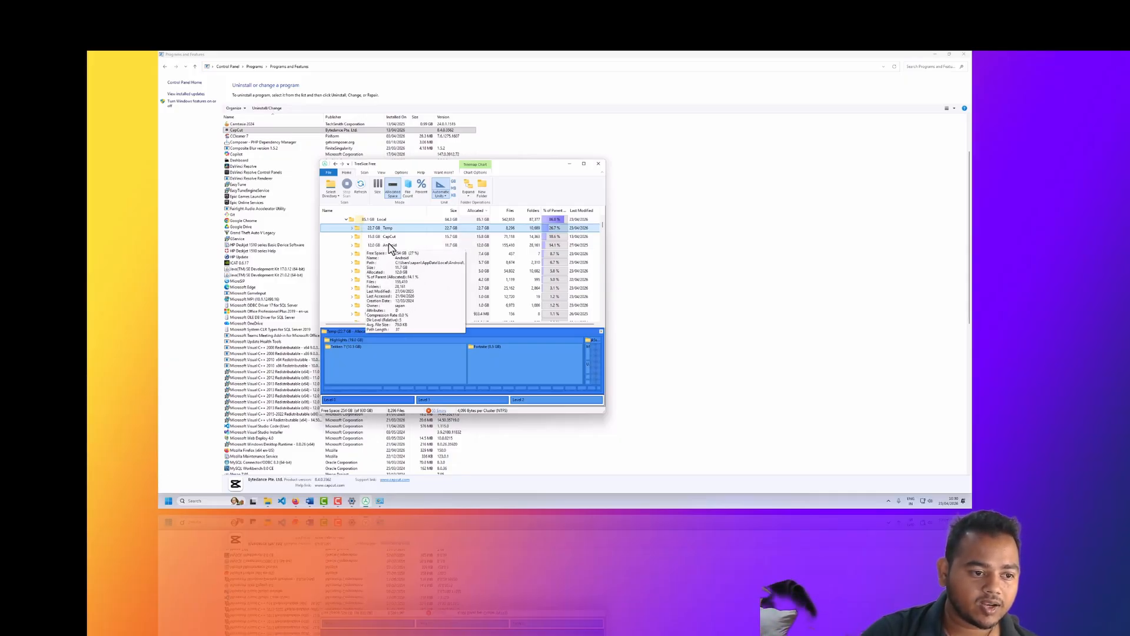
Step: Expand the CapCut folder under Local and examine the MP4 file in its Videos folder and the contents of User Data
left_click(382, 238)
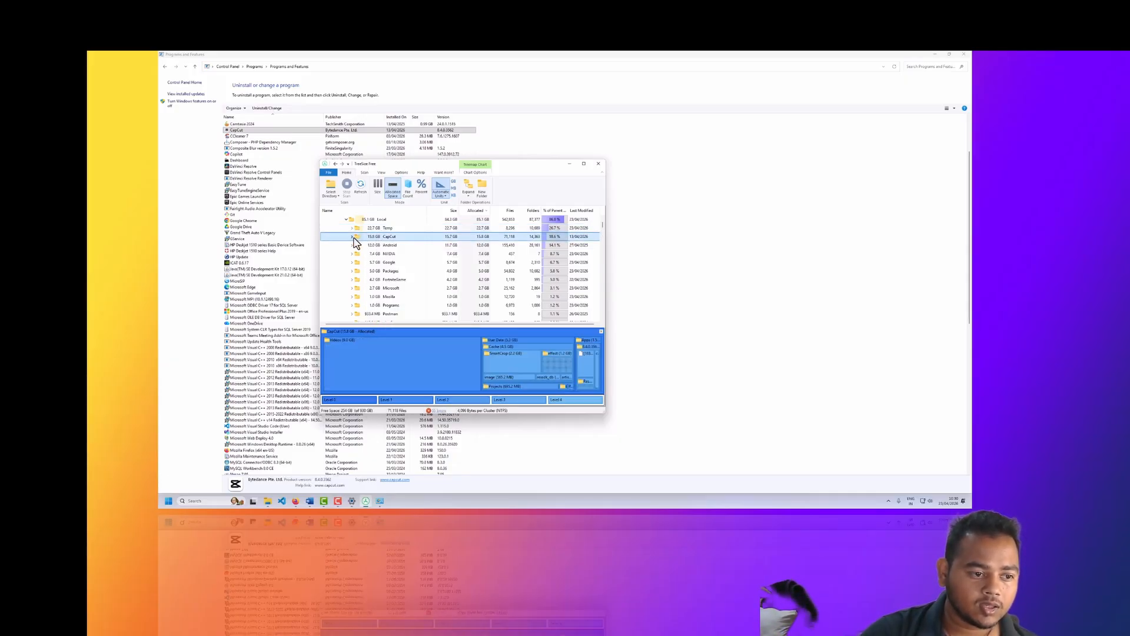
left_click(352, 237)
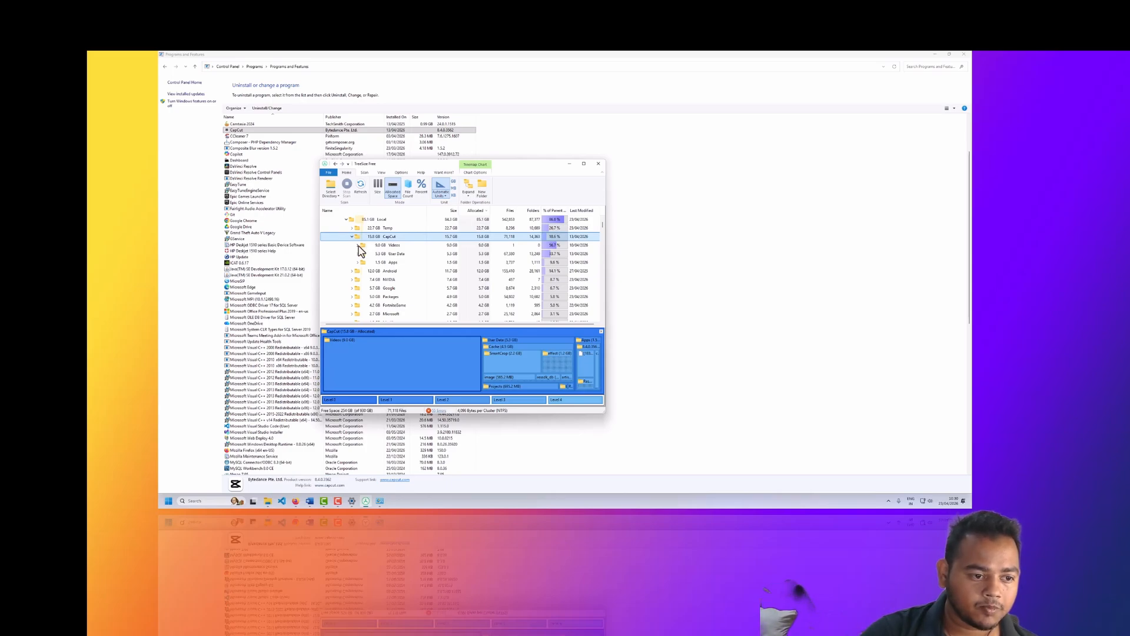
left_click(358, 245)
mouse_move(396, 257)
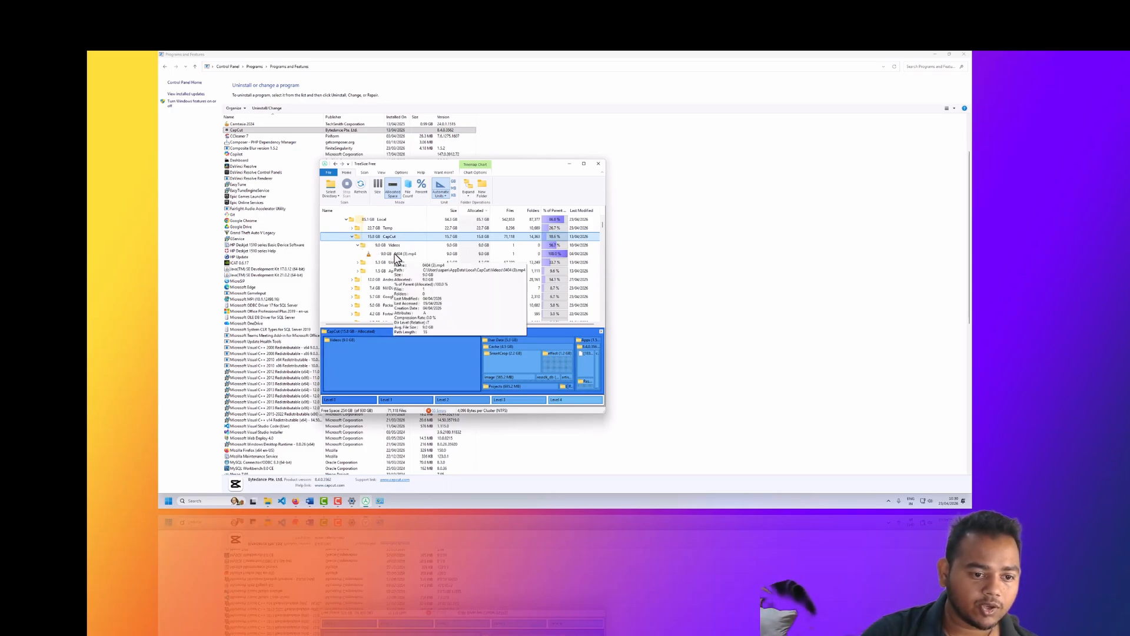
left_click(397, 255)
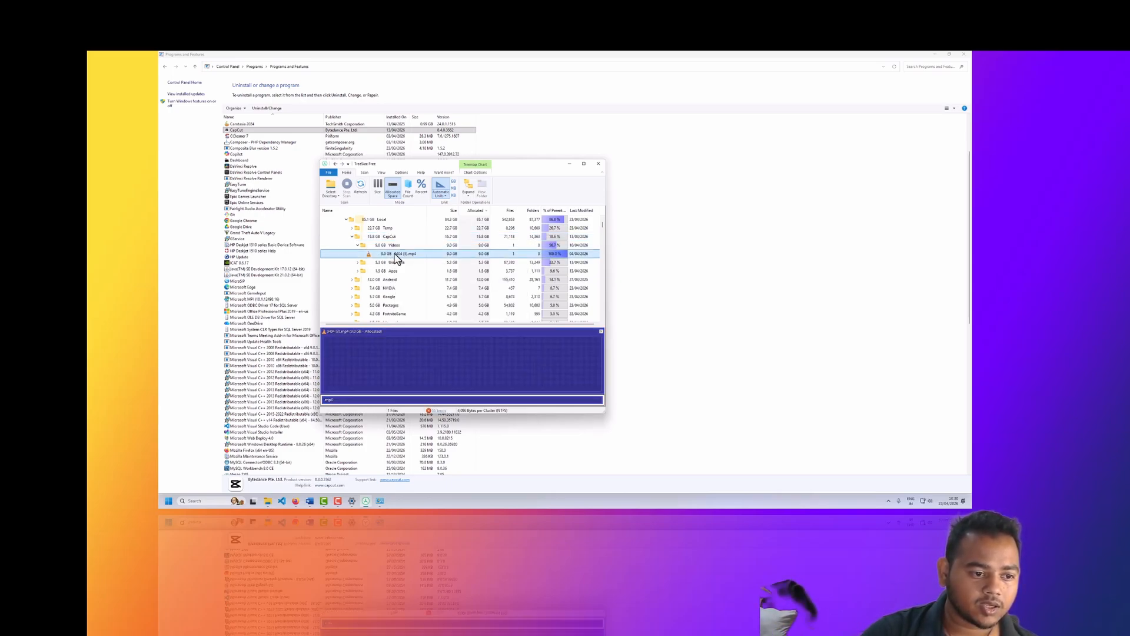
left_click(358, 262)
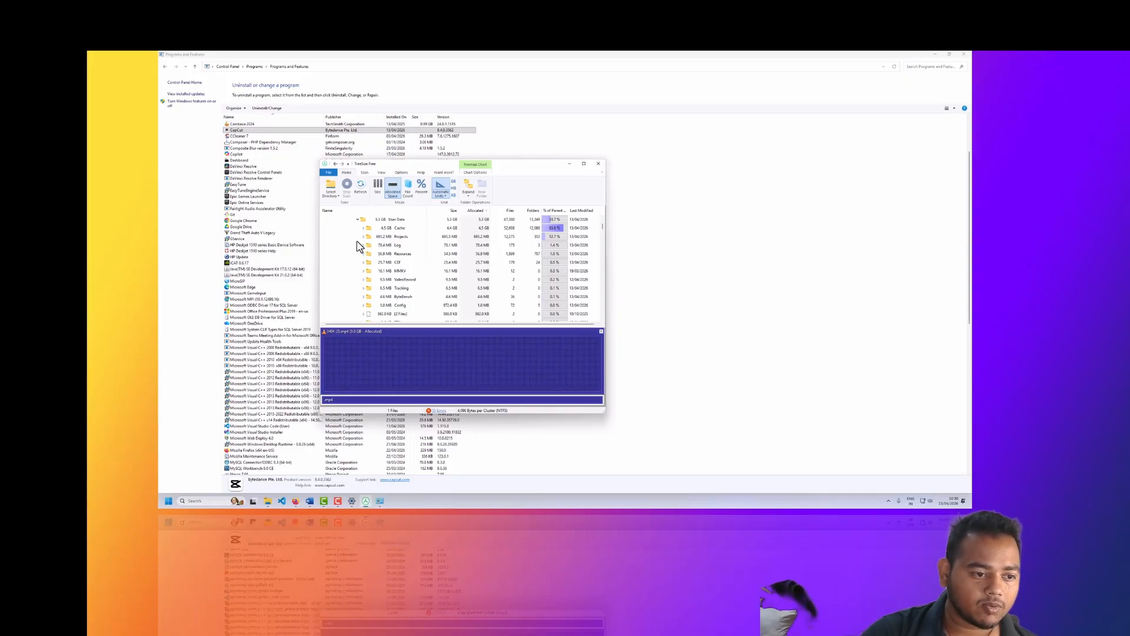
left_click(368, 221)
scroll(376, 265, "up", 3)
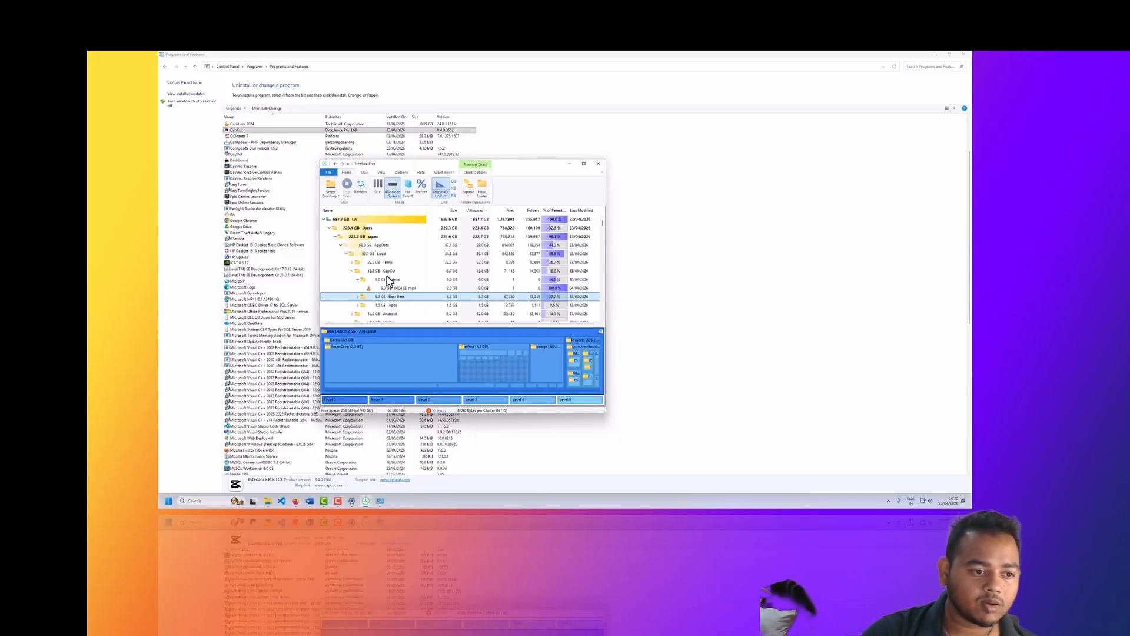
mouse_move(372, 277)
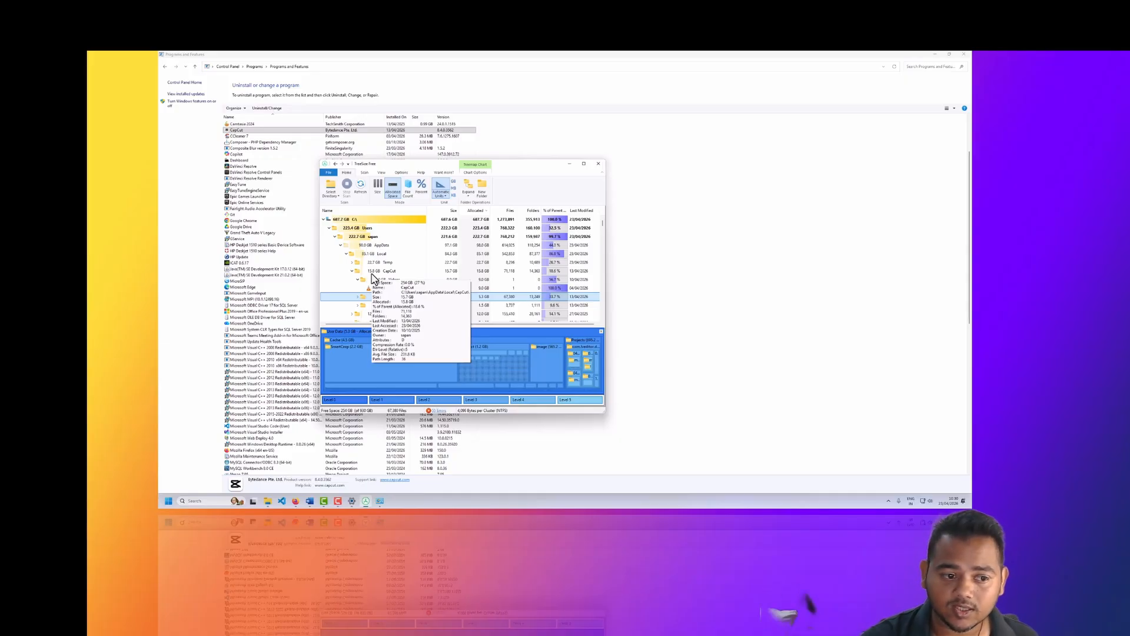
Step: Switch to File Explorer's This PC window and open Local Disk (C:)
left_click(267, 501)
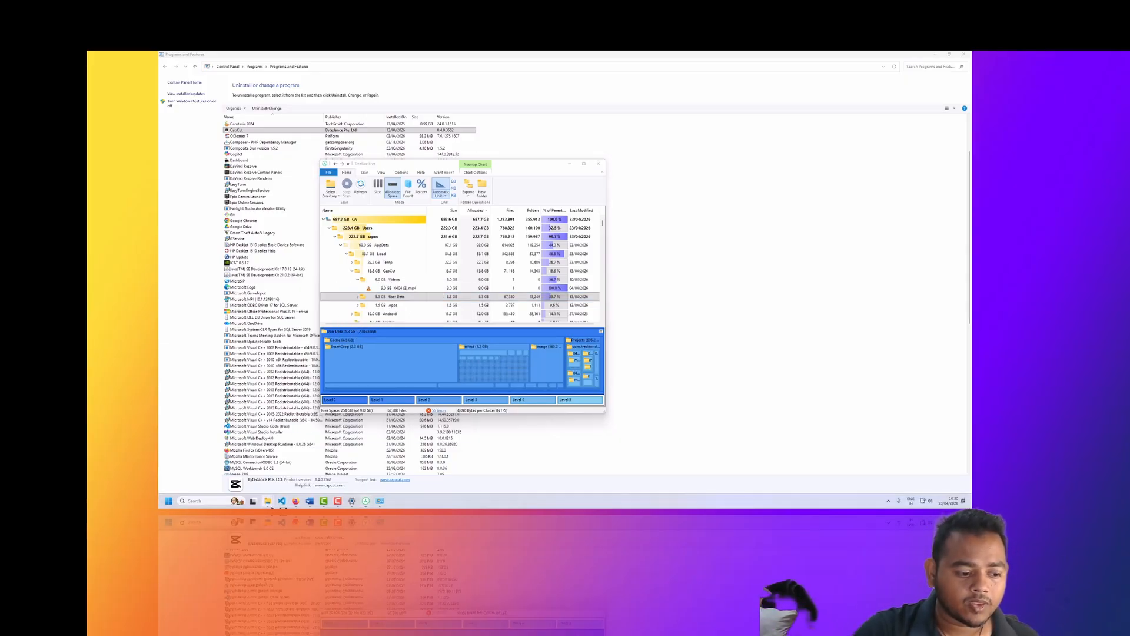
left_click(227, 475)
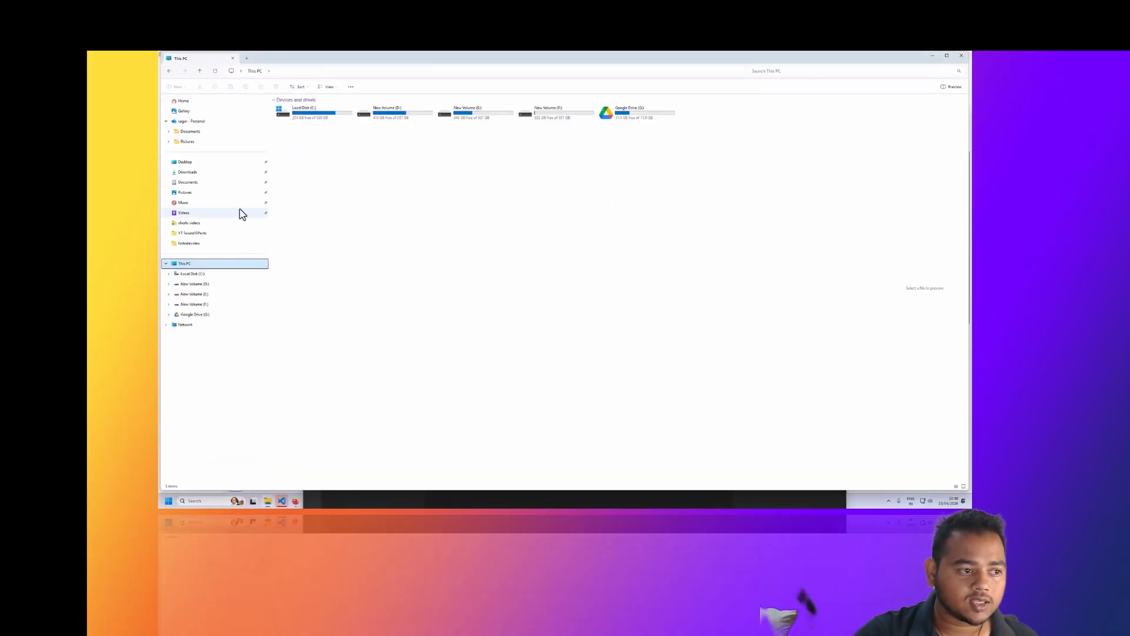
left_click(188, 273)
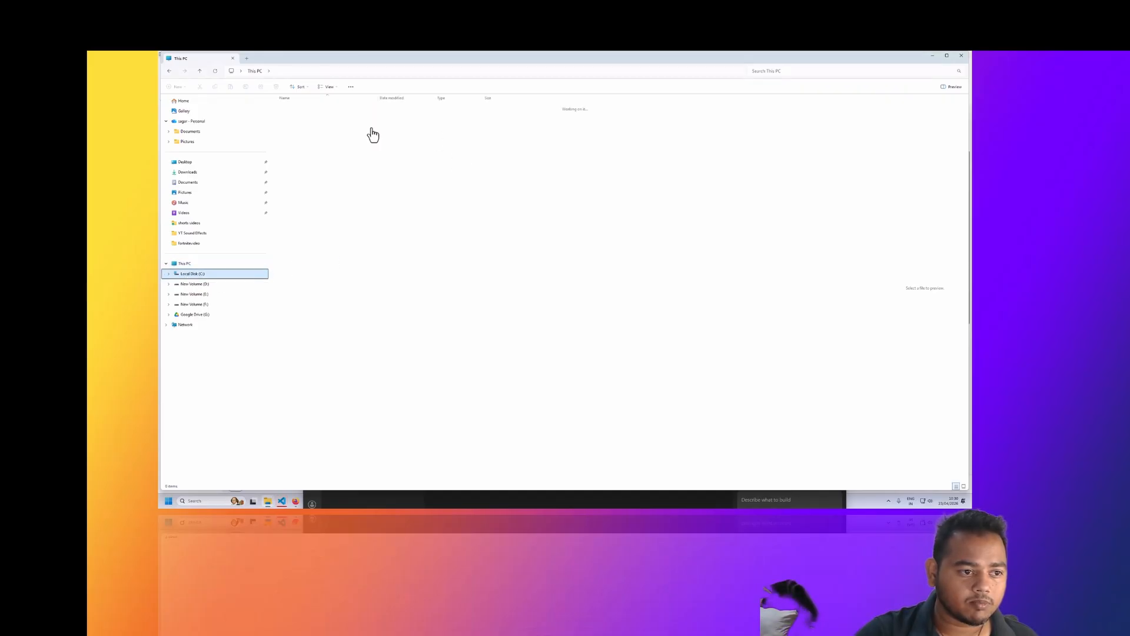
Step: Check the size of the Users folder on drive C: in its properties, and close the properties dialog
left_click(291, 215)
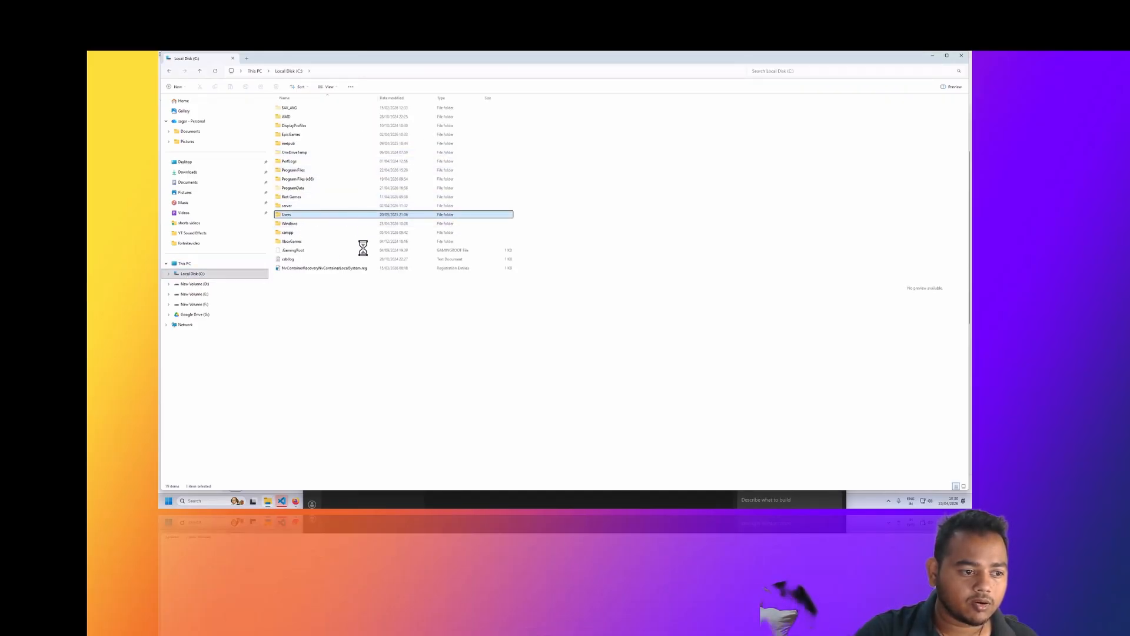
right_click(296, 215)
left_click(328, 348)
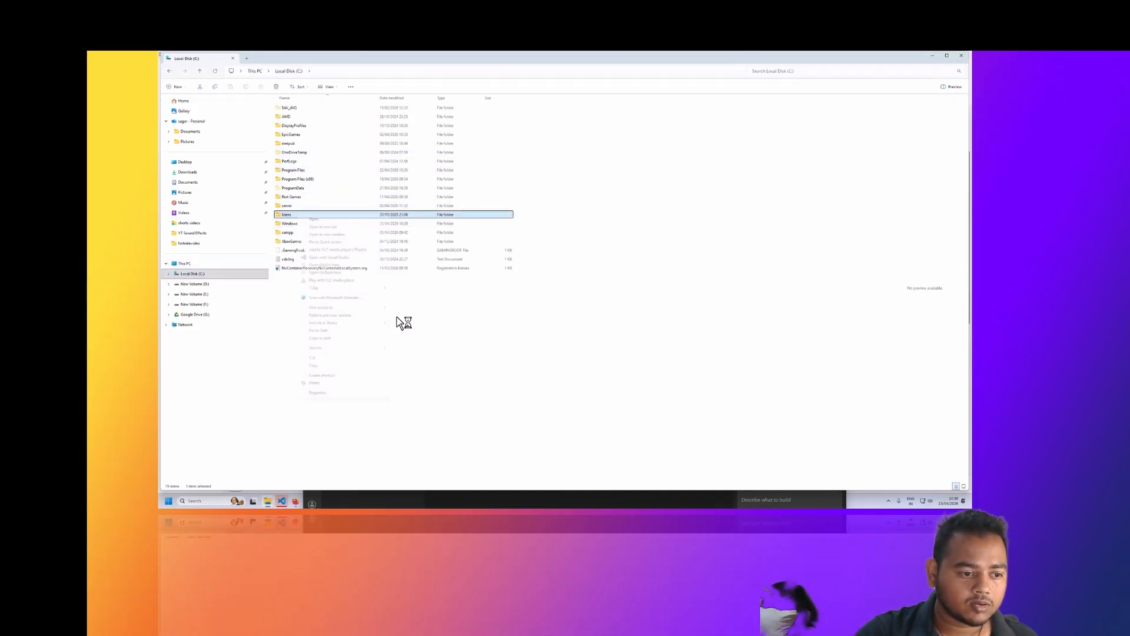
left_click(331, 393)
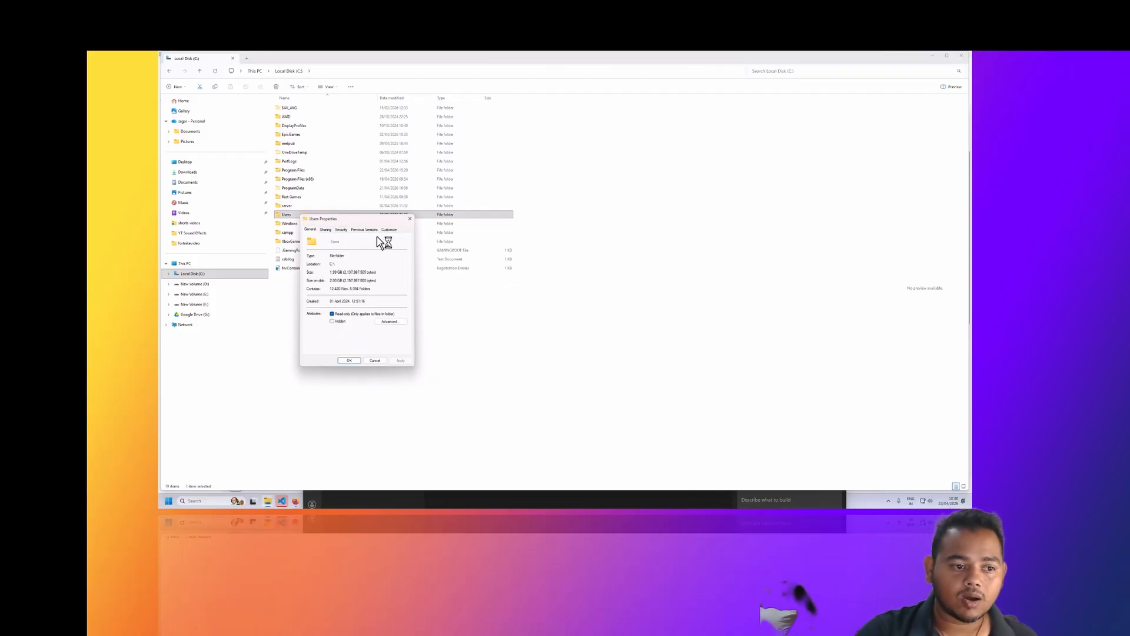
left_click(409, 219)
Step: Close the Visual Studio Code window and agree to stop its running session
left_click(314, 504)
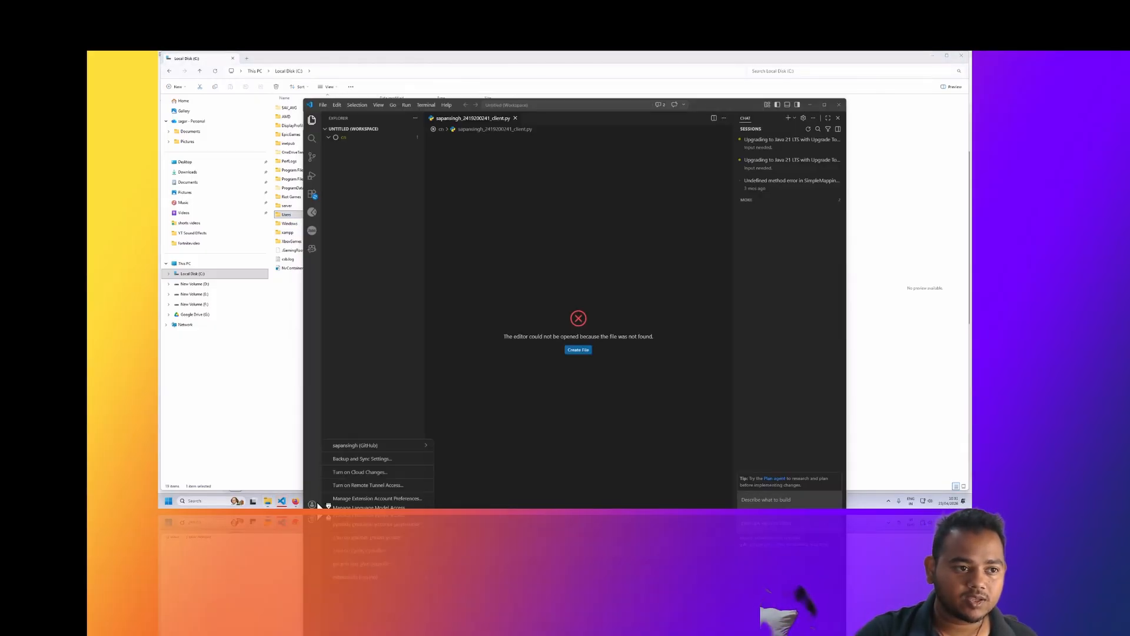
left_click(840, 105)
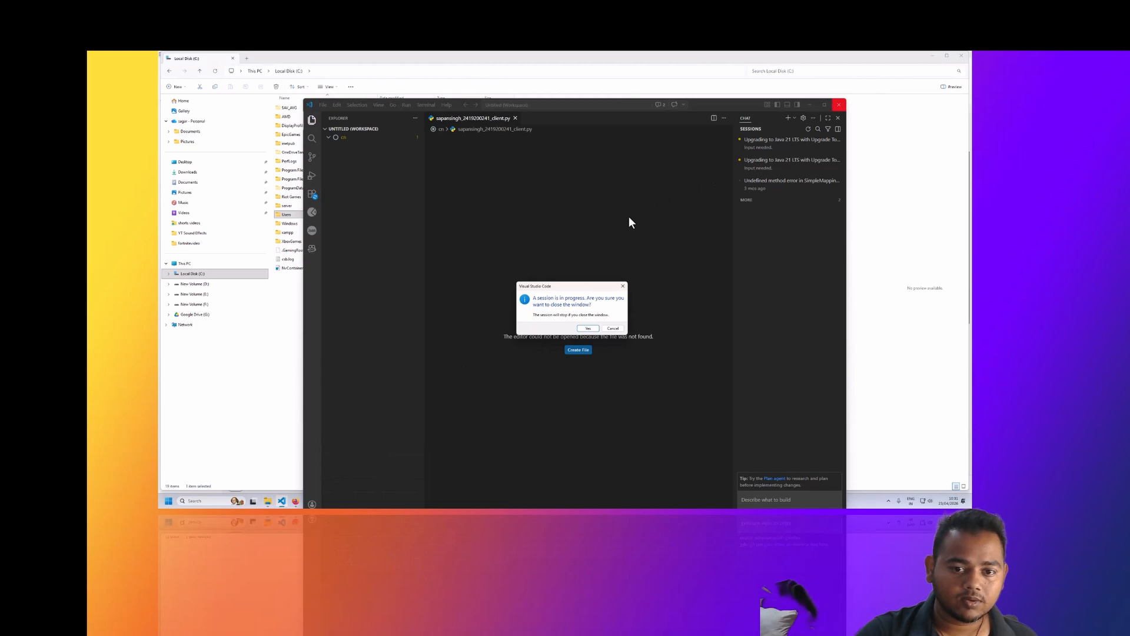
left_click(587, 329)
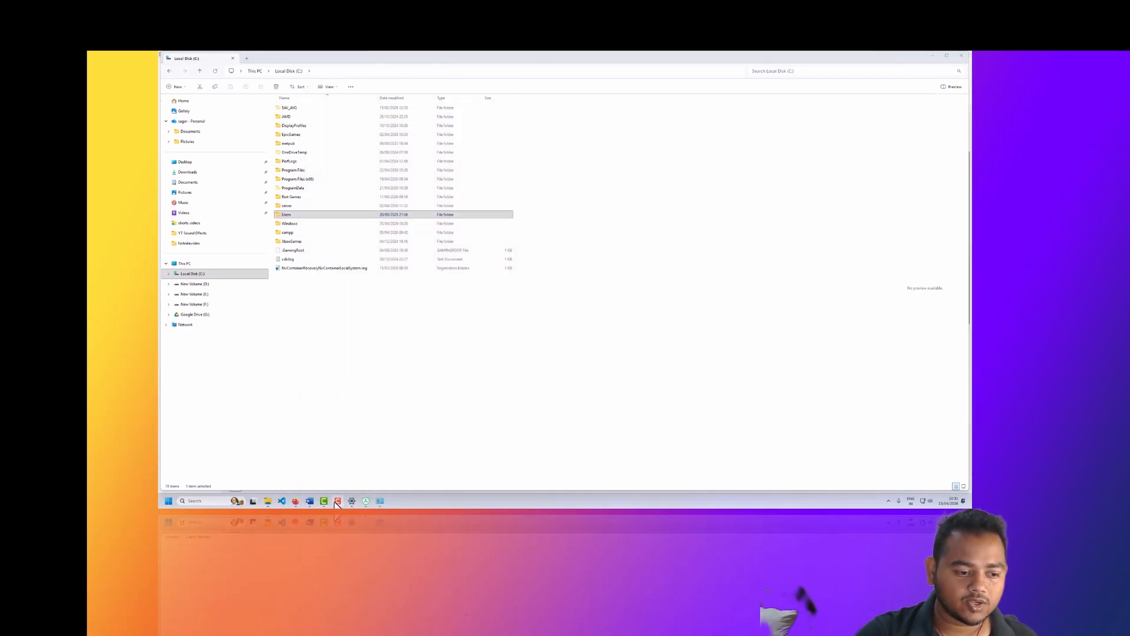
Step: Switch to TreeSize Free and inspect the Temp and CapCut folders under AppData's Local folder
left_click(366, 502)
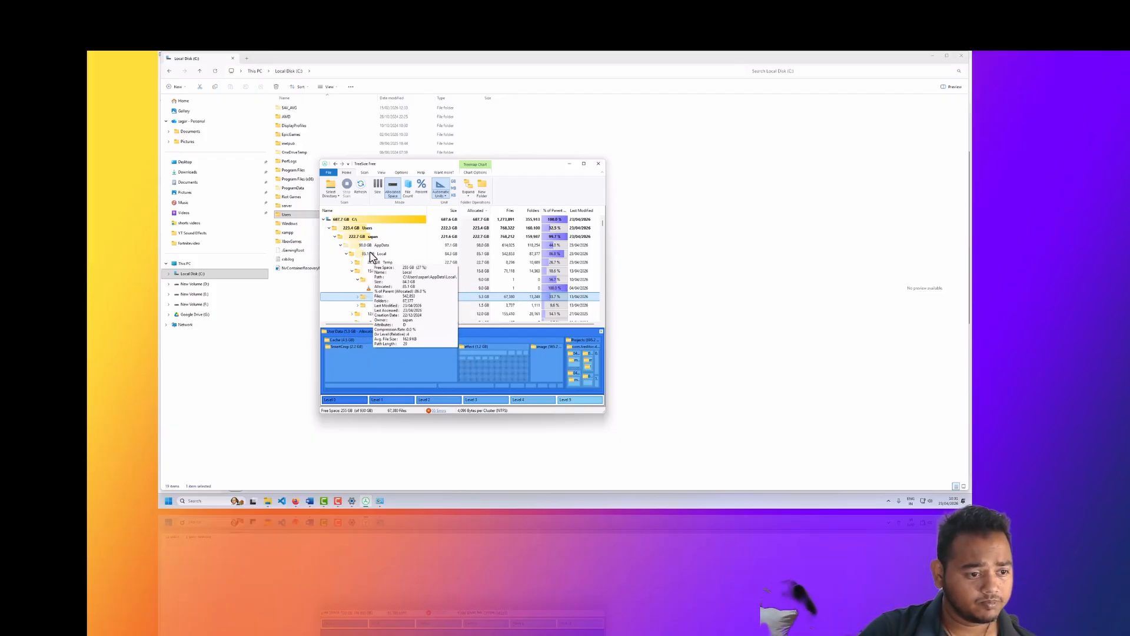
left_click(358, 253)
left_click(360, 262)
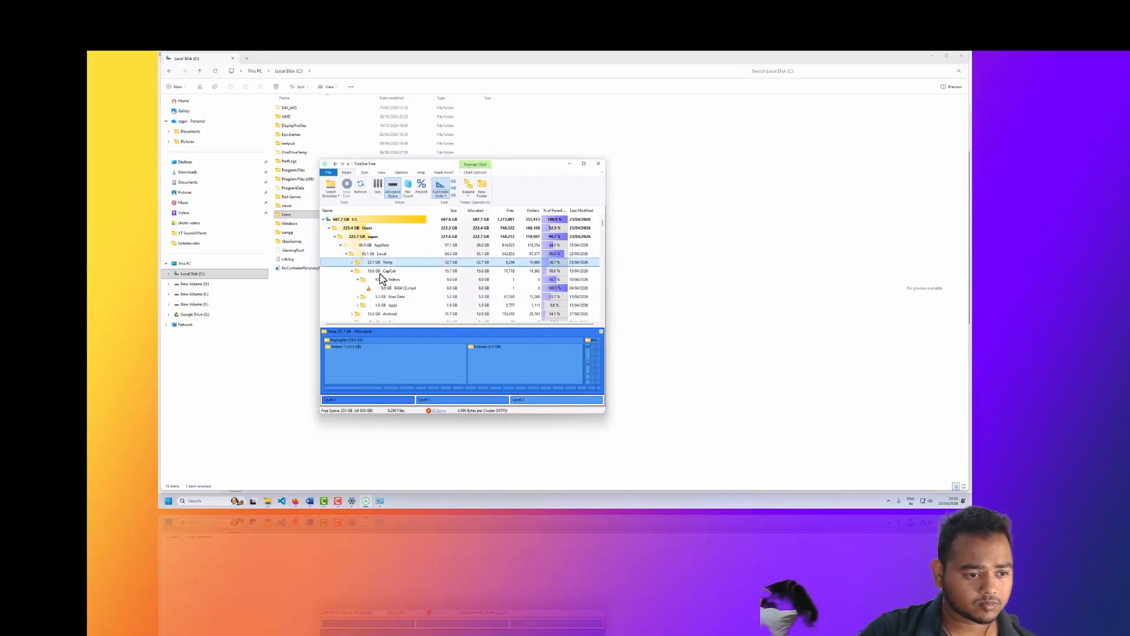
left_click(383, 272)
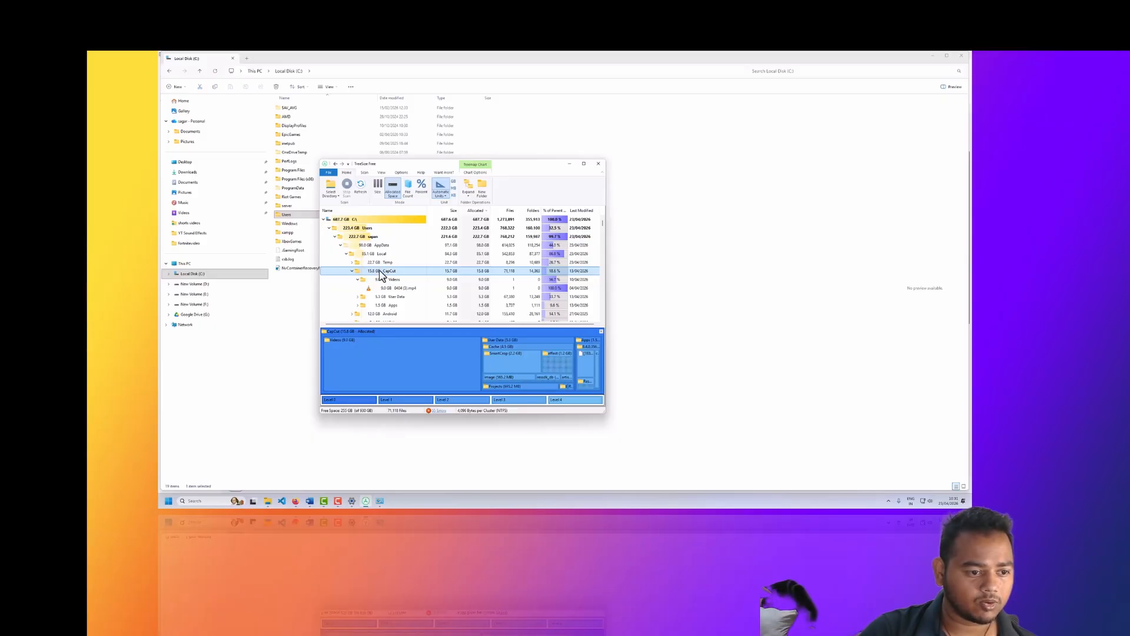
Step: Switch to File Explorer and open the CapCut folder inside AppData\Local of the user's profile under C:\Users
left_click(315, 288)
double_click(297, 216)
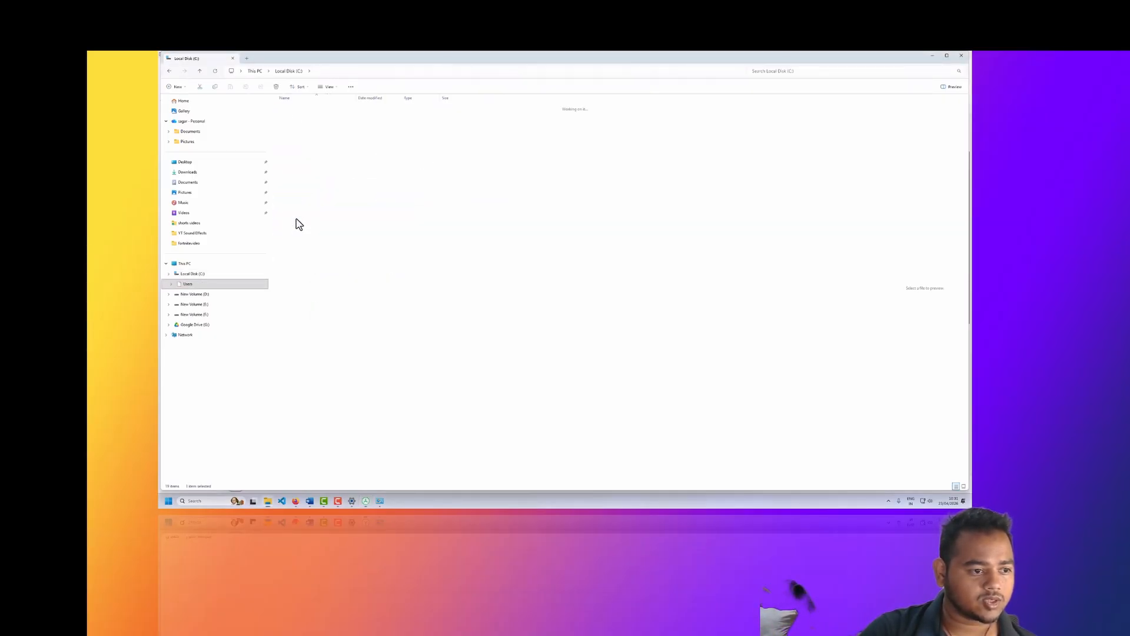
double_click(298, 126)
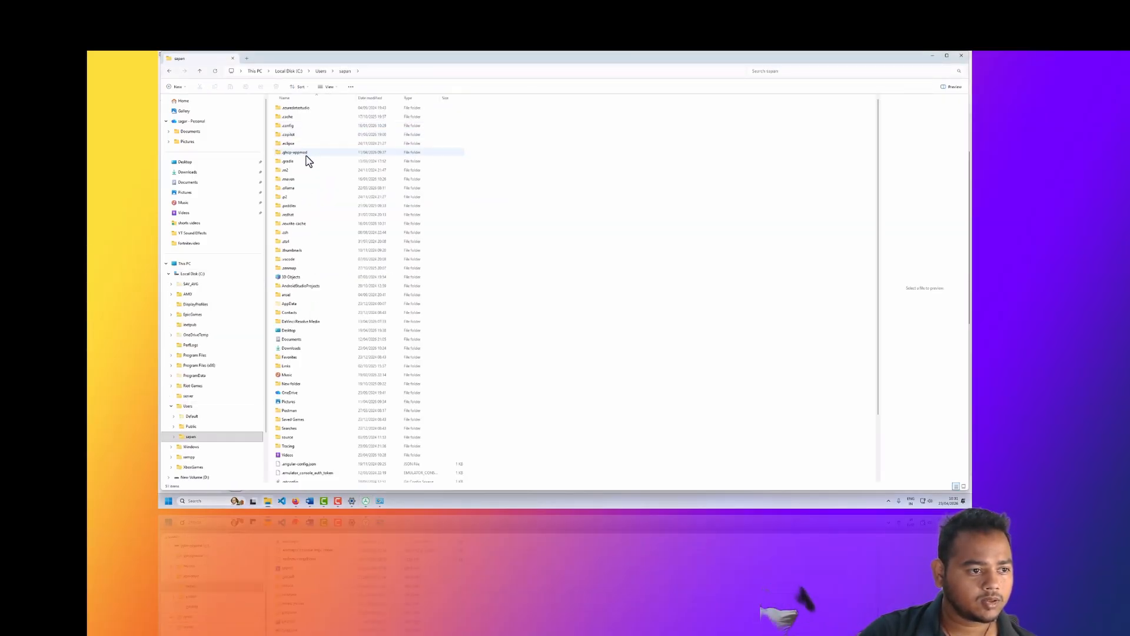
double_click(328, 304)
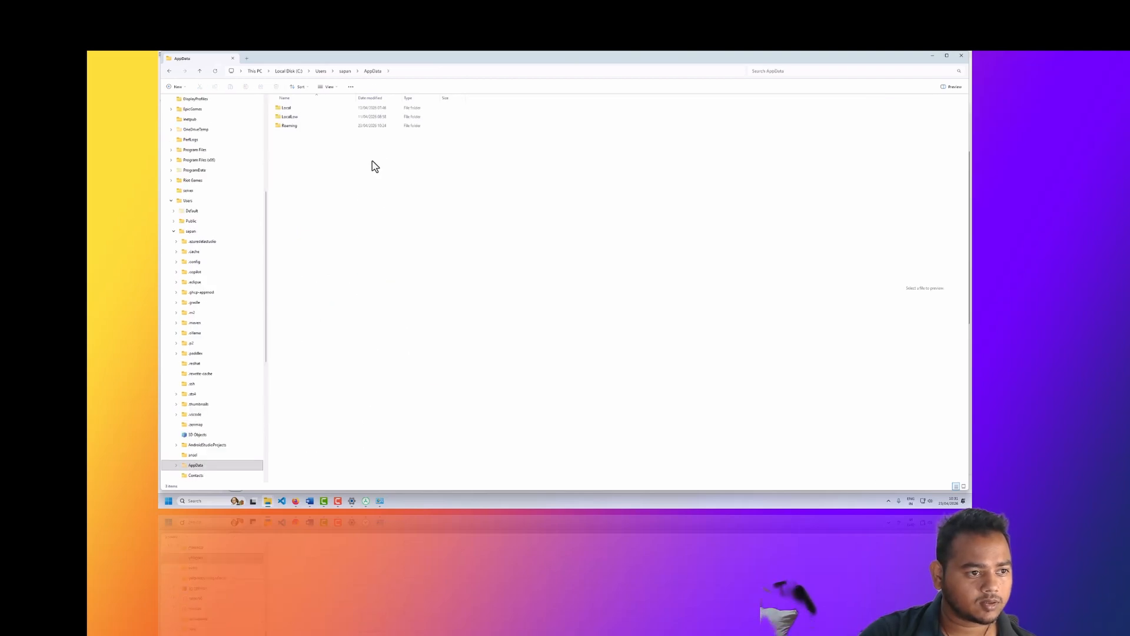
double_click(288, 109)
key("c")
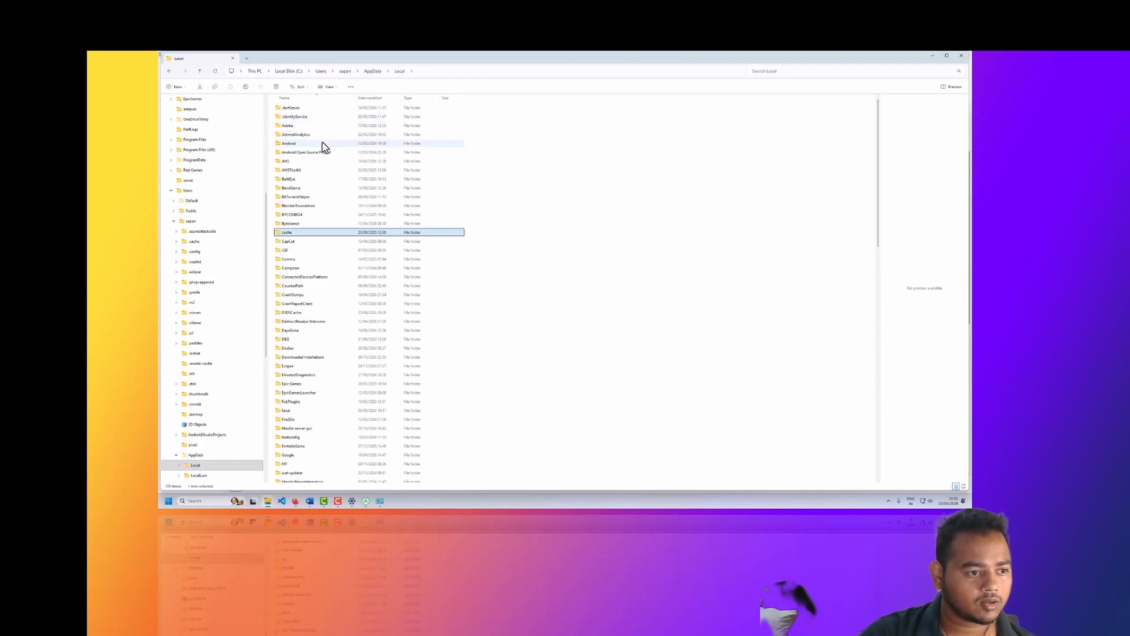
double_click(291, 242)
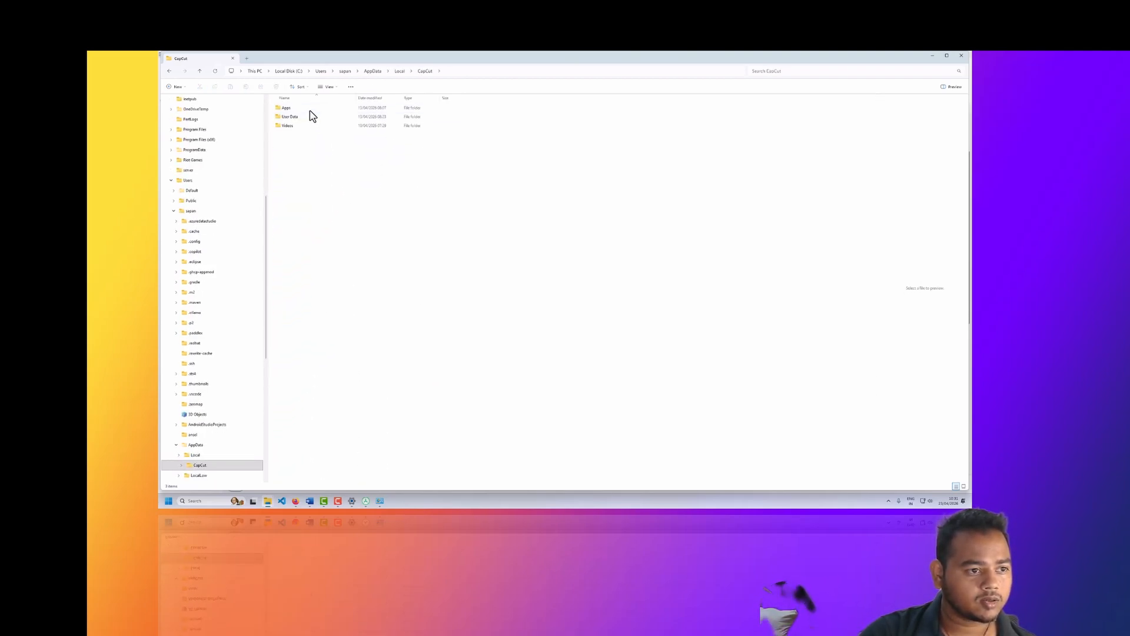
Step: Preview the MP4 file from CapCut's Videos folder in the media player, close the player, and delete the file
double_click(299, 126)
left_click(294, 121)
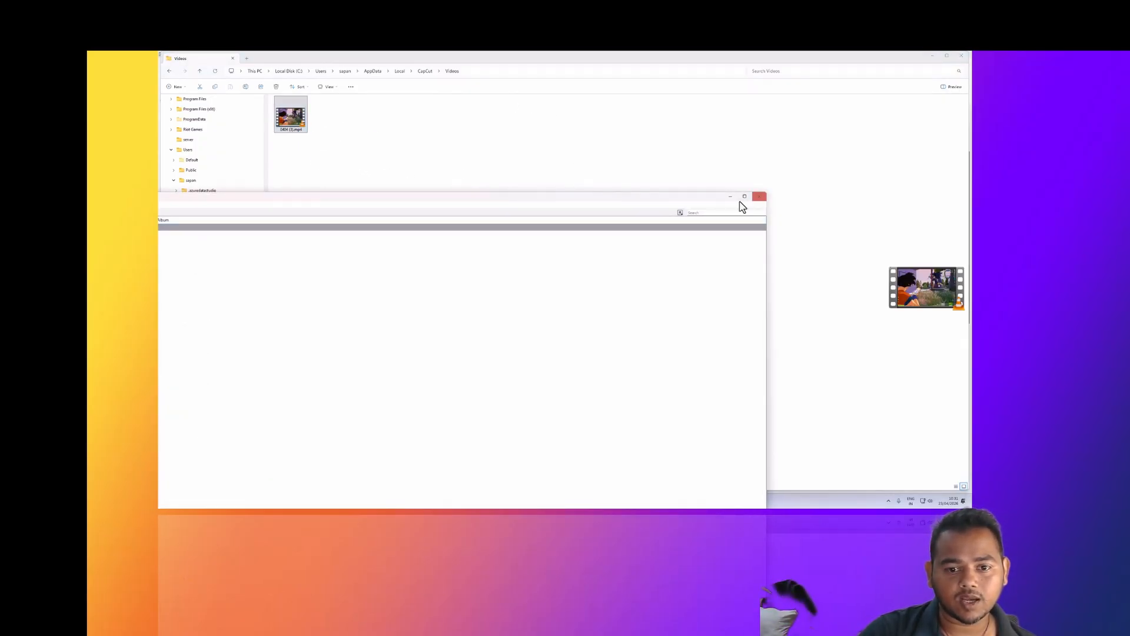
left_click(759, 196)
double_click(294, 116)
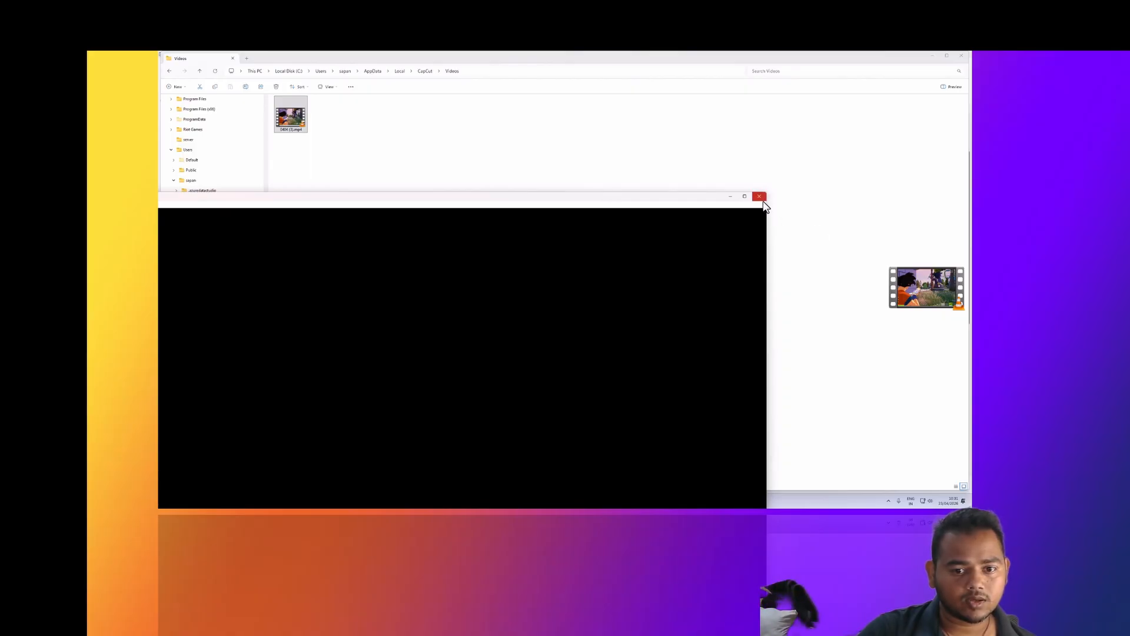
left_click(760, 198)
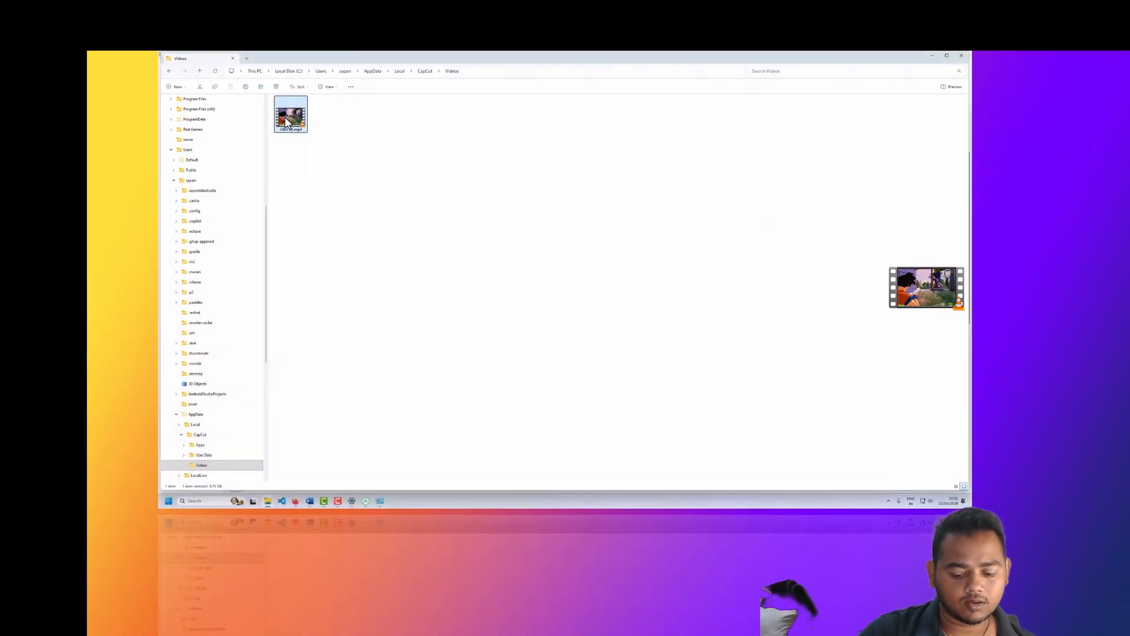
Step: Go back up to the user's profile folder, and rescan drive C: in TreeSize Free
left_click(424, 72)
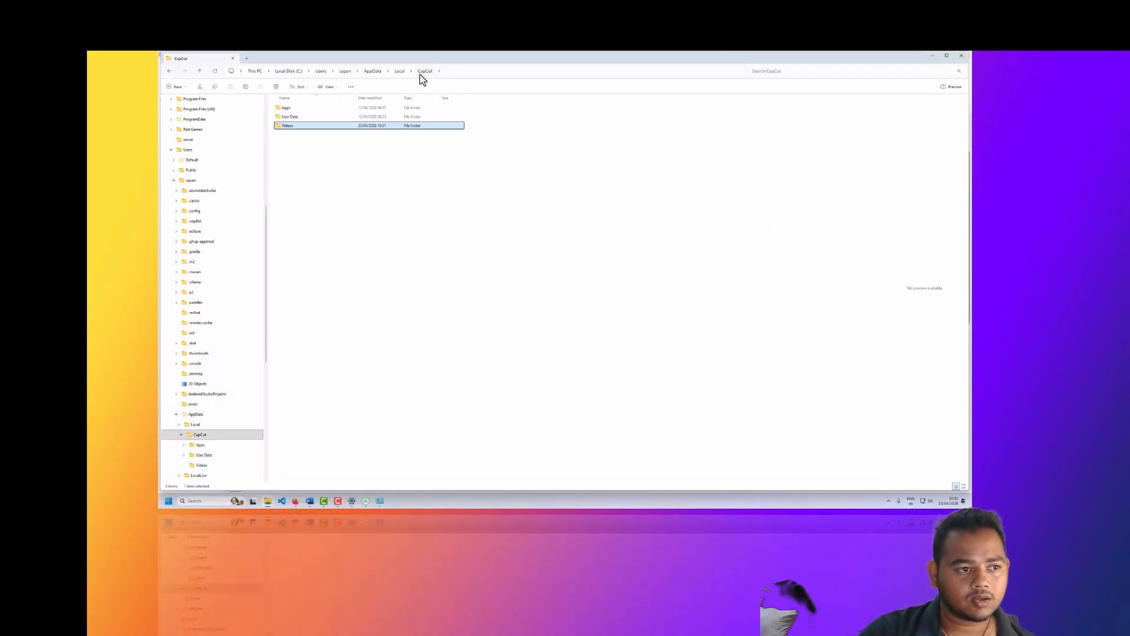
left_click(374, 72)
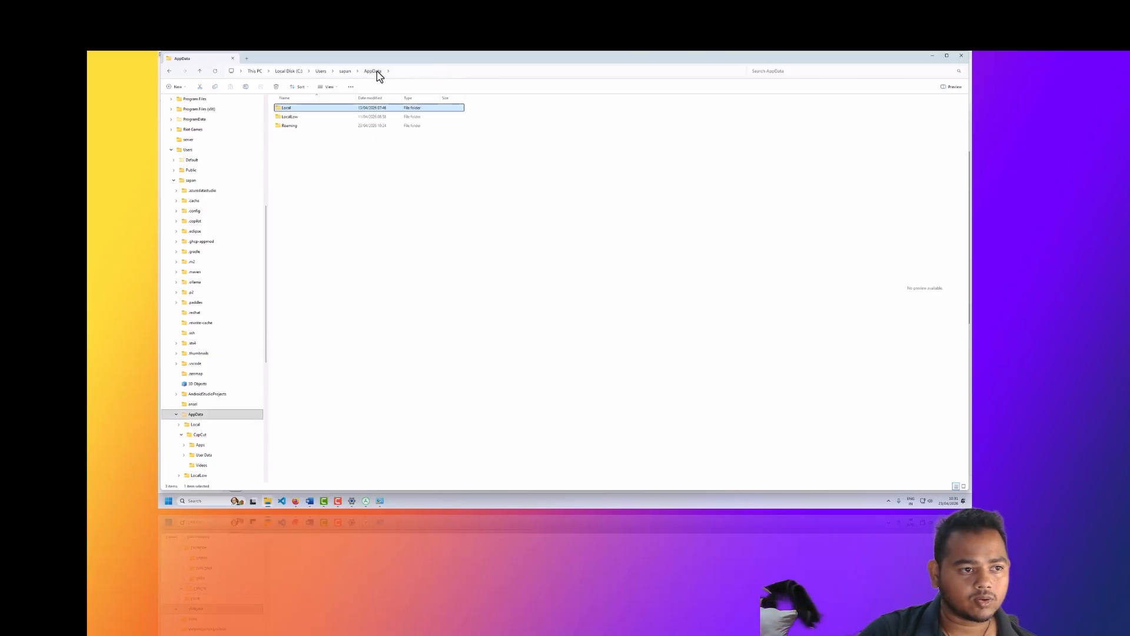
left_click(345, 72)
left_click(366, 501)
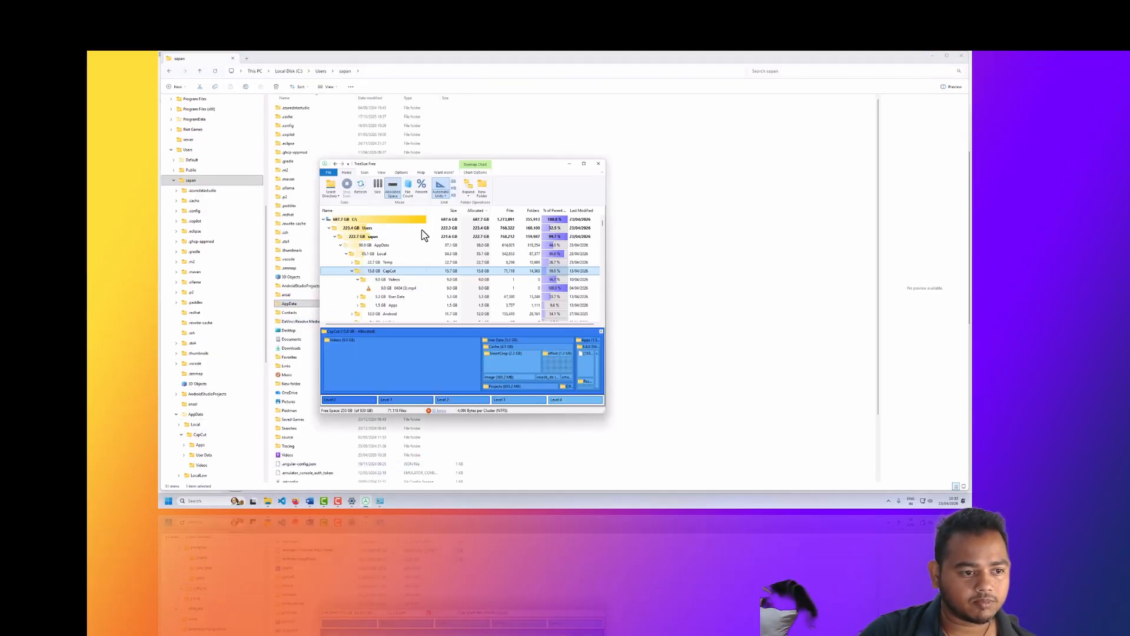
left_click(360, 186)
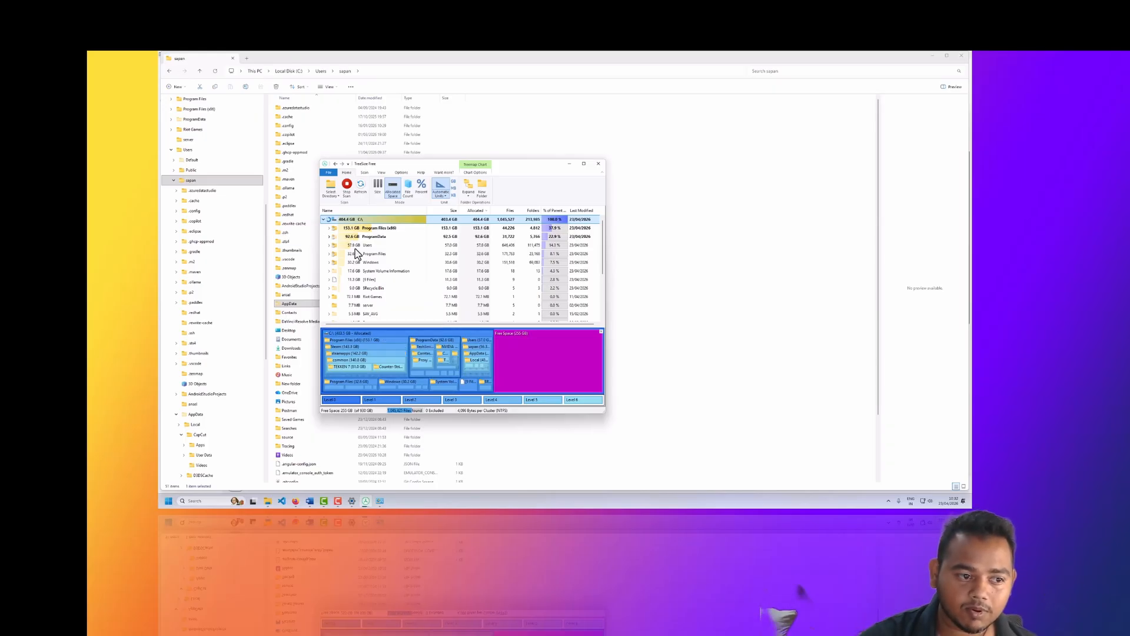
mouse_move(349, 239)
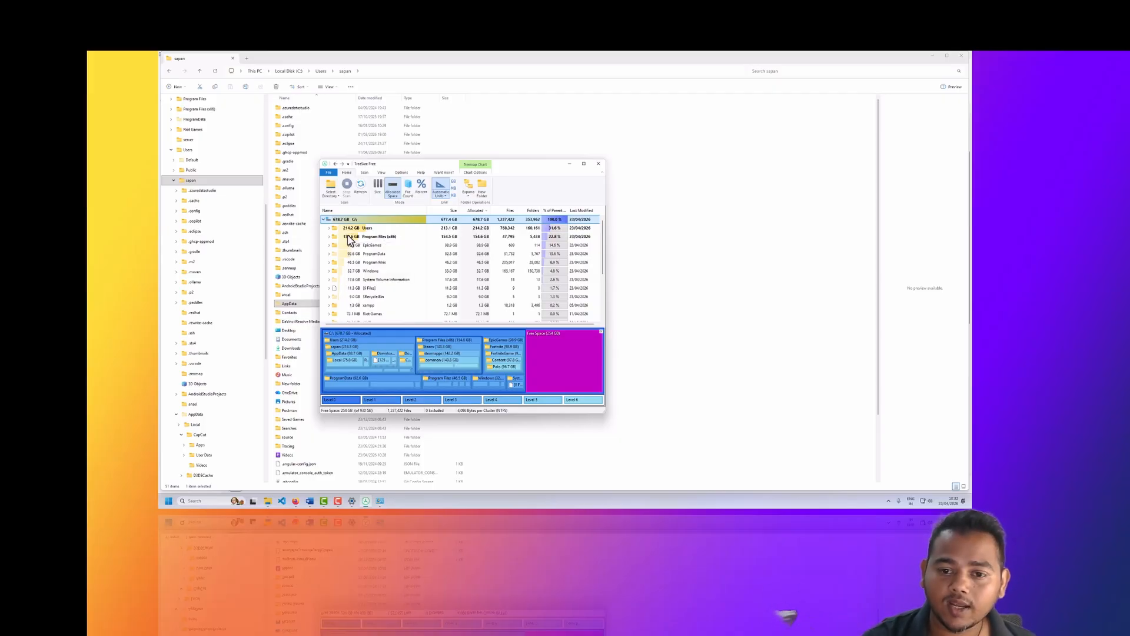
Step: Search for "index" to open Indexing Options, start an index rebuild from the advanced options, cancel it, and close the dialog
left_click(216, 500)
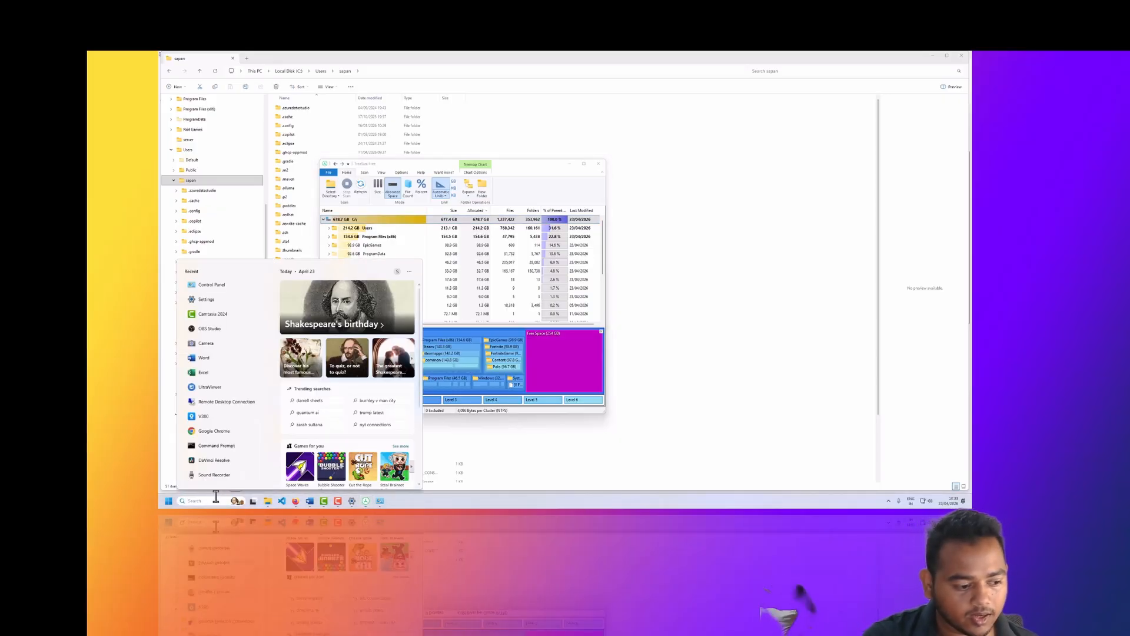
type("index")
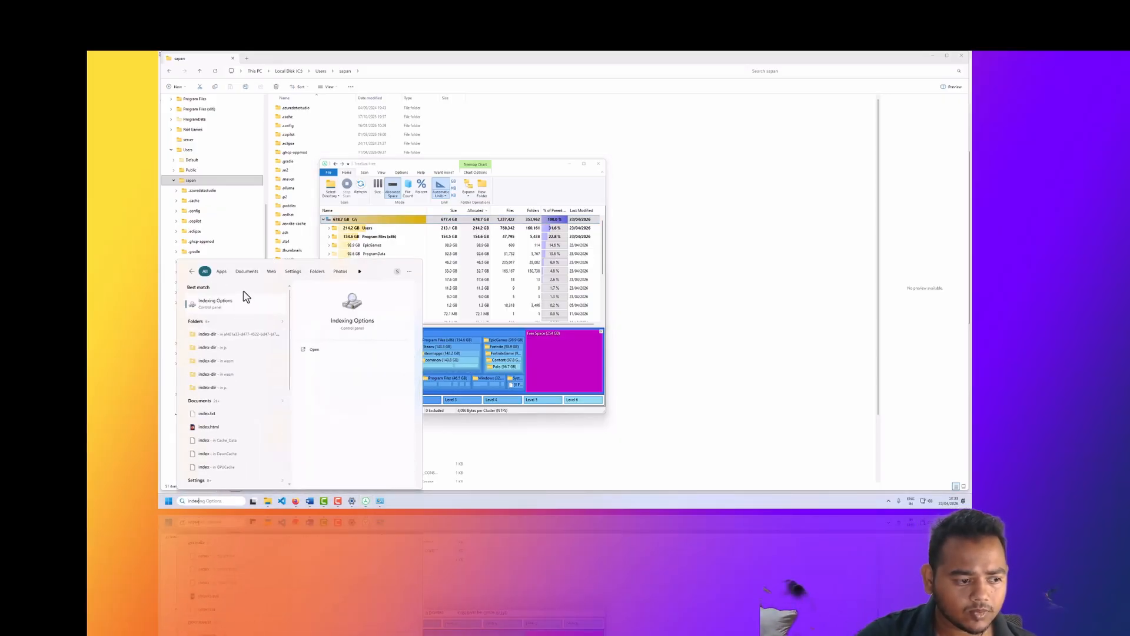
left_click(236, 313)
left_click_drag(341, 149, 761, 222)
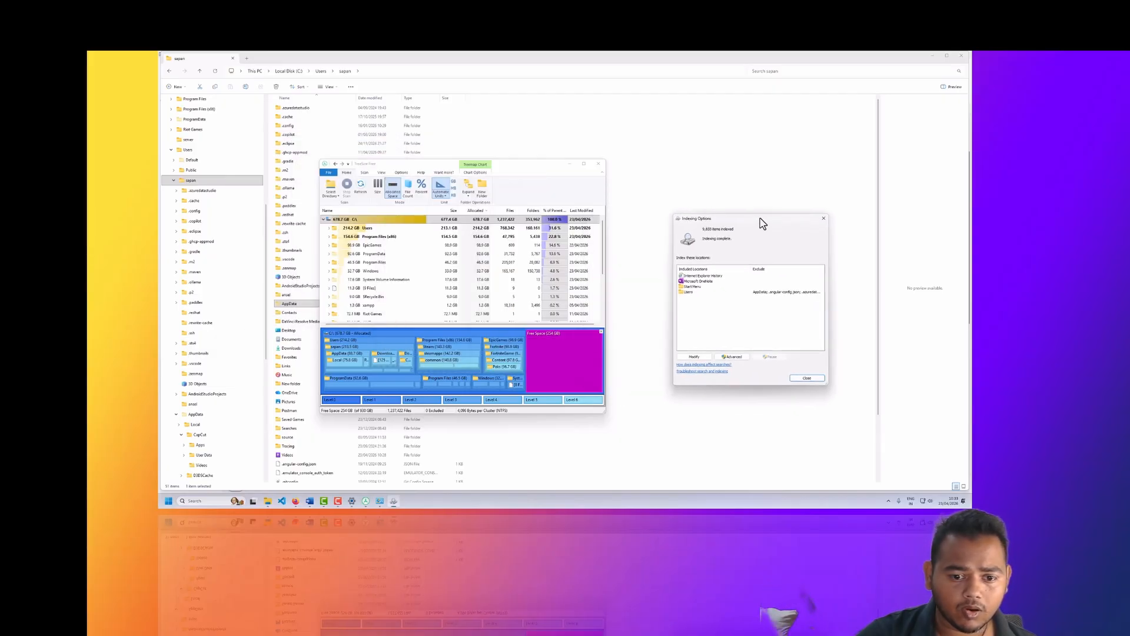
left_click(728, 355)
left_click(769, 279)
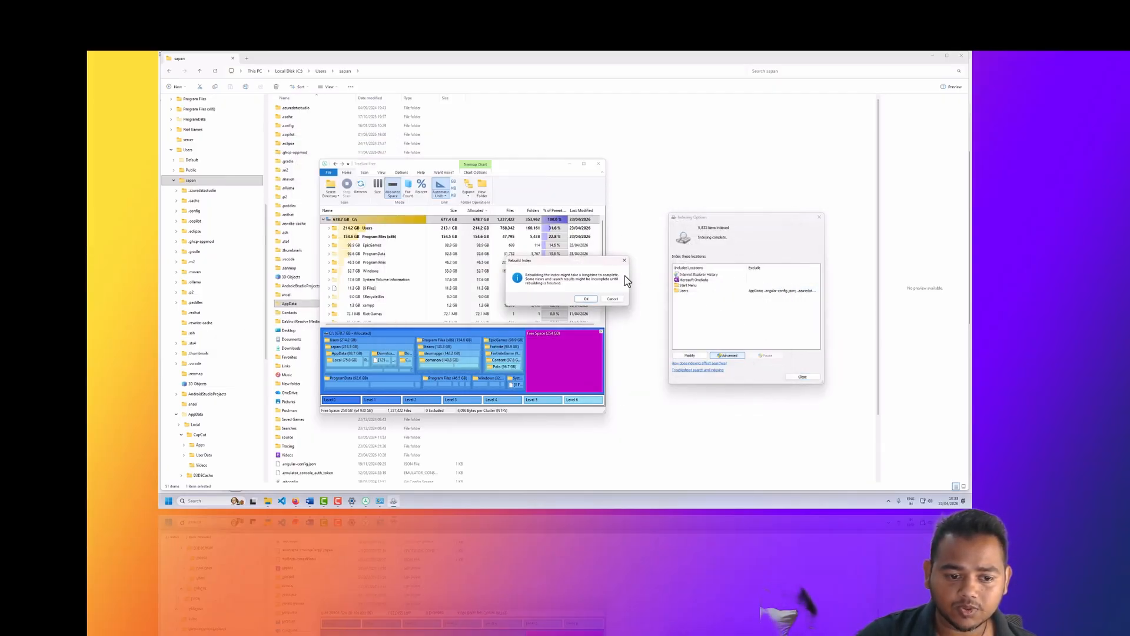
left_click(625, 260)
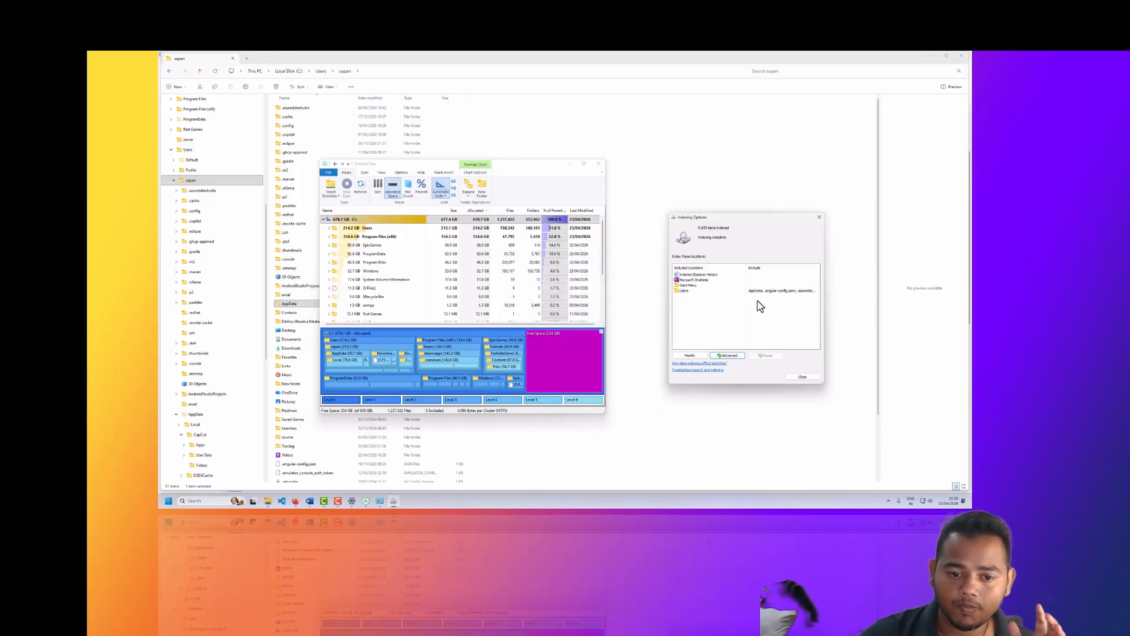
left_click(791, 378)
Step: Review the top-level folders of drive C: in TreeSize Free, including ProgramData's details
scroll(368, 282, "down", 3)
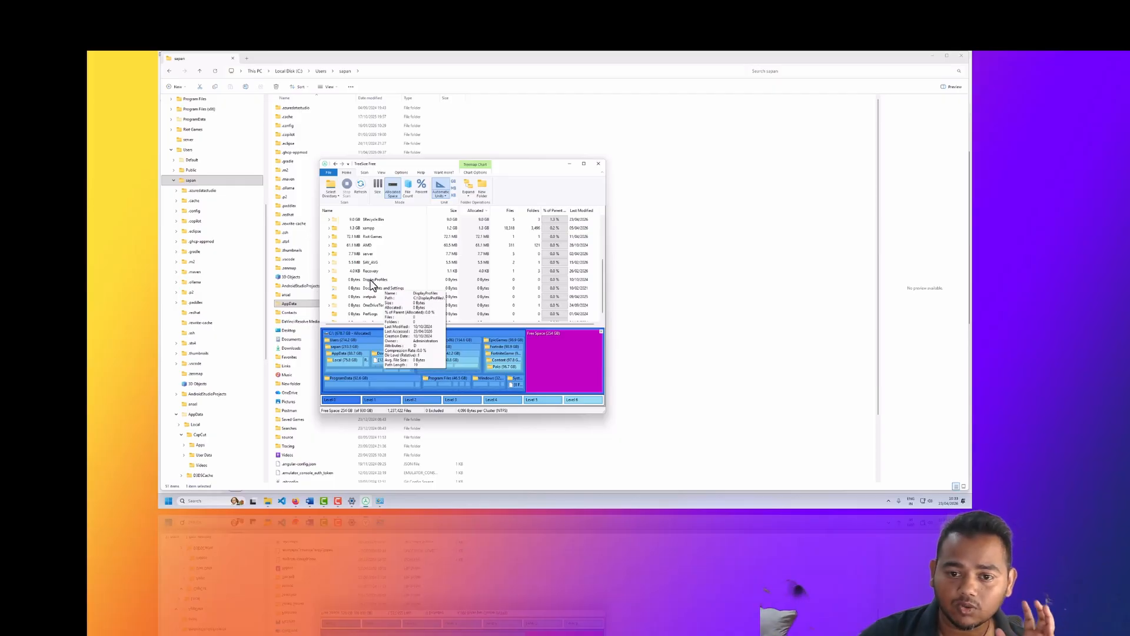
scroll(371, 285, "up", 3)
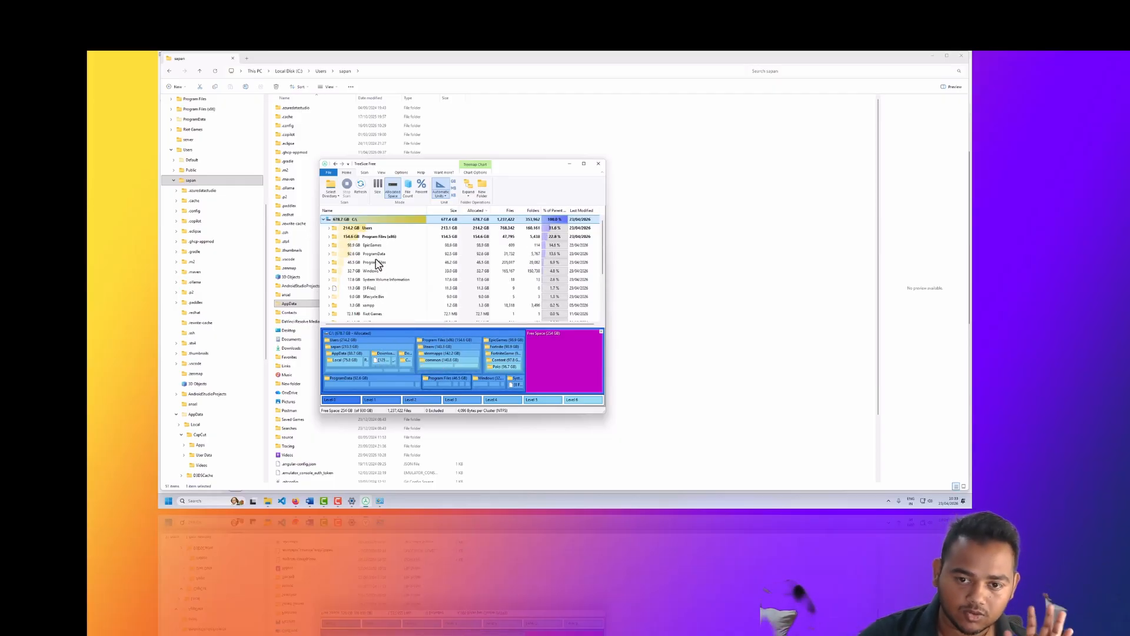
mouse_move(377, 262)
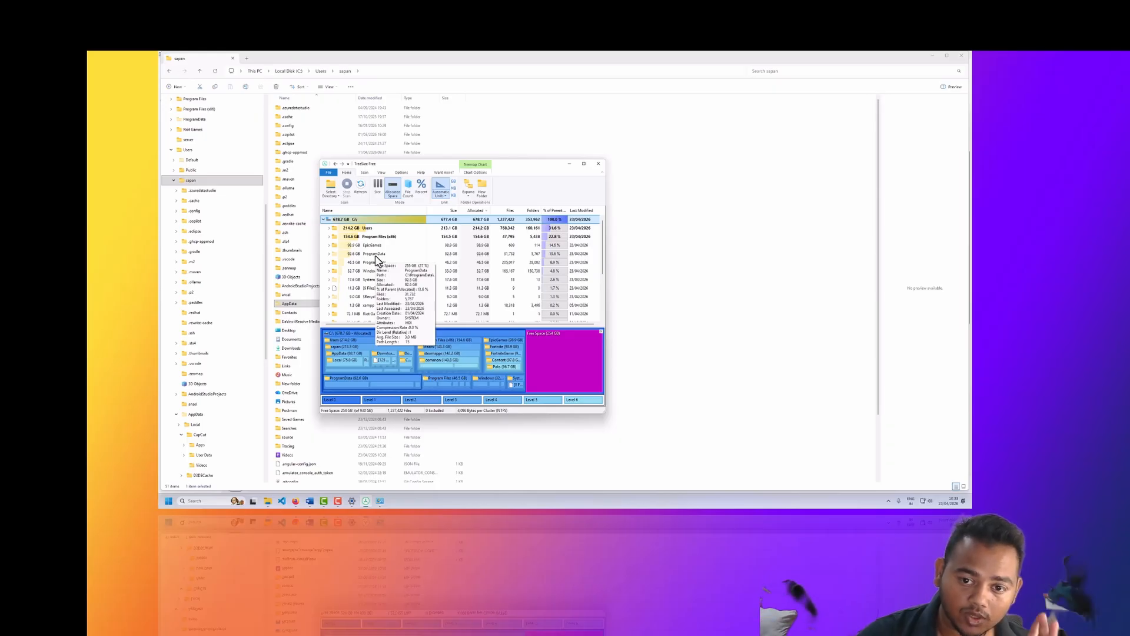